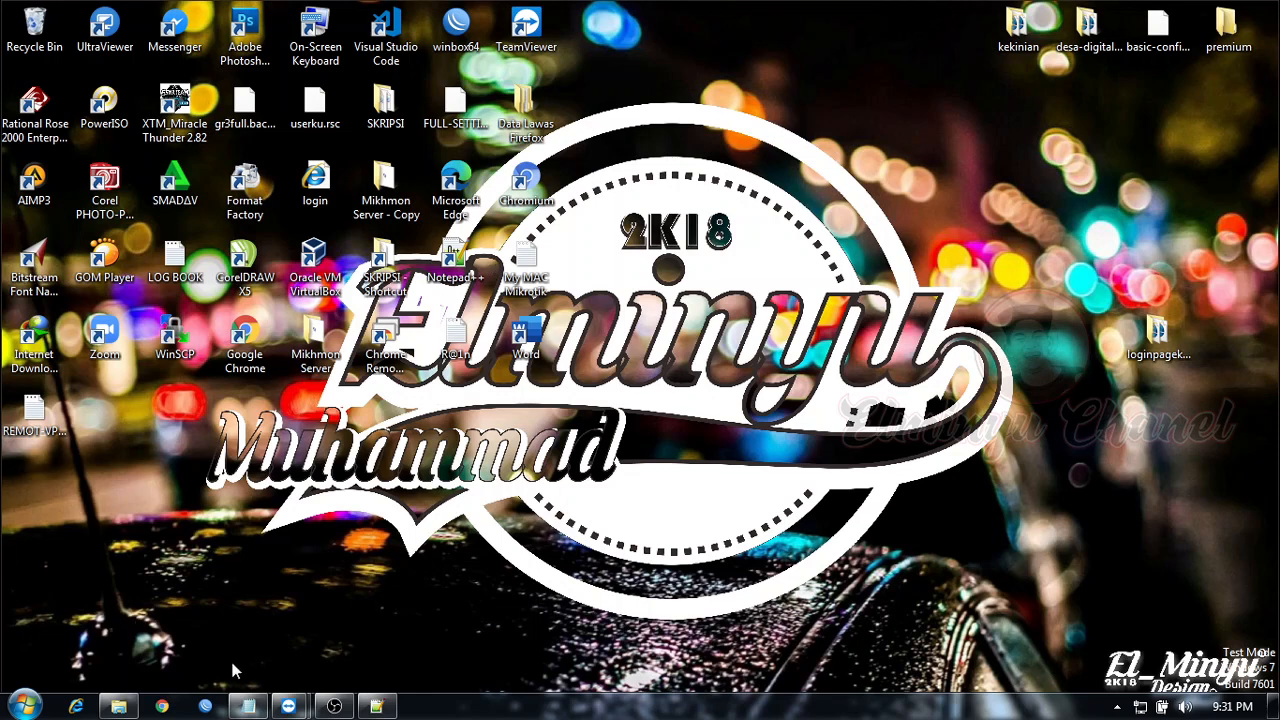
Step: Switch to the TEKNISI-PC remote session in TeamViewer, refresh its desktop and launch winbox_2
{"action": "mouse_move", "coordinate": [287, 706]}
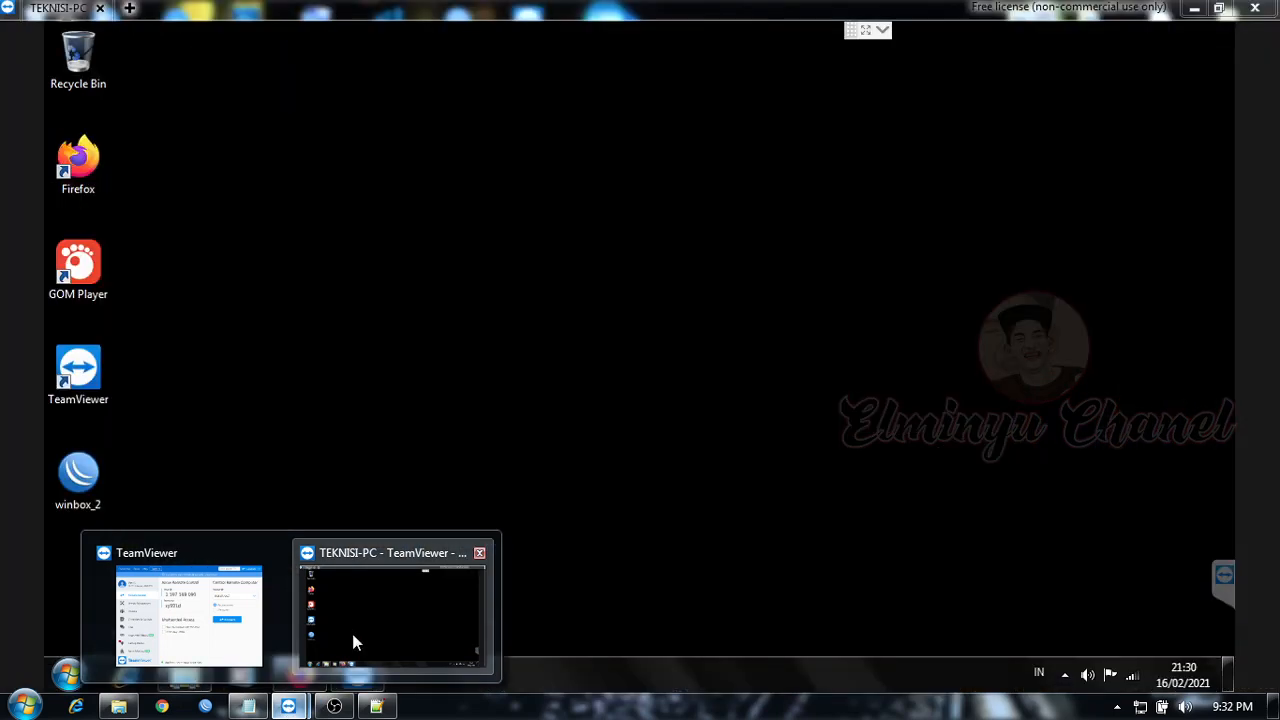
{"action": "left_click", "coordinate": [351, 629]}
{"action": "right_click", "coordinate": [419, 297]}
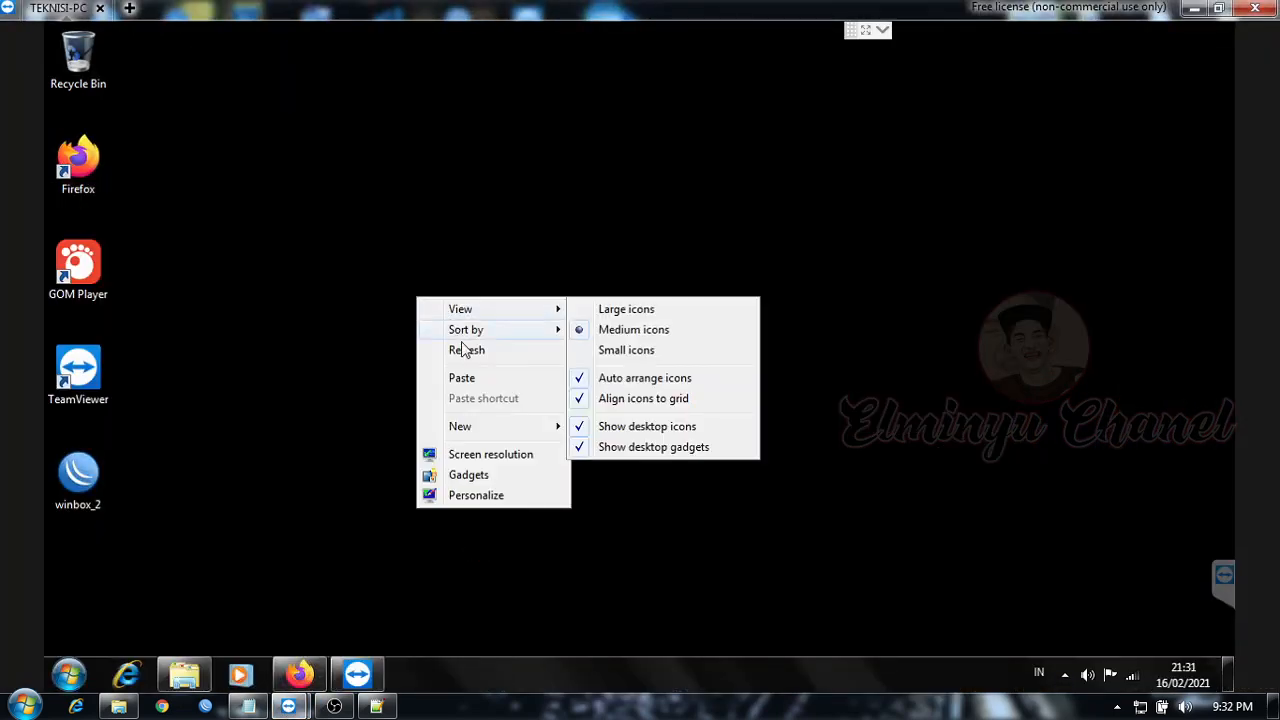
{"action": "left_click", "coordinate": [466, 351]}
{"action": "double_click", "coordinate": [86, 480]}
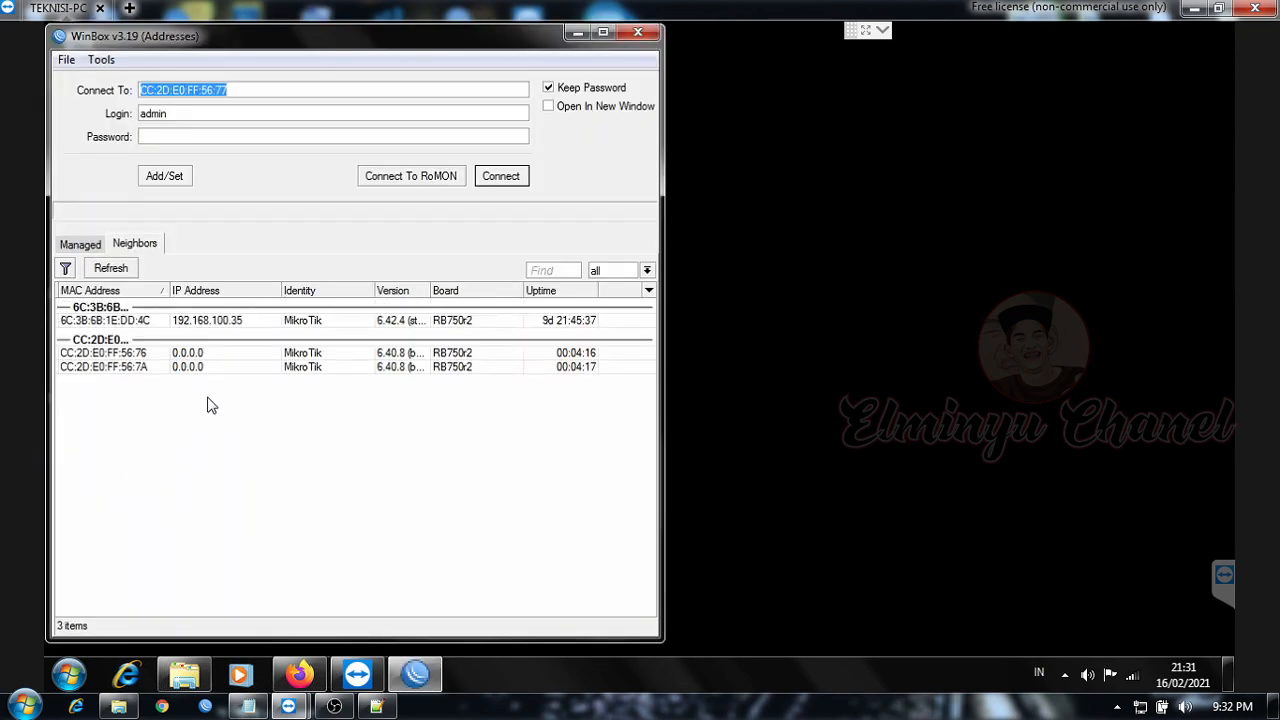
Step: Connect to neighbor CC:2D:E0:FF:56:7A with login admin and a blank password, and maximize the router window
{"action": "left_click", "coordinate": [171, 114]}
{"action": "left_click_drag", "start_coordinate": [171, 114], "coordinate": [122, 116]}
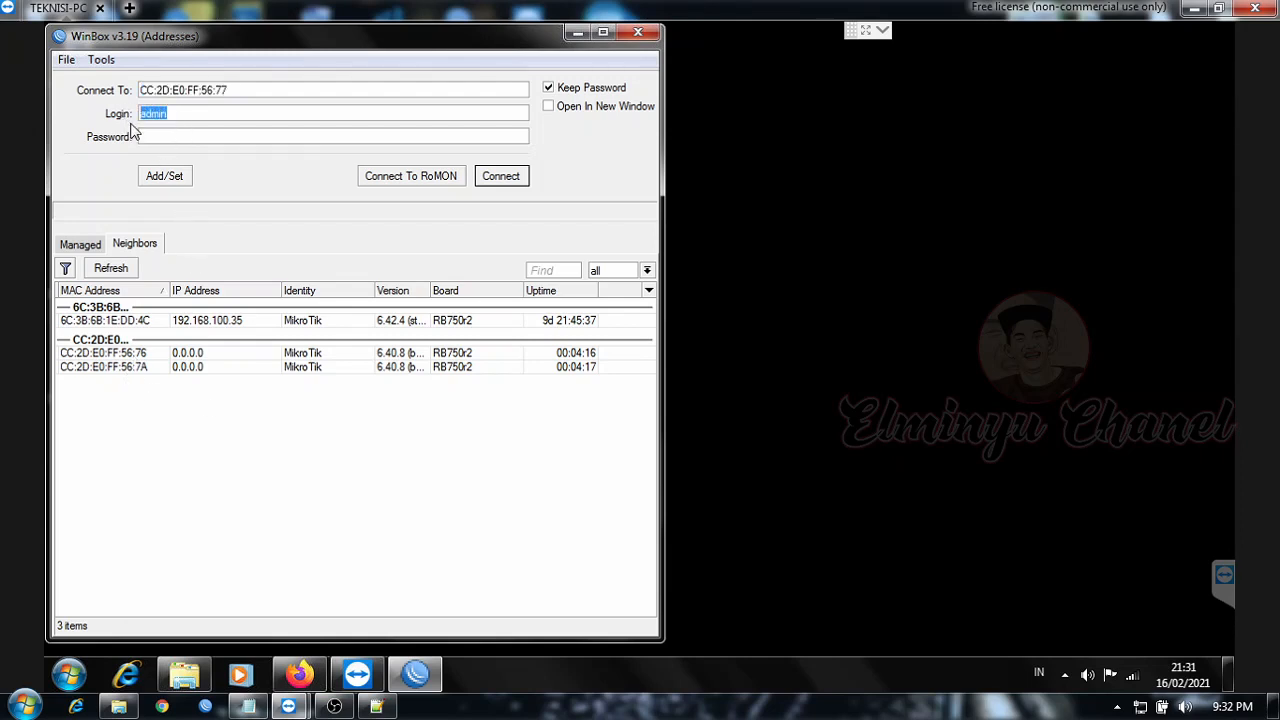
{"action": "left_click", "coordinate": [162, 134]}
{"action": "left_click", "coordinate": [117, 369]}
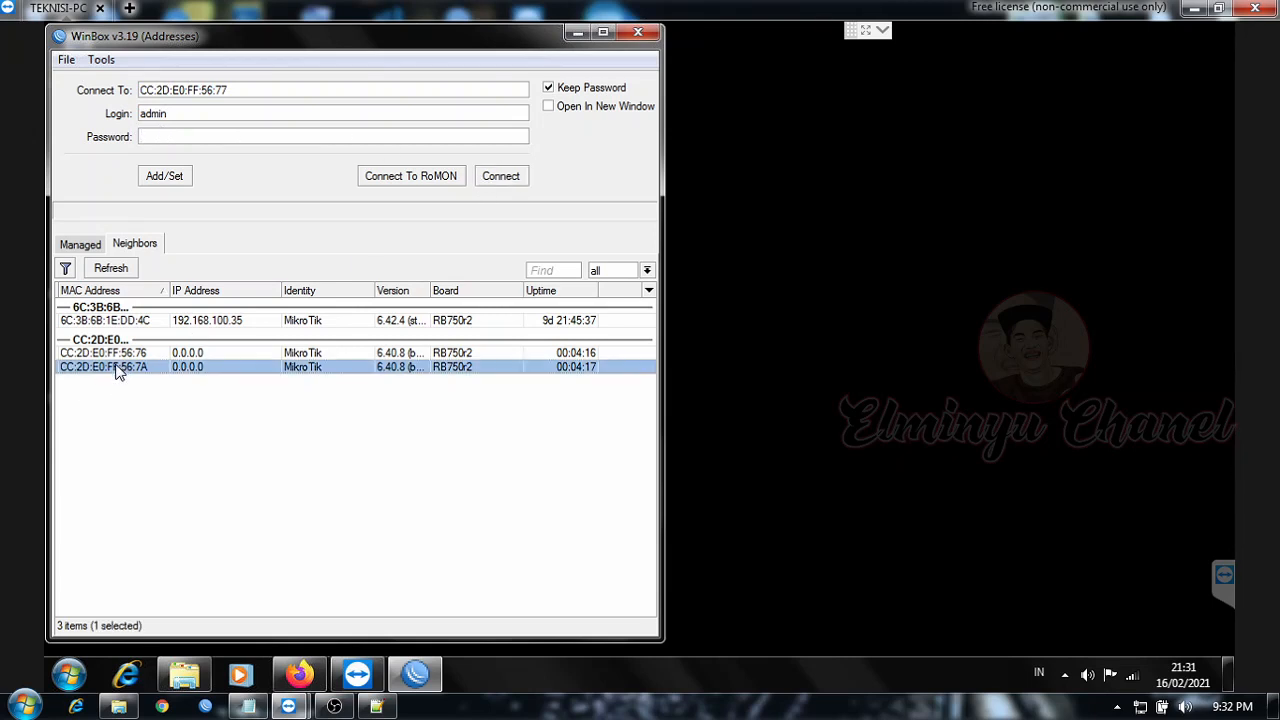
{"action": "left_click", "coordinate": [512, 180]}
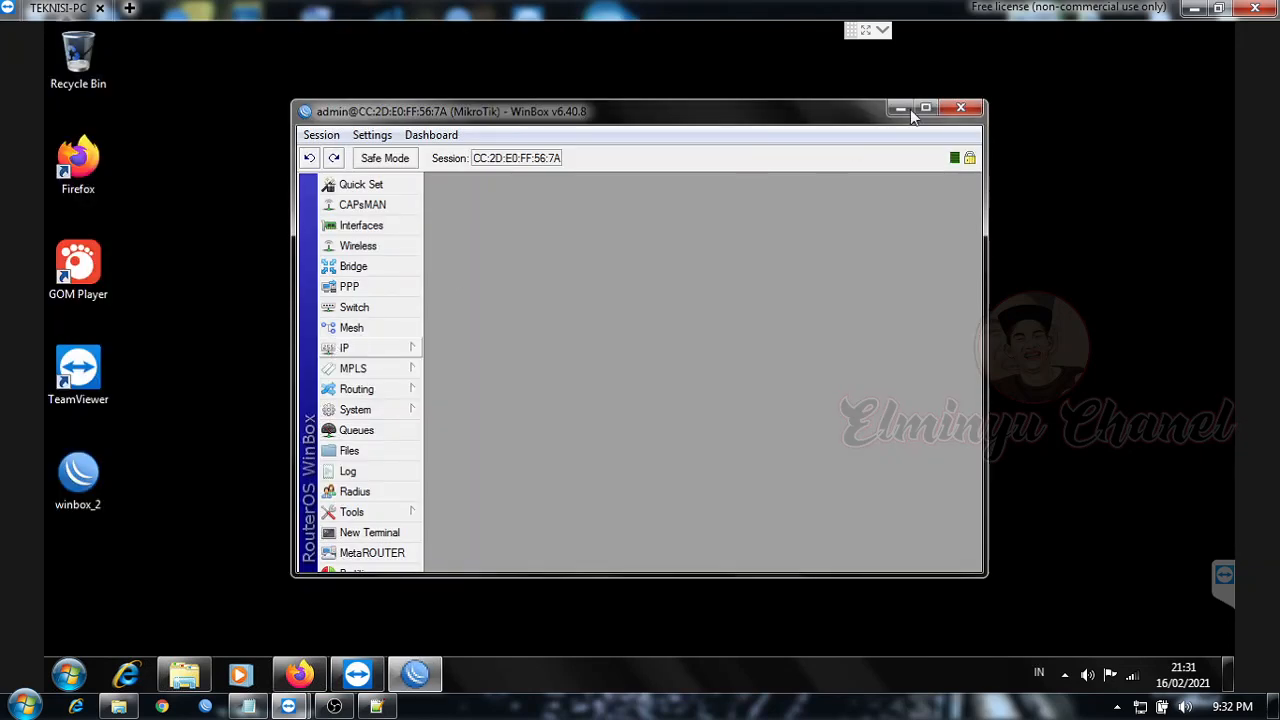
{"action": "left_click", "coordinate": [926, 109]}
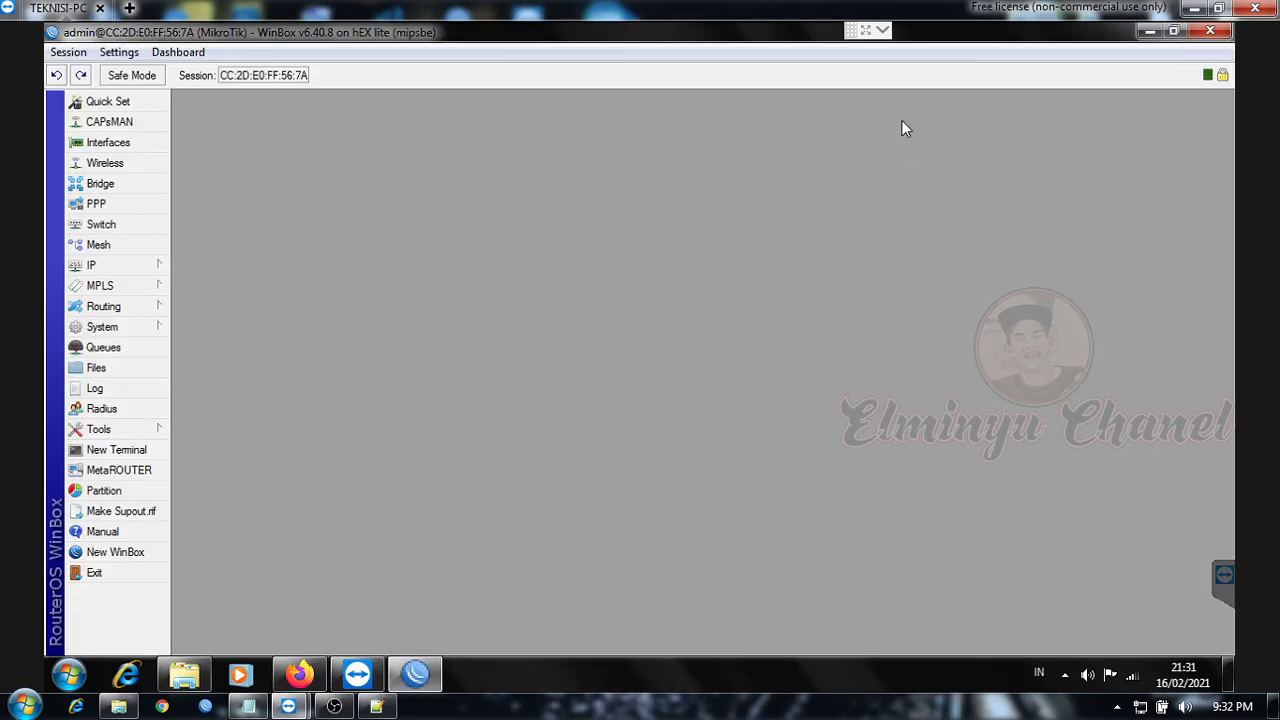
Step: Add the Time and CPU indicators to the router window's status bar
{"action": "right_click", "coordinate": [1042, 75]}
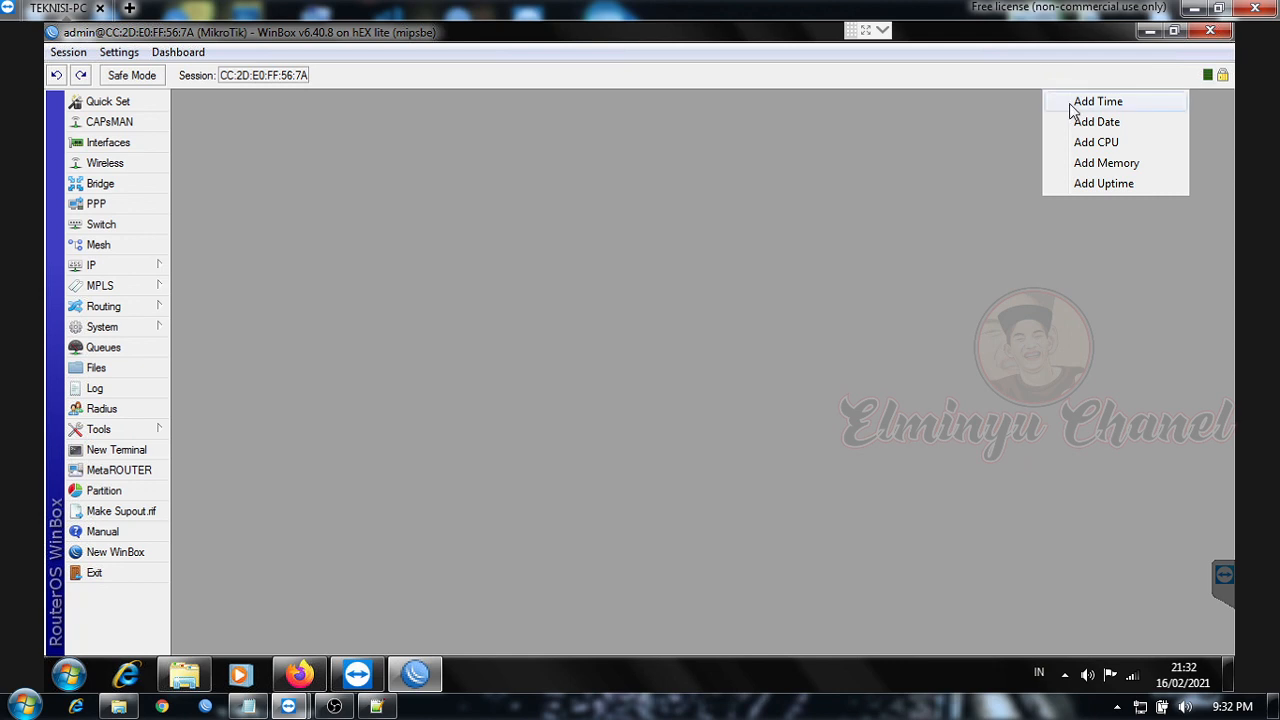
{"action": "left_click", "coordinate": [1054, 101]}
{"action": "right_click", "coordinate": [1025, 84]}
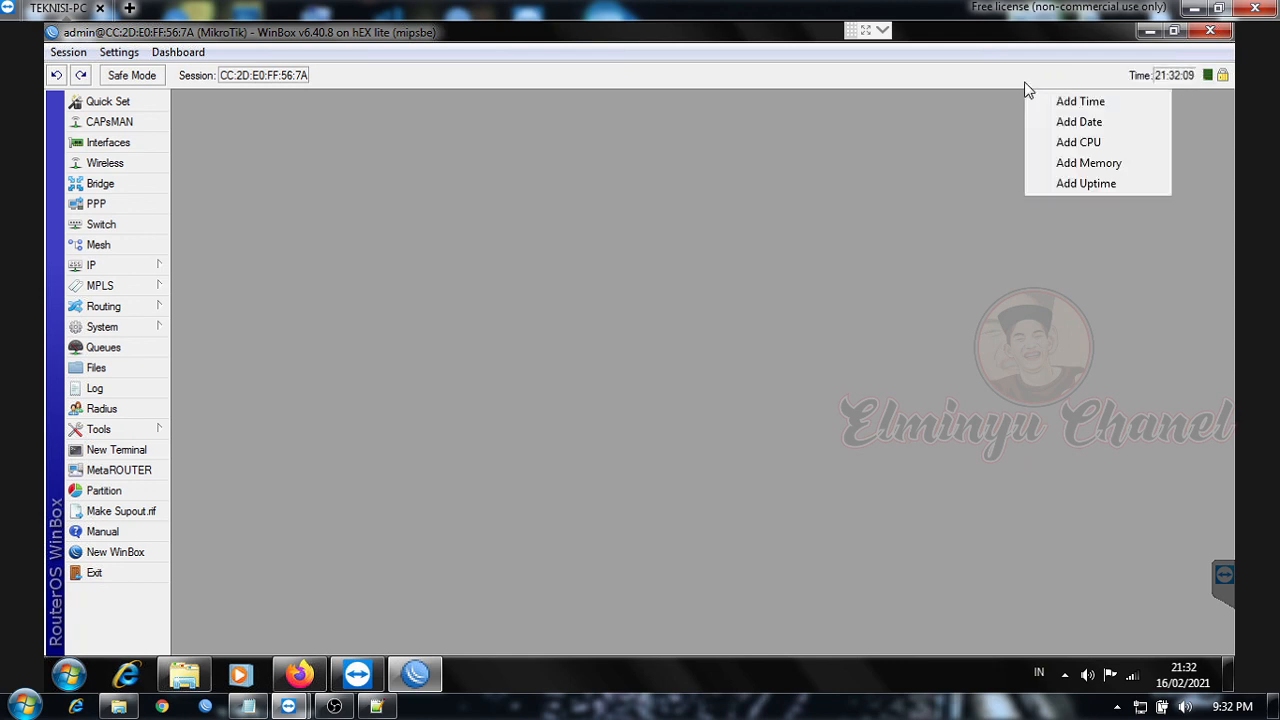
{"action": "left_click", "coordinate": [1071, 145]}
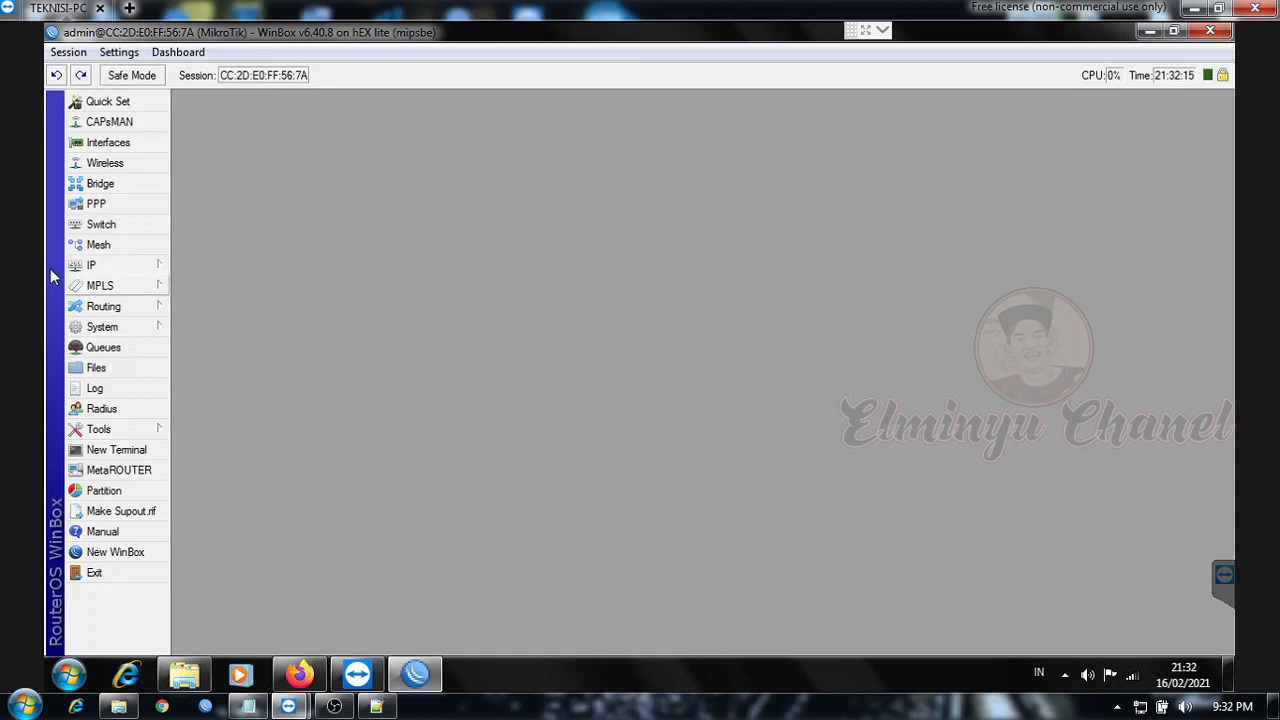
Step: Examine the ether1 and ether5 entries in the router's interface list and close the list
{"action": "left_click", "coordinate": [80, 270]}
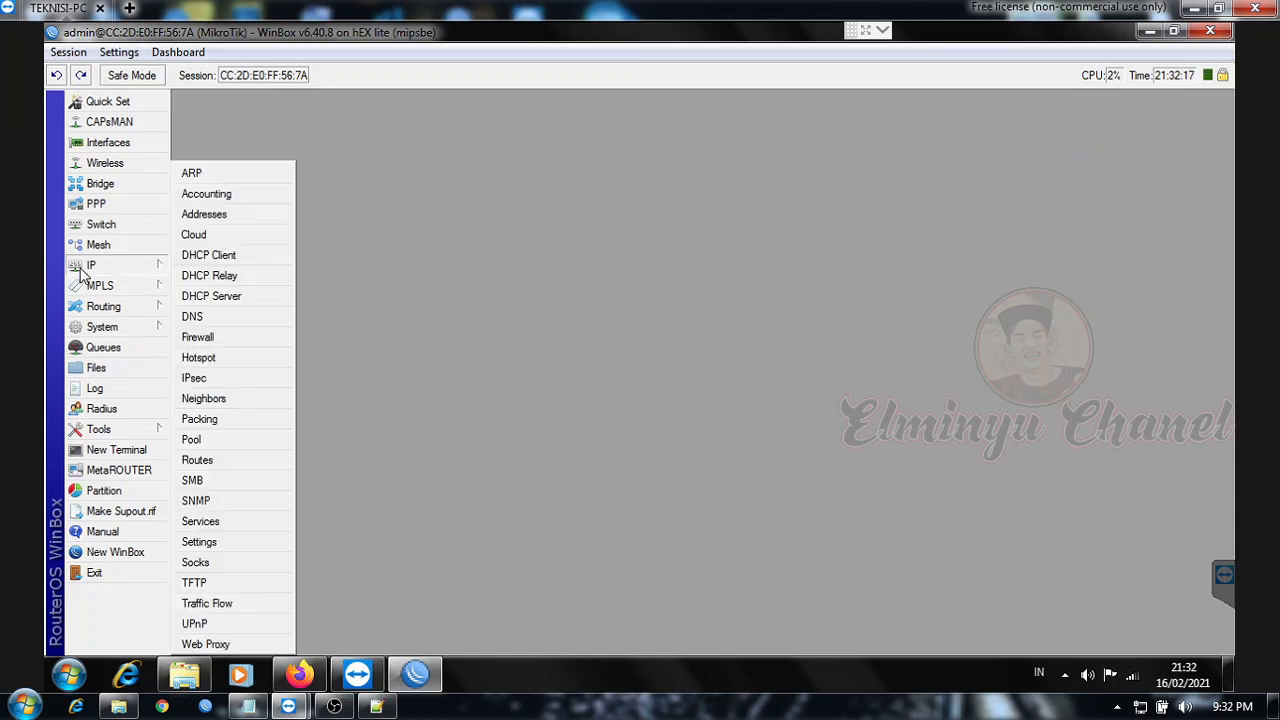
{"action": "left_click", "coordinate": [124, 146]}
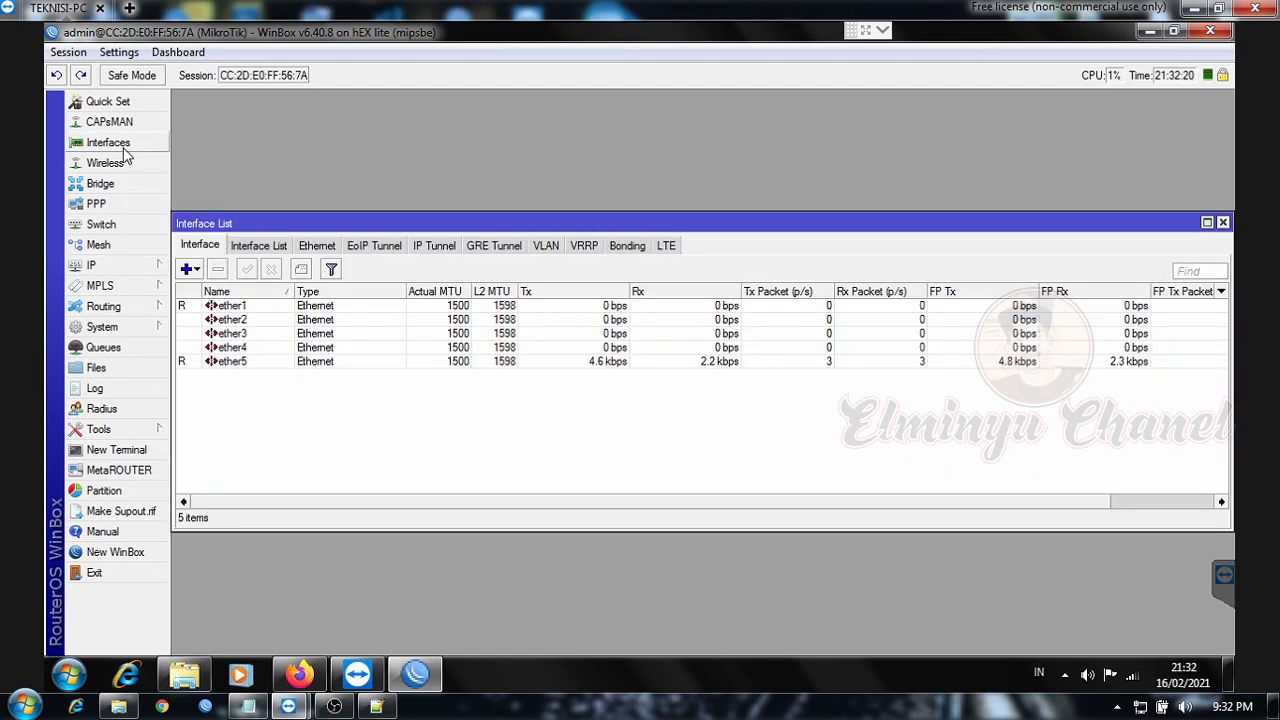
{"action": "left_click", "coordinate": [237, 307]}
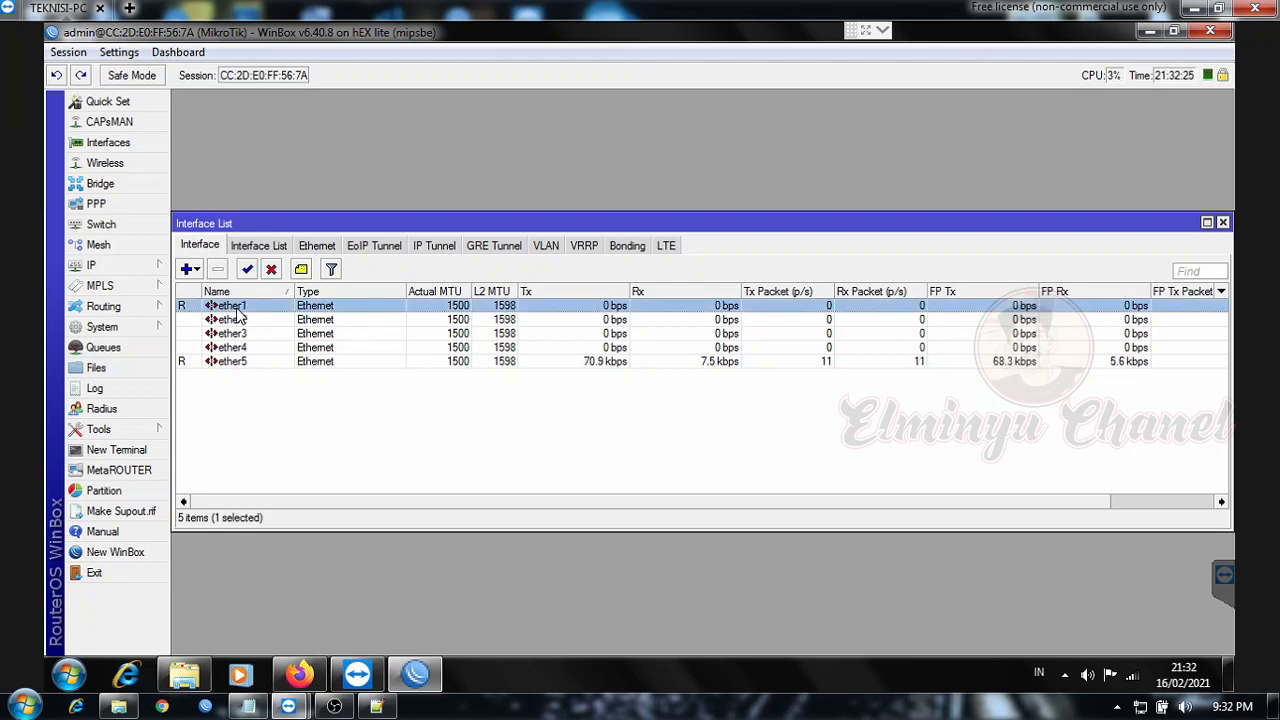
{"action": "left_click", "coordinate": [268, 365]}
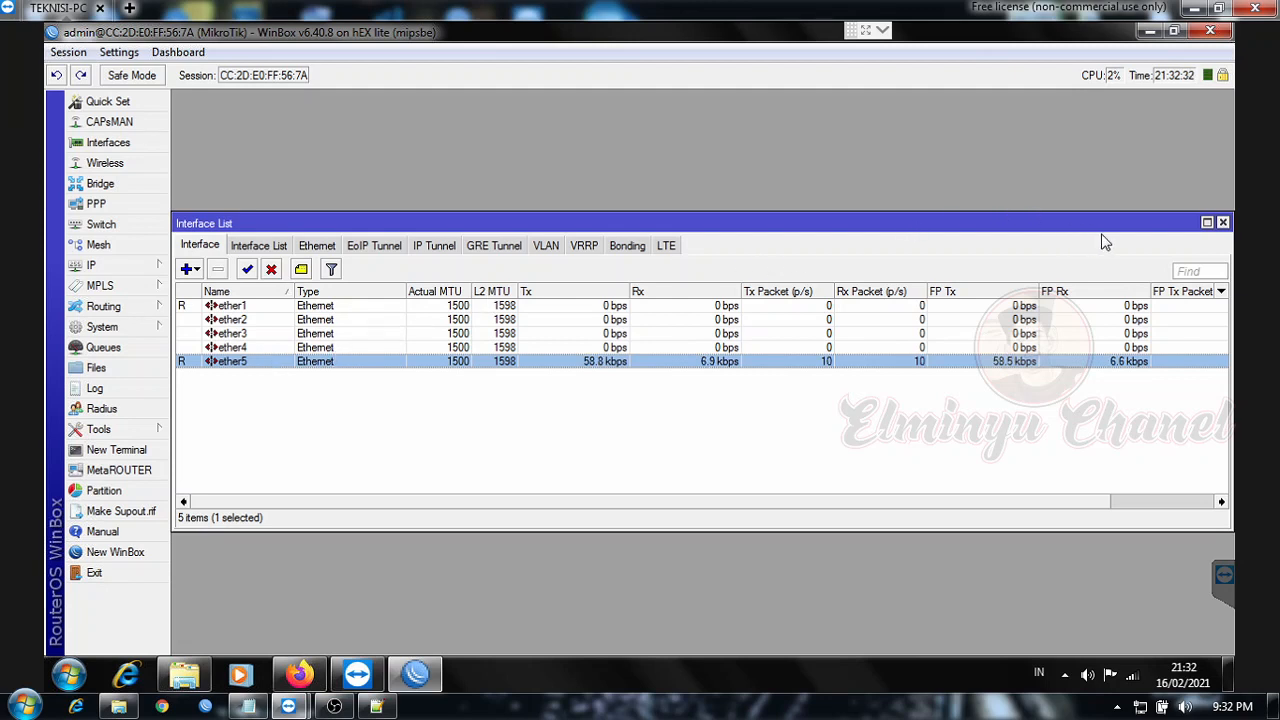
{"action": "left_click", "coordinate": [1223, 223]}
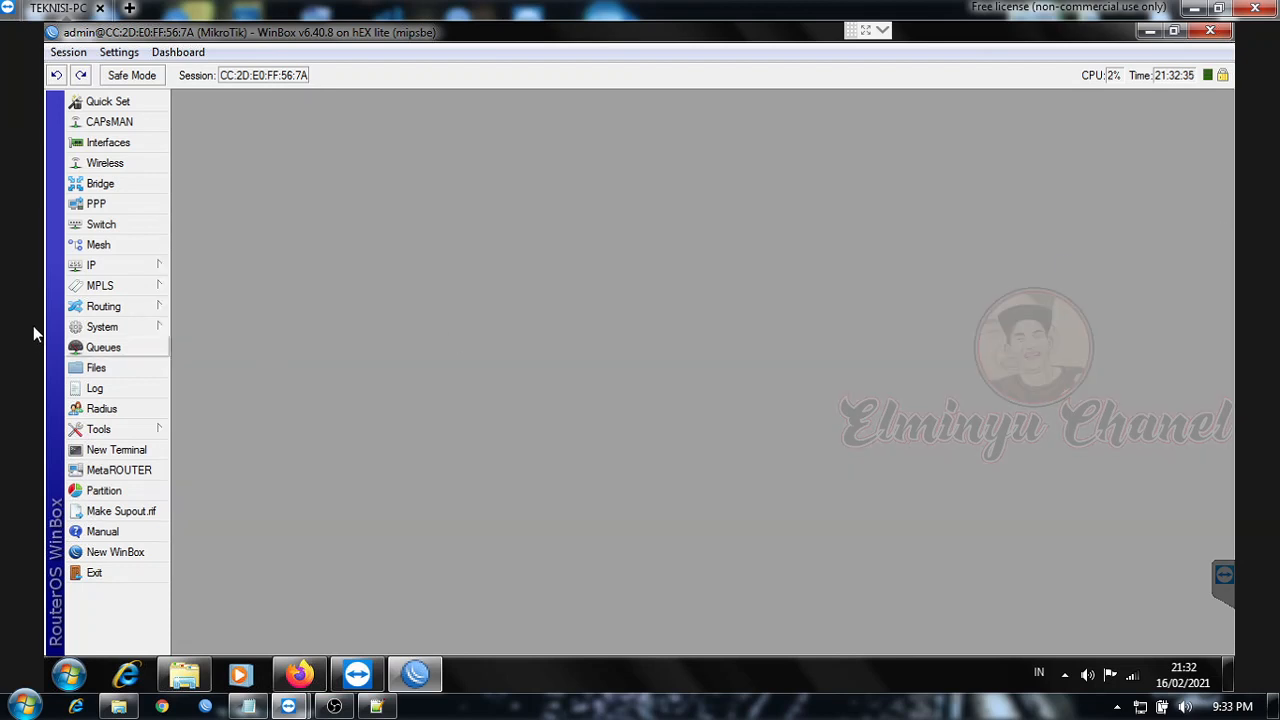
Step: Open the router's IP DHCP Client list
{"action": "left_click", "coordinate": [118, 273]}
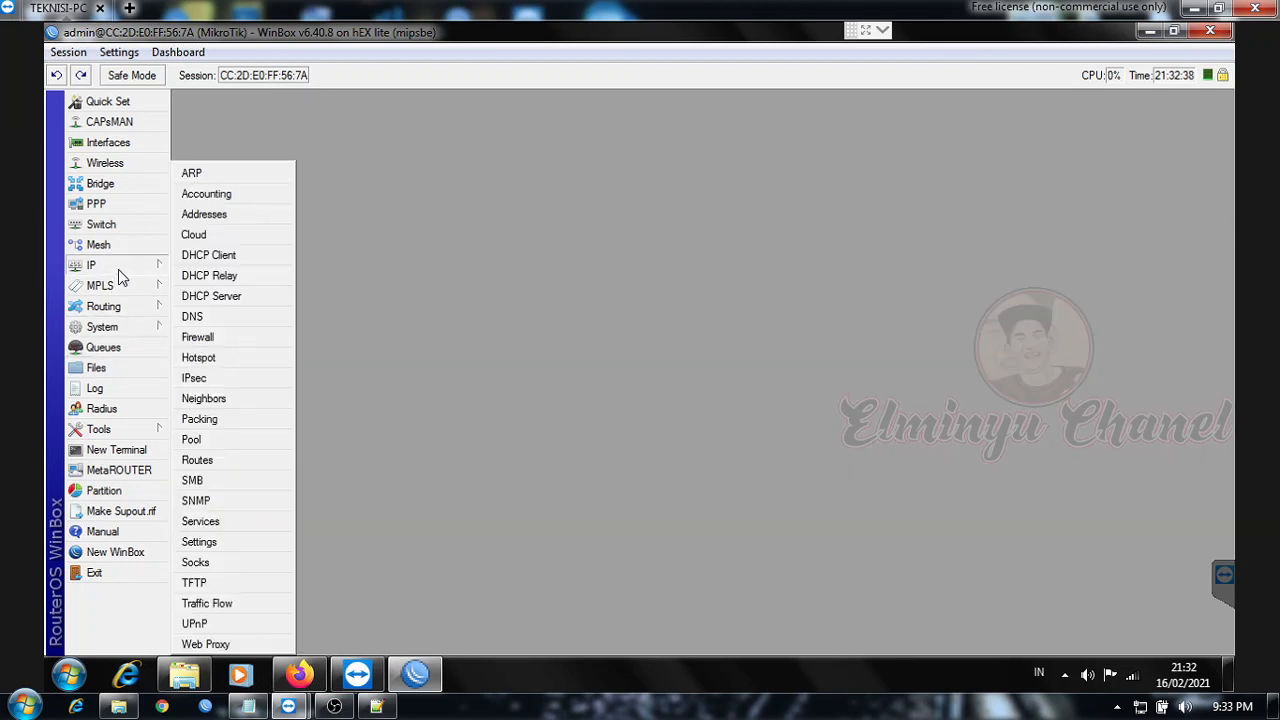
{"action": "left_click", "coordinate": [203, 258]}
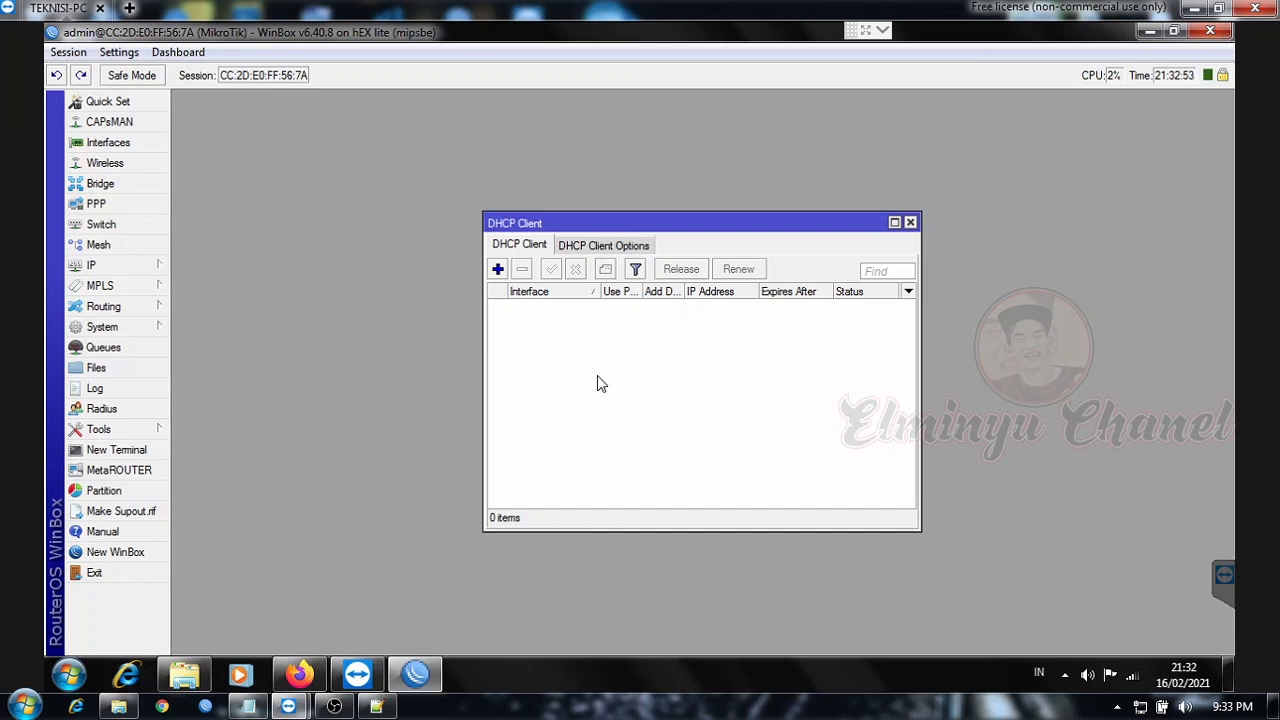
{"action": "left_click", "coordinate": [334, 706]}
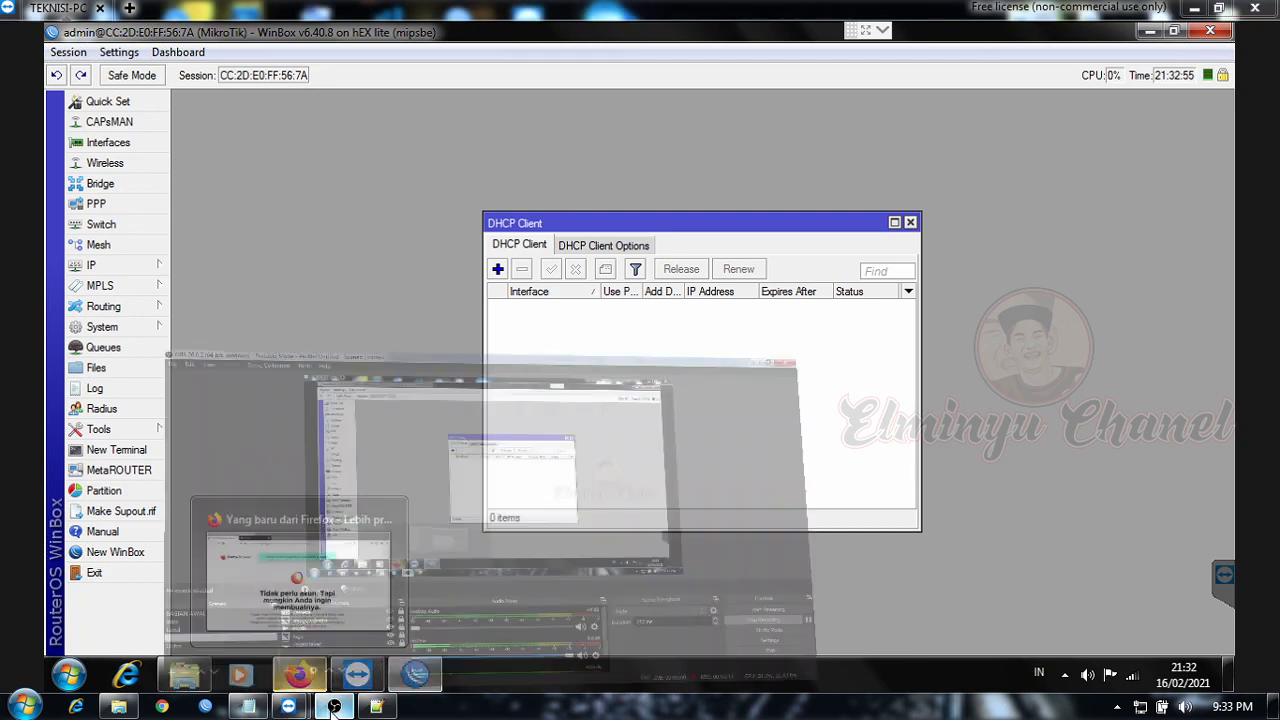
{"action": "left_click", "coordinate": [1266, 567]}
{"action": "left_click", "coordinate": [1266, 567]}
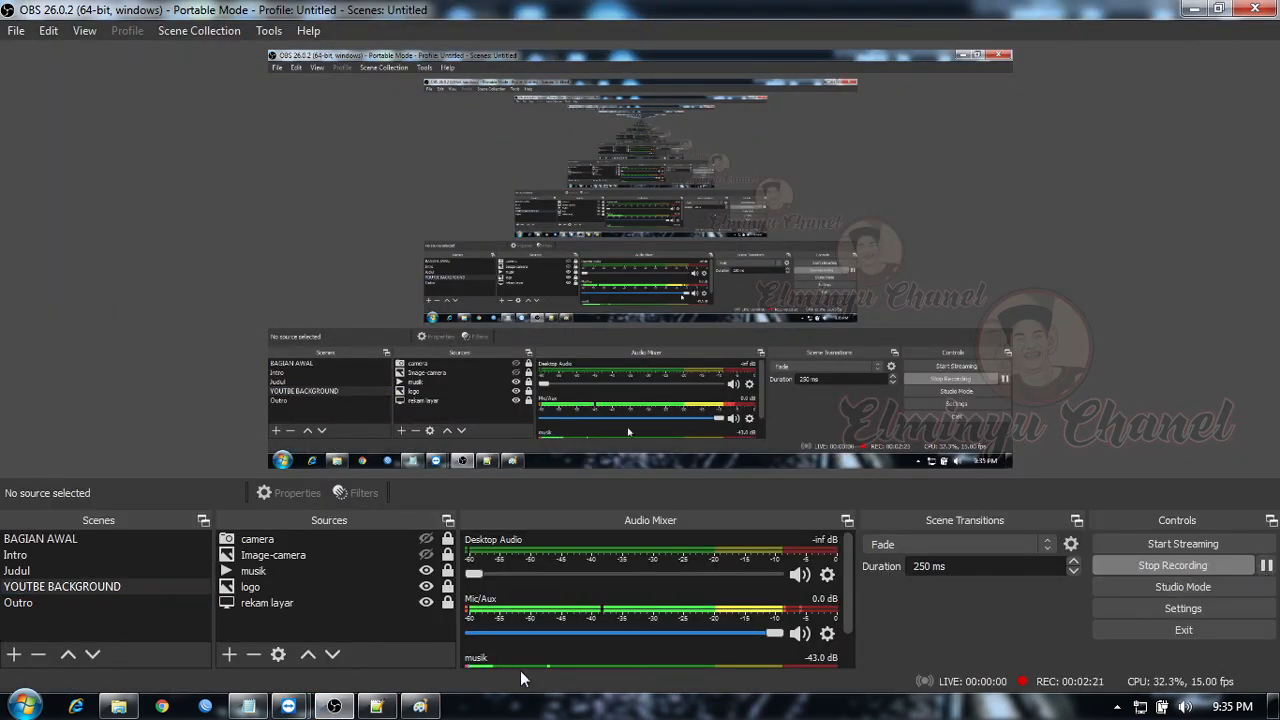
Step: Switch to Paint and draw two rectangles, about 98 × 41 px near the canvas top and about 99 × 45 px diagonally below it
{"action": "left_click", "coordinate": [420, 707]}
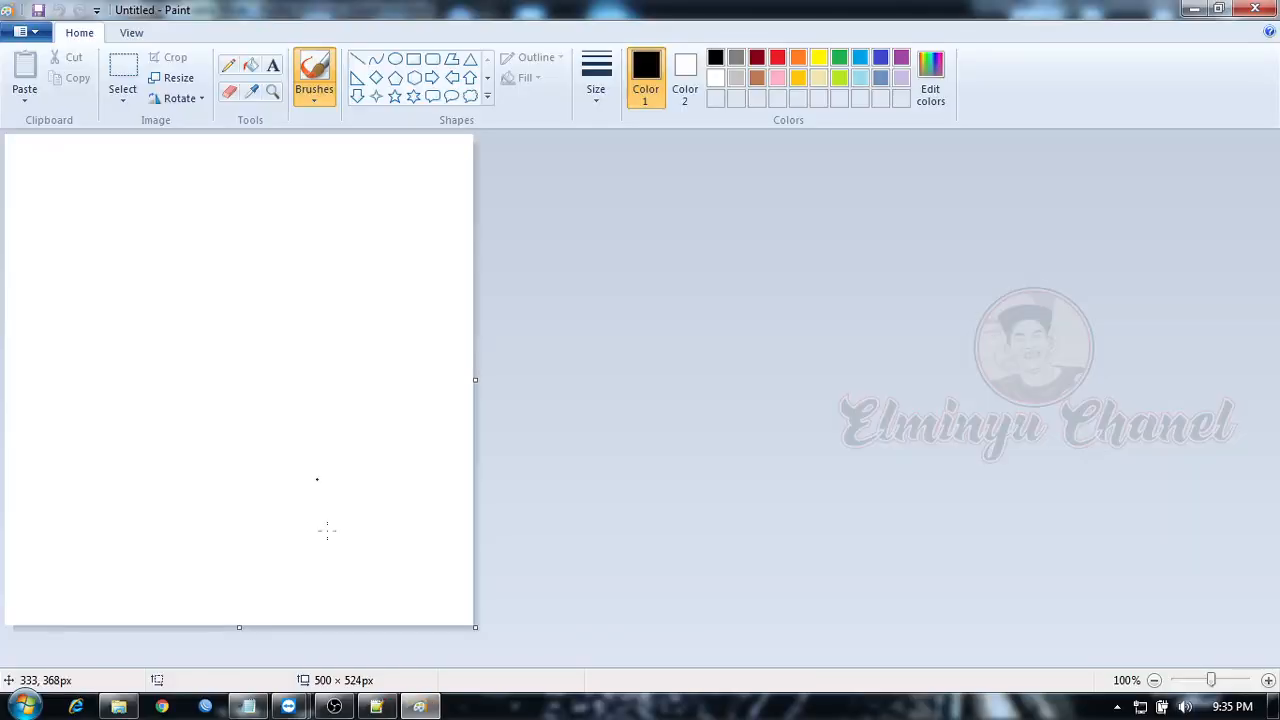
{"action": "left_click", "coordinate": [414, 62]}
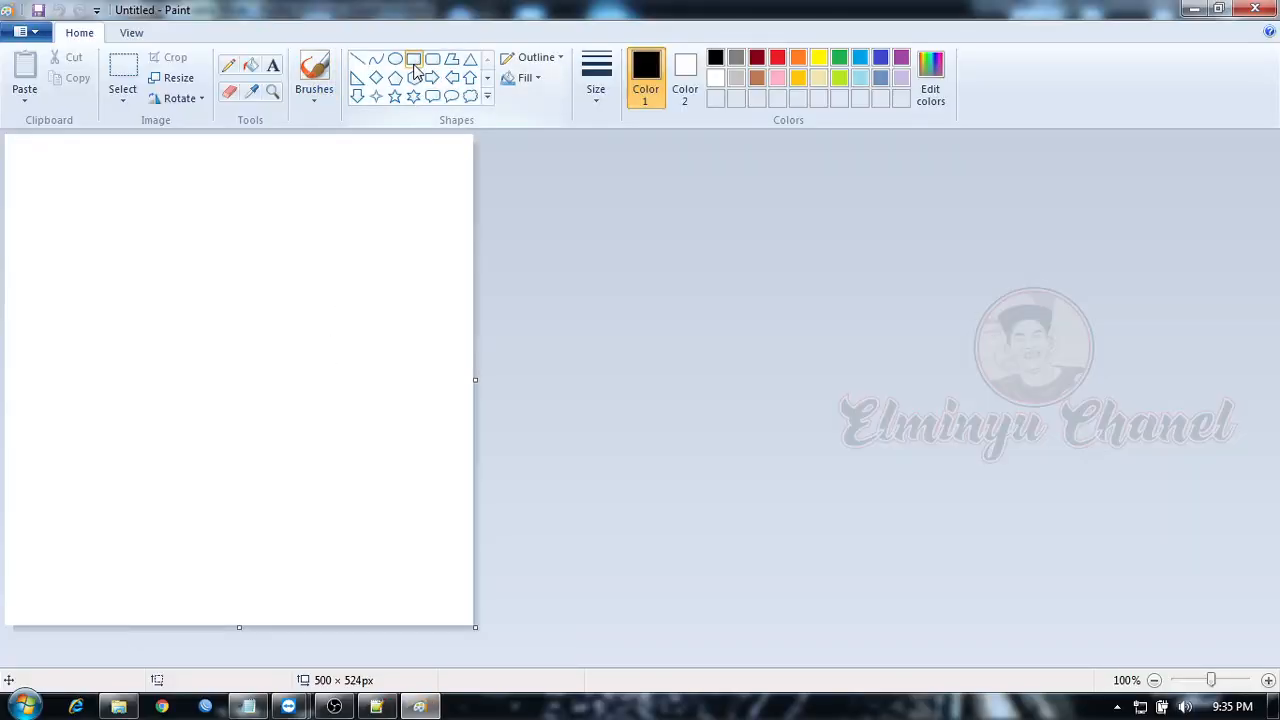
{"action": "left_click_drag", "start_coordinate": [84, 177], "coordinate": [176, 215]}
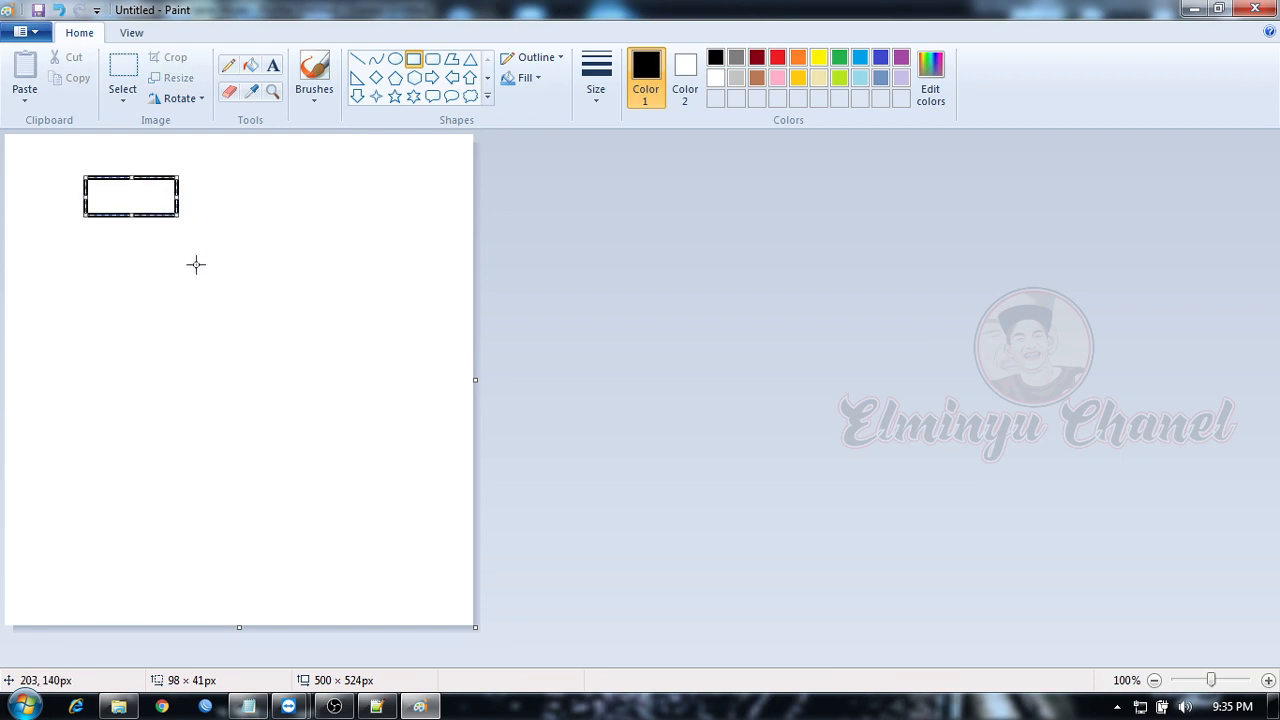
{"action": "left_click_drag", "start_coordinate": [143, 268], "coordinate": [240, 313]}
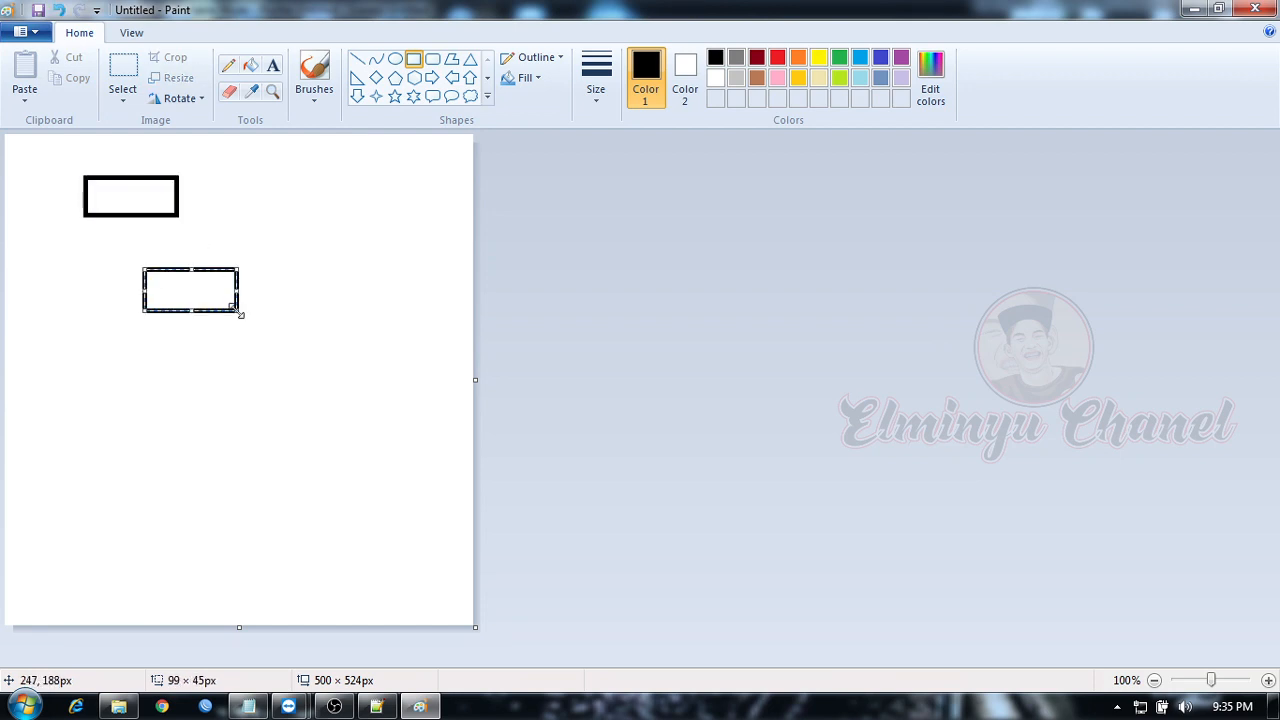
Step: Add the text label MODEM ISP above the upper rectangle
{"action": "left_click", "coordinate": [272, 65]}
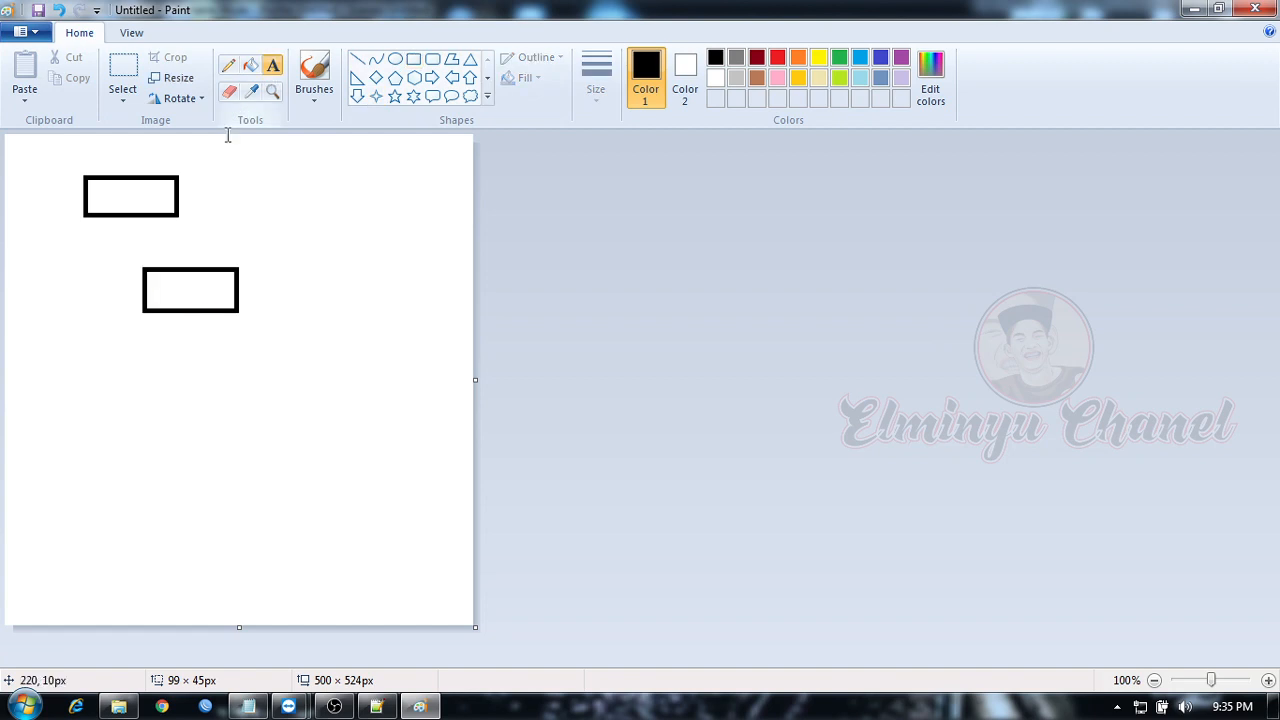
{"action": "left_click", "coordinate": [119, 158]}
{"action": "type", "text": "MOD"}
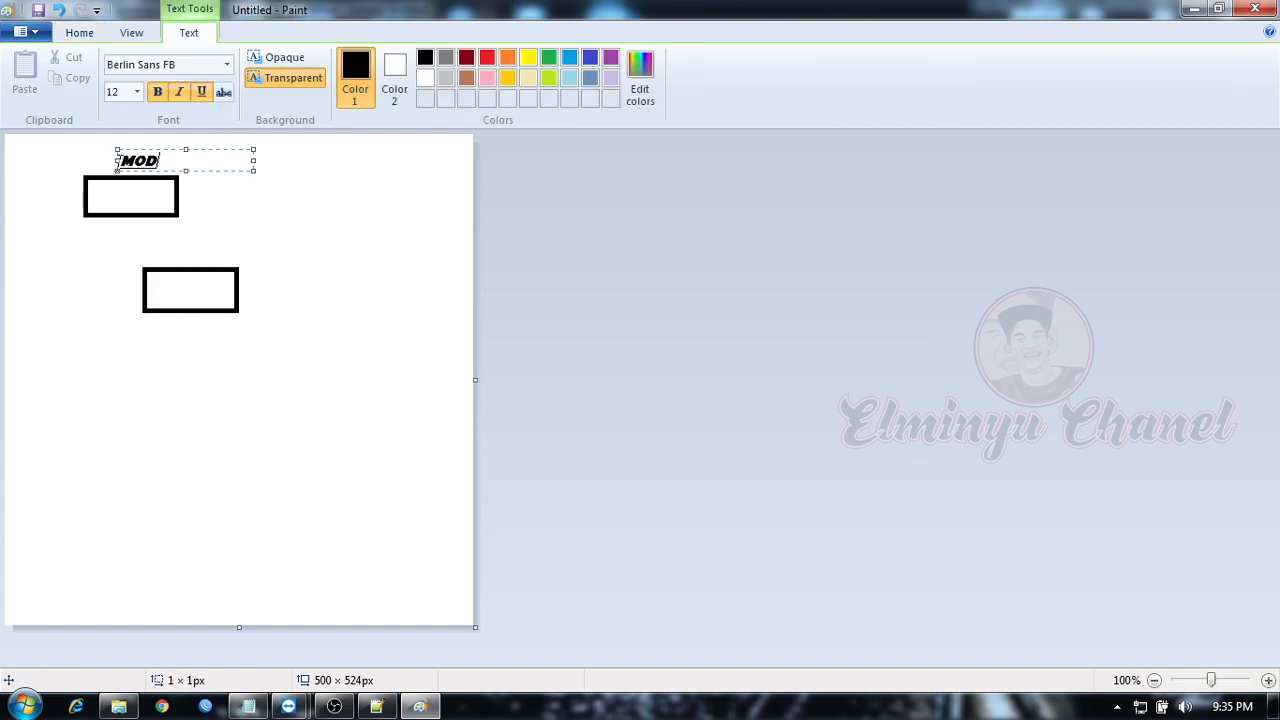
{"action": "type", "text": "EM UP"}
{"action": "left_click", "coordinate": [285, 207]}
{"action": "left_click", "coordinate": [190, 150]}
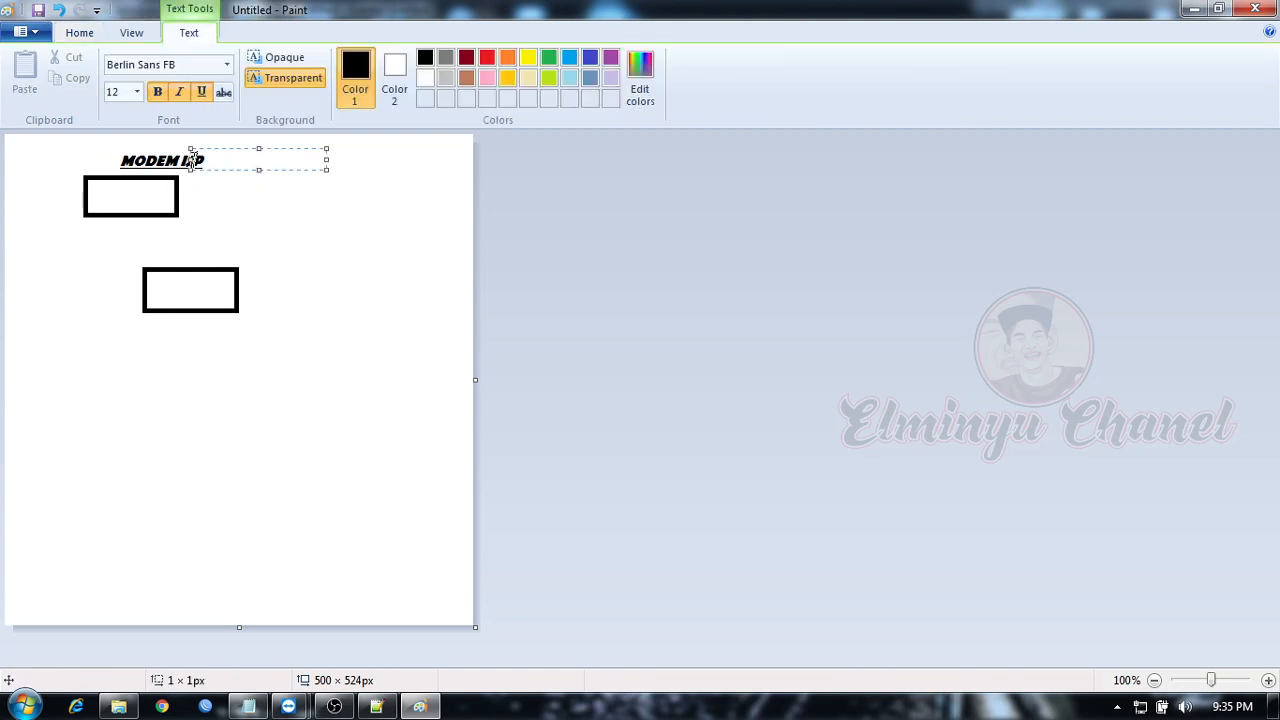
{"action": "left_click", "coordinate": [150, 162]}
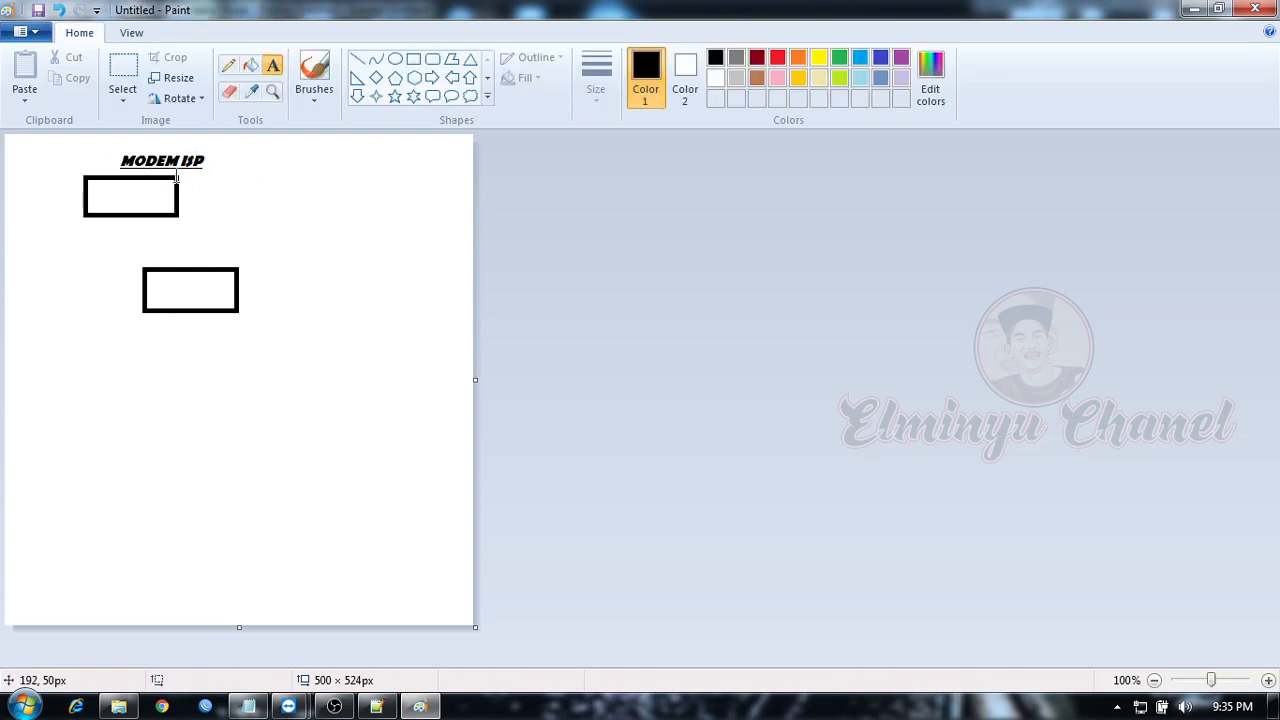
Step: Add the text label MIKROTIK inside the lower rectangle
{"action": "left_click", "coordinate": [155, 288]}
{"action": "type", "text": "MIKRO"}
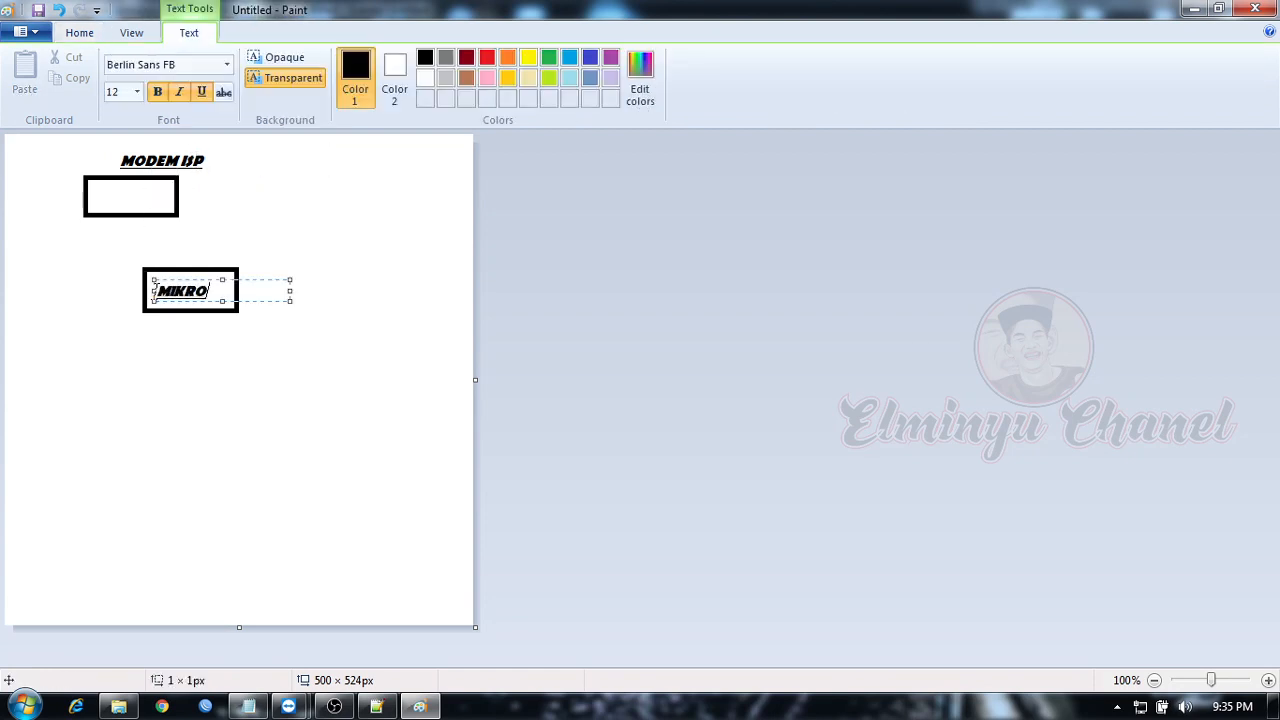
{"action": "type", "text": "TIK"}
{"action": "left_click", "coordinate": [325, 236]}
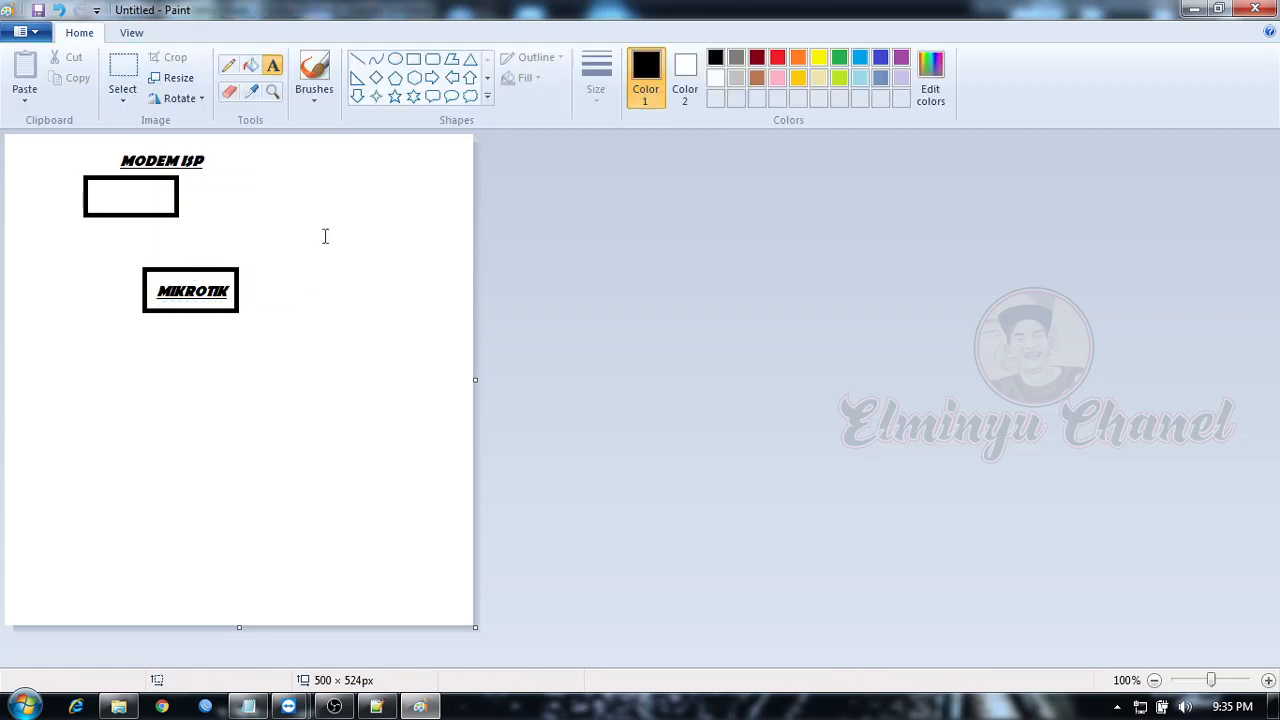
Step: Draw a curved pencil line from the modem box to the MIKROTIK box and label its router end ETH.1
{"action": "left_click", "coordinate": [228, 65]}
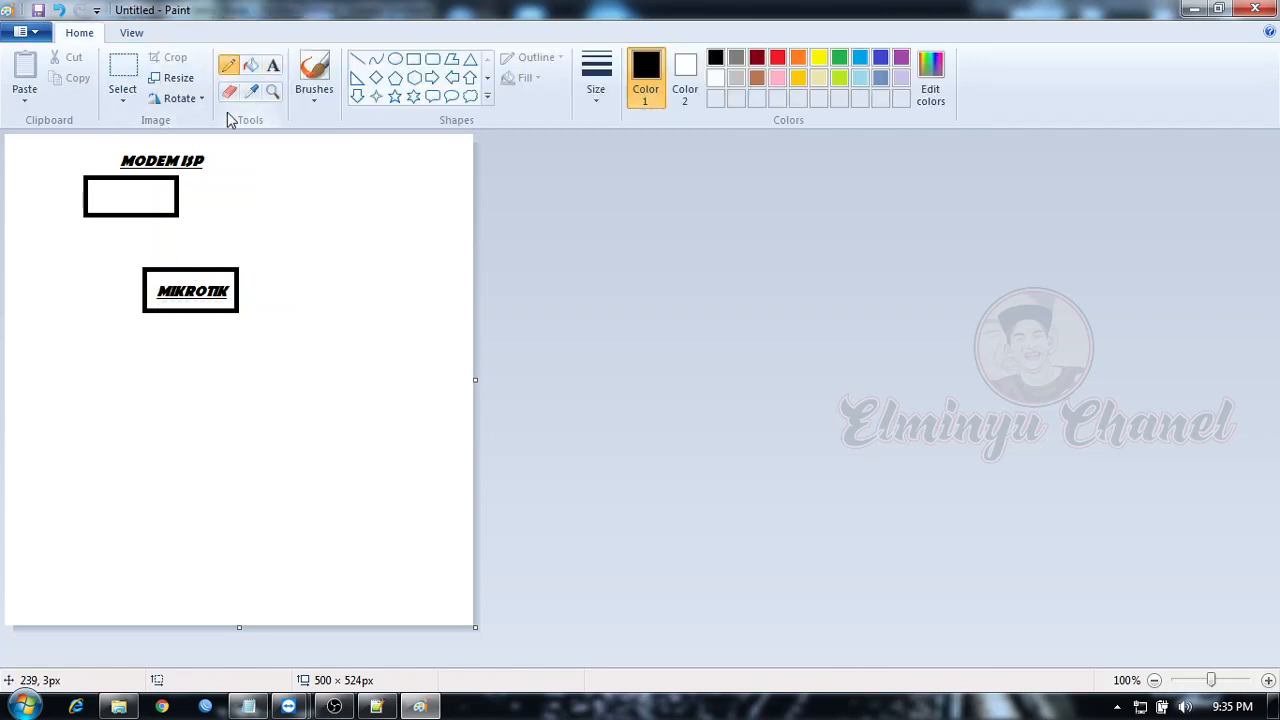
{"action": "mouse_move", "coordinate": [93, 216]}
{"action": "left_mouse_down"}
{"action": "mouse_move", "coordinate": [93, 249]}
{"action": "mouse_move", "coordinate": [143, 289]}
{"action": "left_mouse_up"}
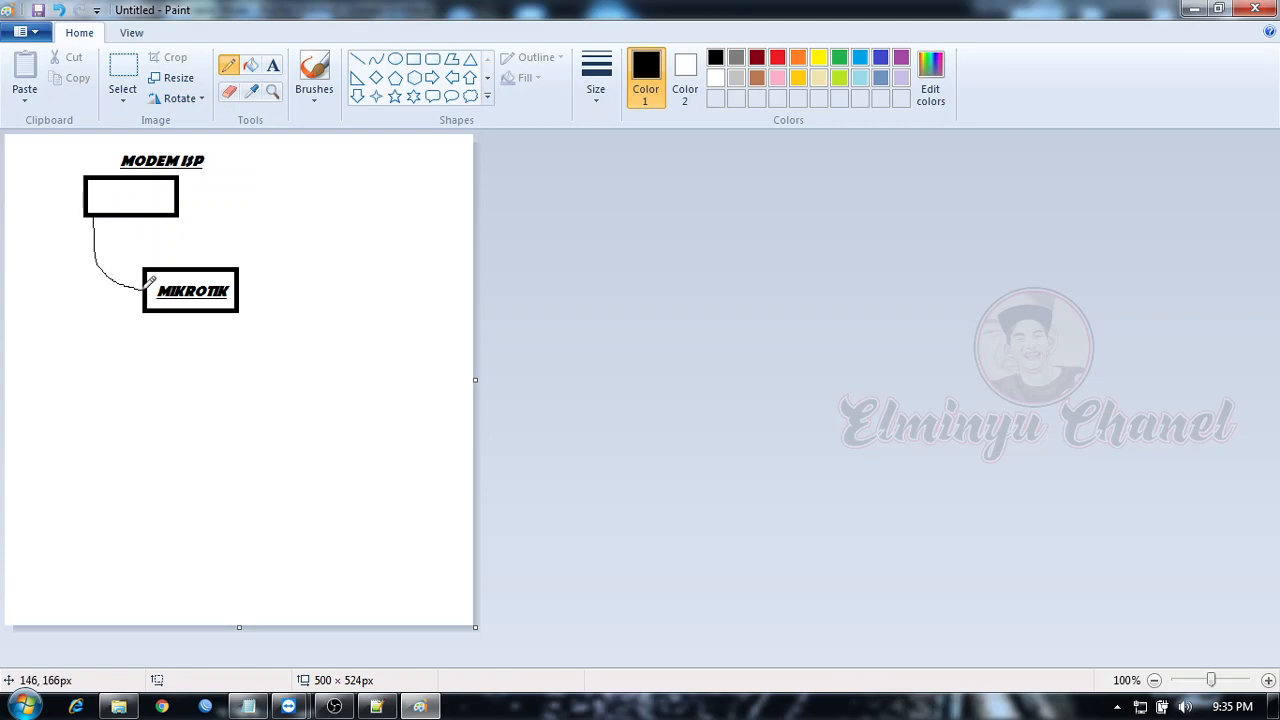
{"action": "left_click", "coordinate": [272, 65]}
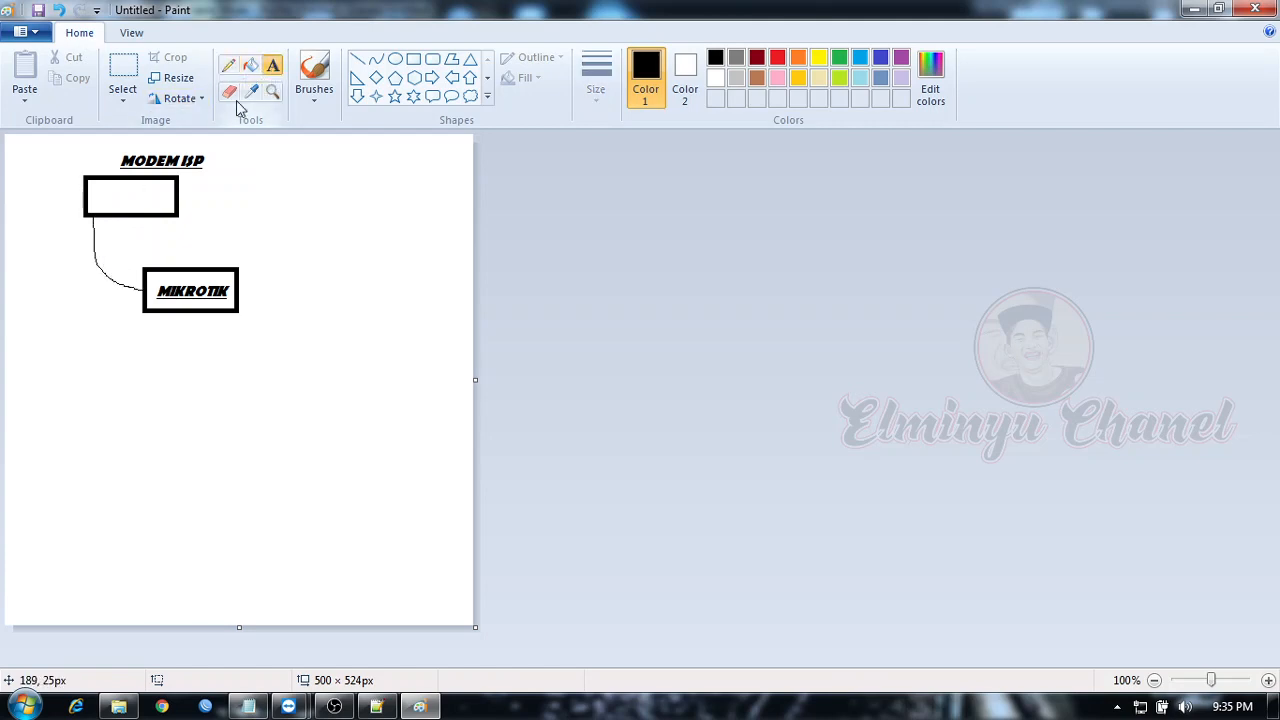
{"action": "left_click", "coordinate": [117, 262]}
{"action": "type", "text": "E"}
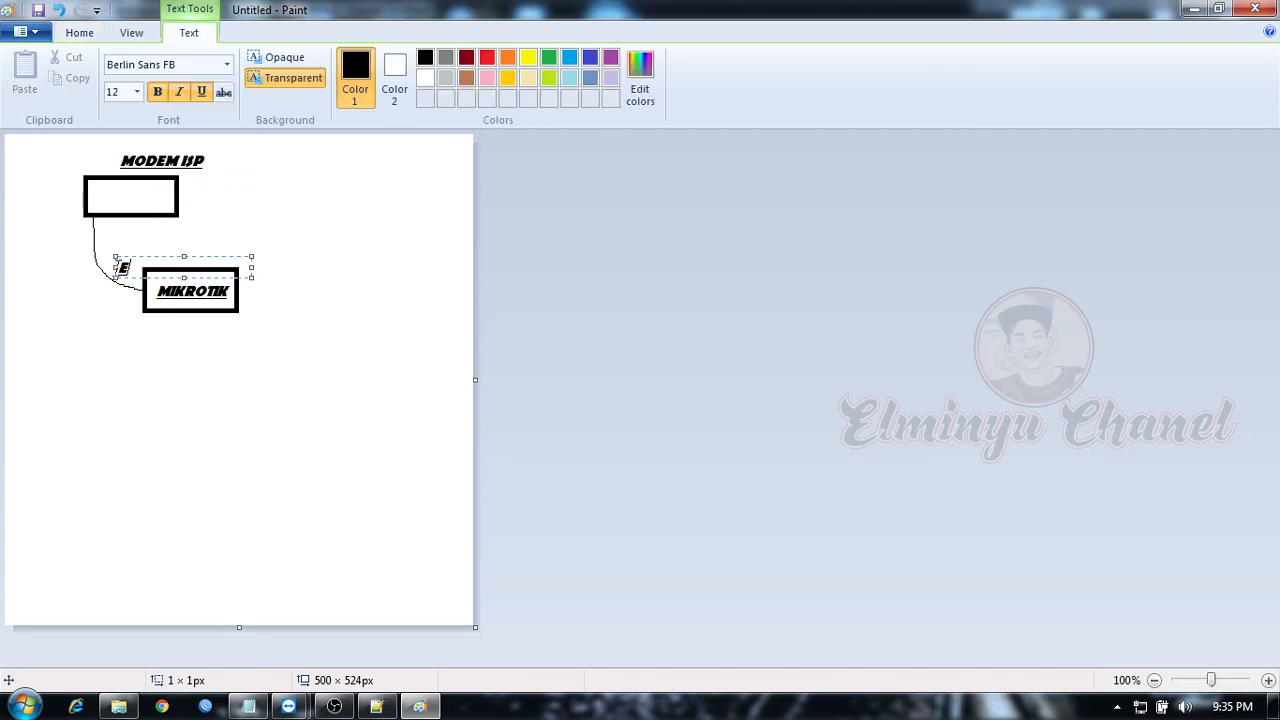
{"action": "type", "text": "TH1"}
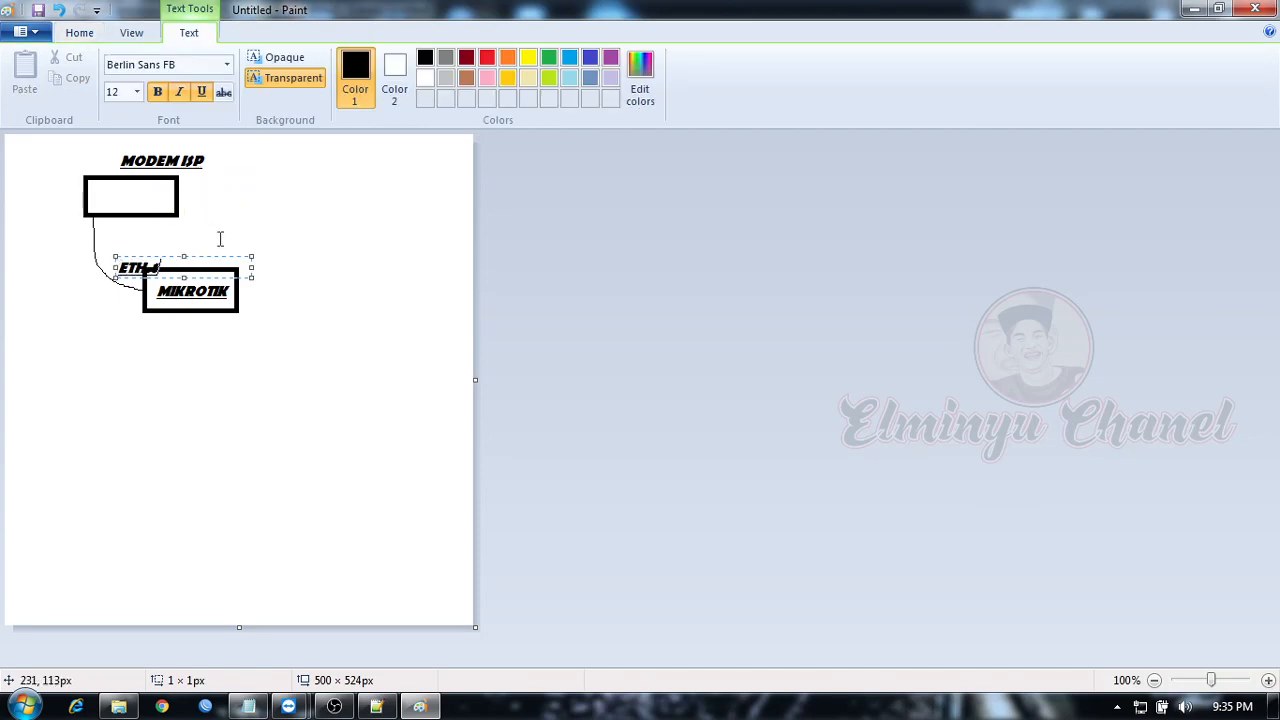
{"action": "left_click_drag", "start_coordinate": [223, 257], "coordinate": [203, 256]}
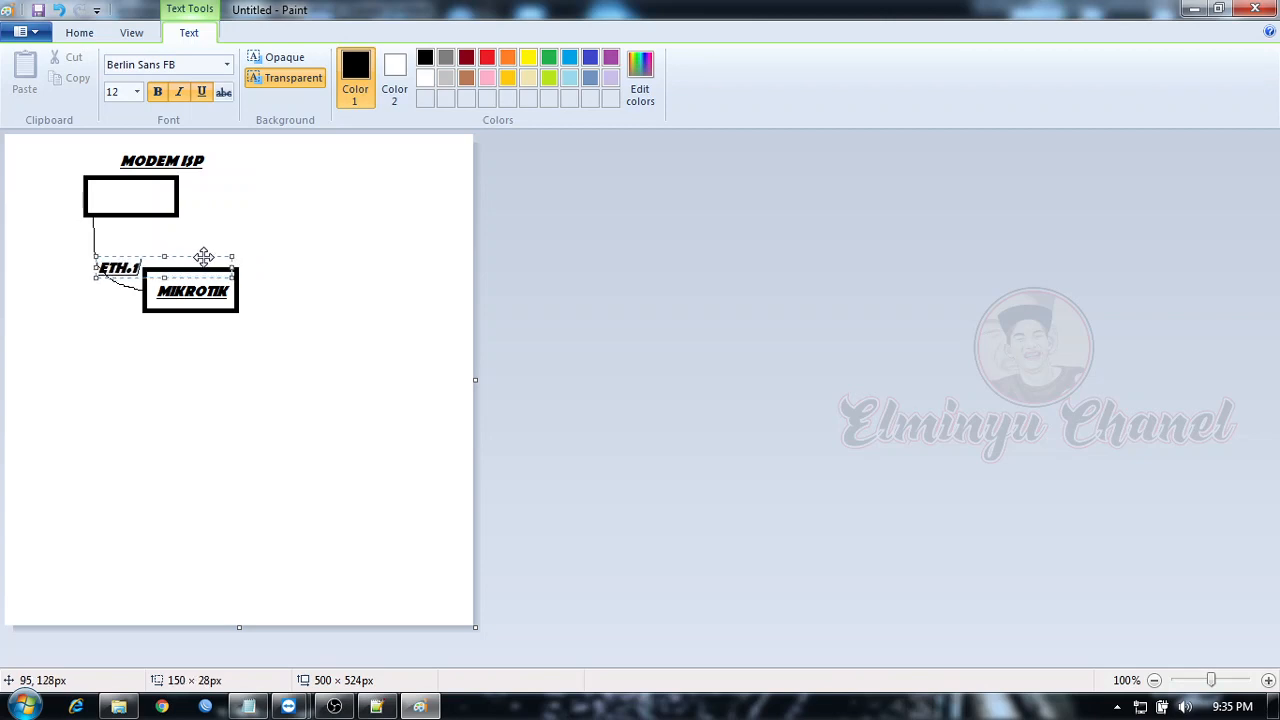
{"action": "left_click", "coordinate": [194, 163]}
{"action": "left_click", "coordinate": [187, 150]}
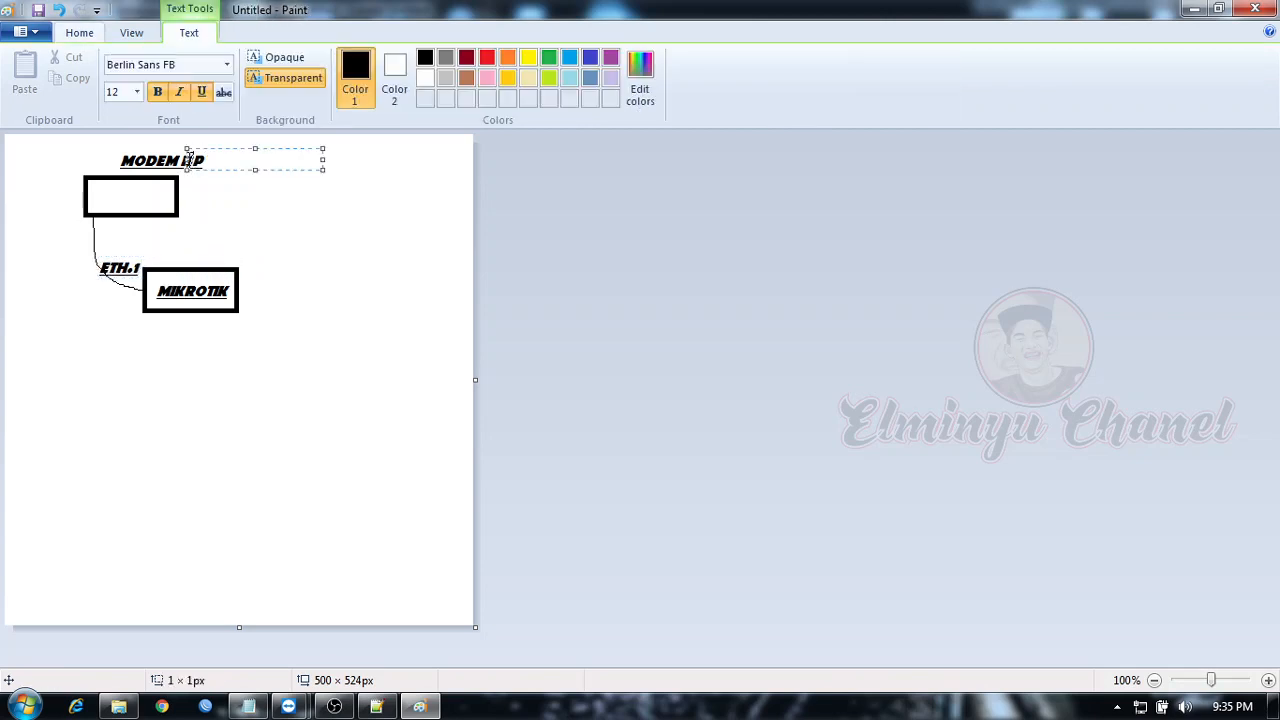
{"action": "left_click", "coordinate": [148, 158]}
{"action": "left_click", "coordinate": [138, 152]}
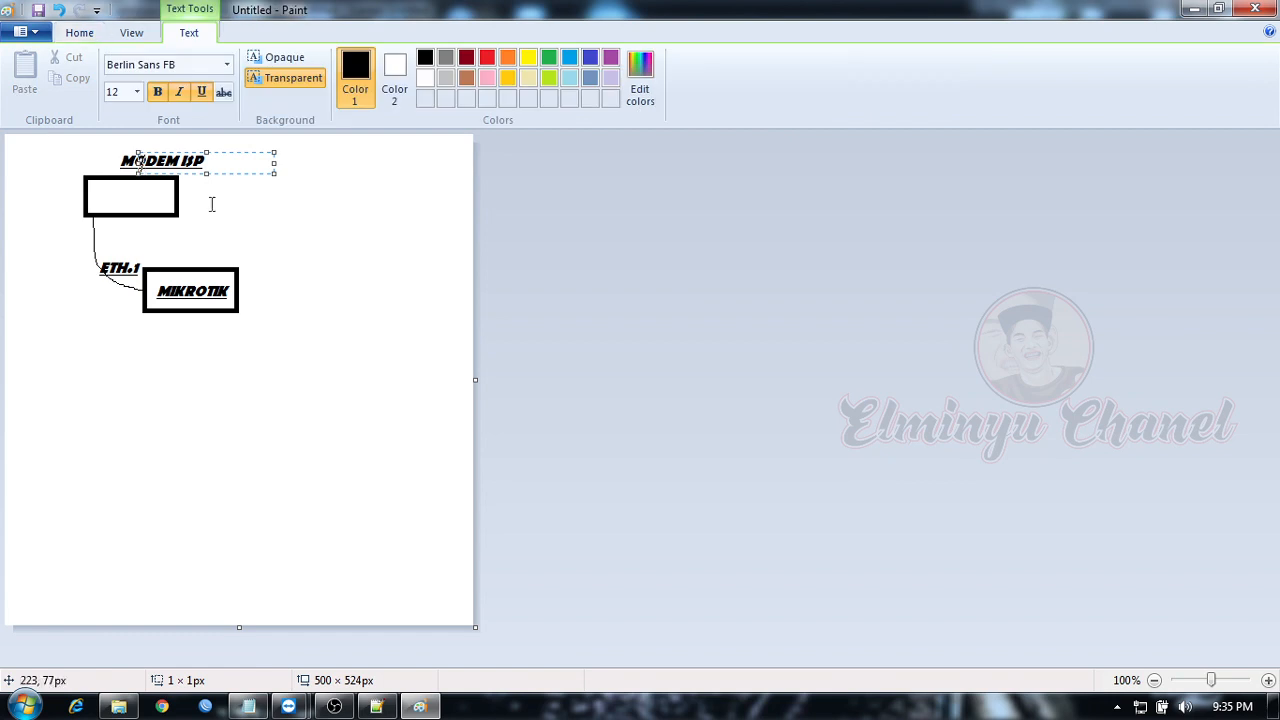
{"action": "left_click", "coordinate": [251, 249]}
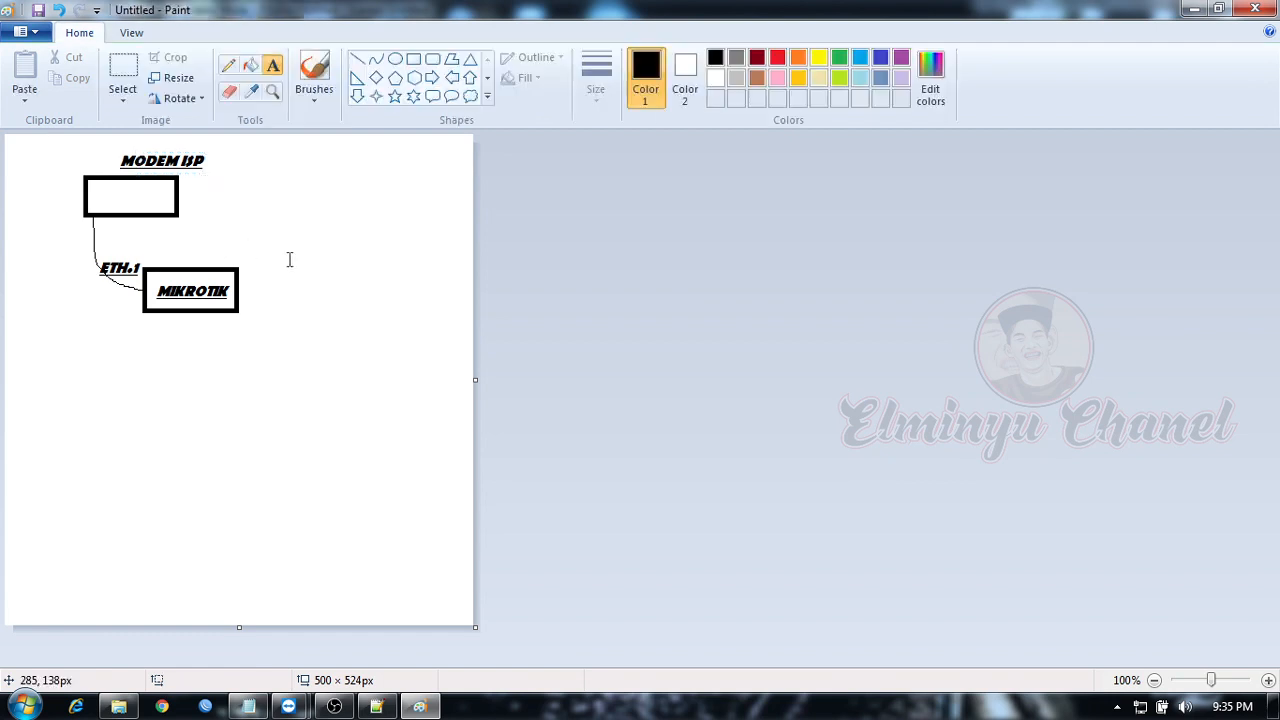
Step: Add the text label PORT 3 just below the lower edge of the modem box
{"action": "left_click", "coordinate": [184, 200]}
{"action": "type", "text": "PORT 3"}
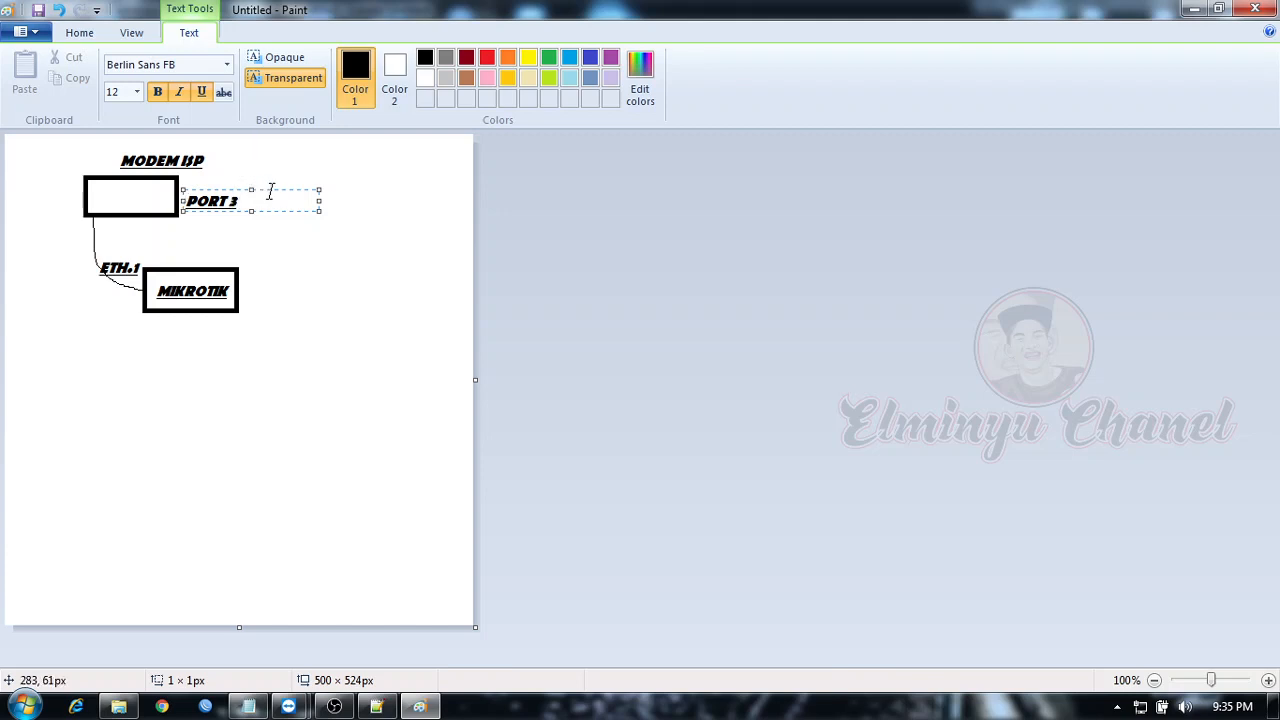
{"action": "left_click_drag", "start_coordinate": [283, 189], "coordinate": [244, 213]}
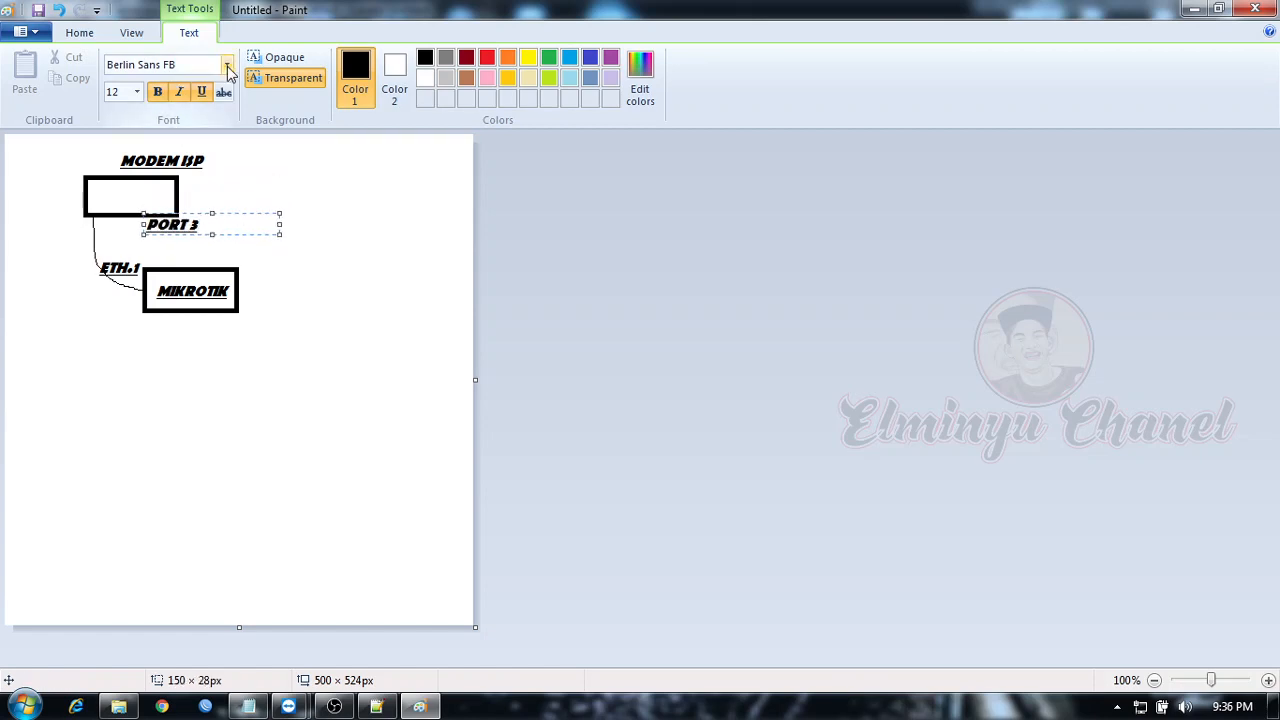
{"action": "left_click", "coordinate": [390, 262]}
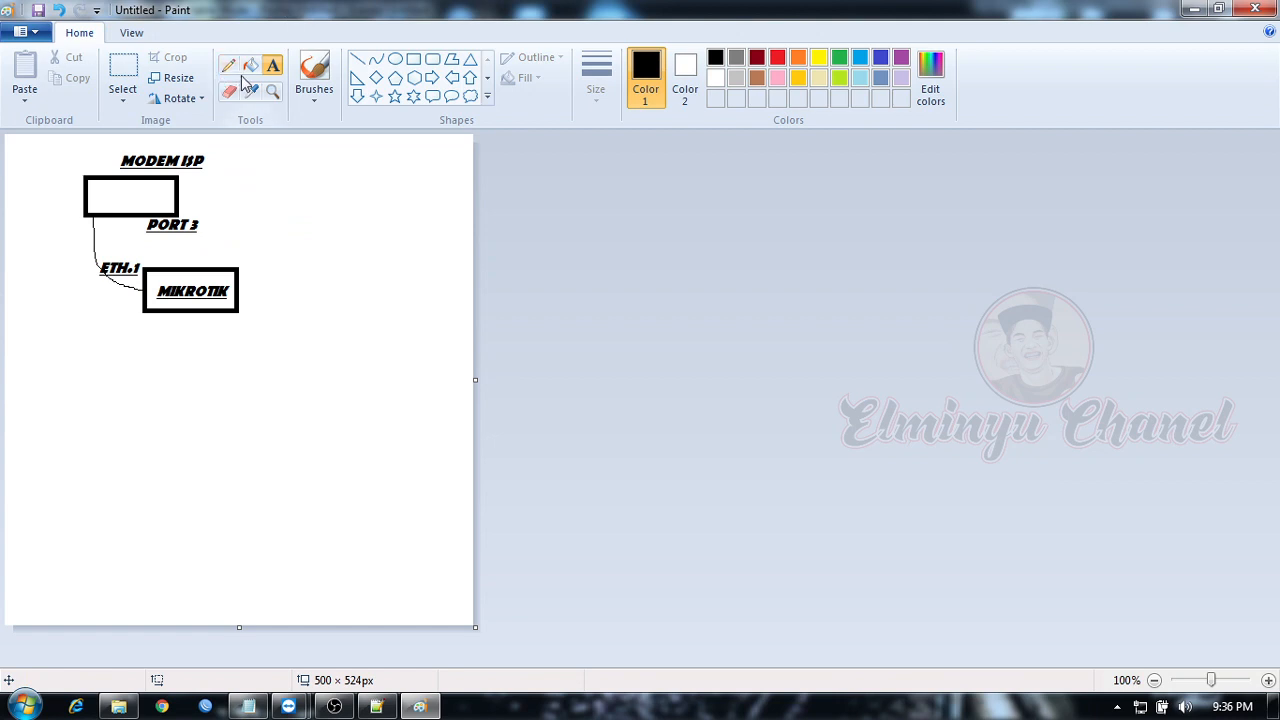
Step: Draw a computer beside the MIKROTIK box from a rounded rectangle and a smaller rectangle about 52 × 31 px directly beneath it
{"action": "left_click", "coordinate": [432, 60]}
{"action": "mouse_move", "coordinate": [301, 300]}
{"action": "left_mouse_down"}
{"action": "mouse_move", "coordinate": [411, 340]}
{"action": "mouse_move", "coordinate": [334, 349]}
{"action": "mouse_move", "coordinate": [357, 337]}
{"action": "mouse_move", "coordinate": [364, 378]}
{"action": "mouse_move", "coordinate": [385, 371]}
{"action": "mouse_move", "coordinate": [379, 339]}
{"action": "left_mouse_up"}
{"action": "left_click", "coordinate": [413, 59]}
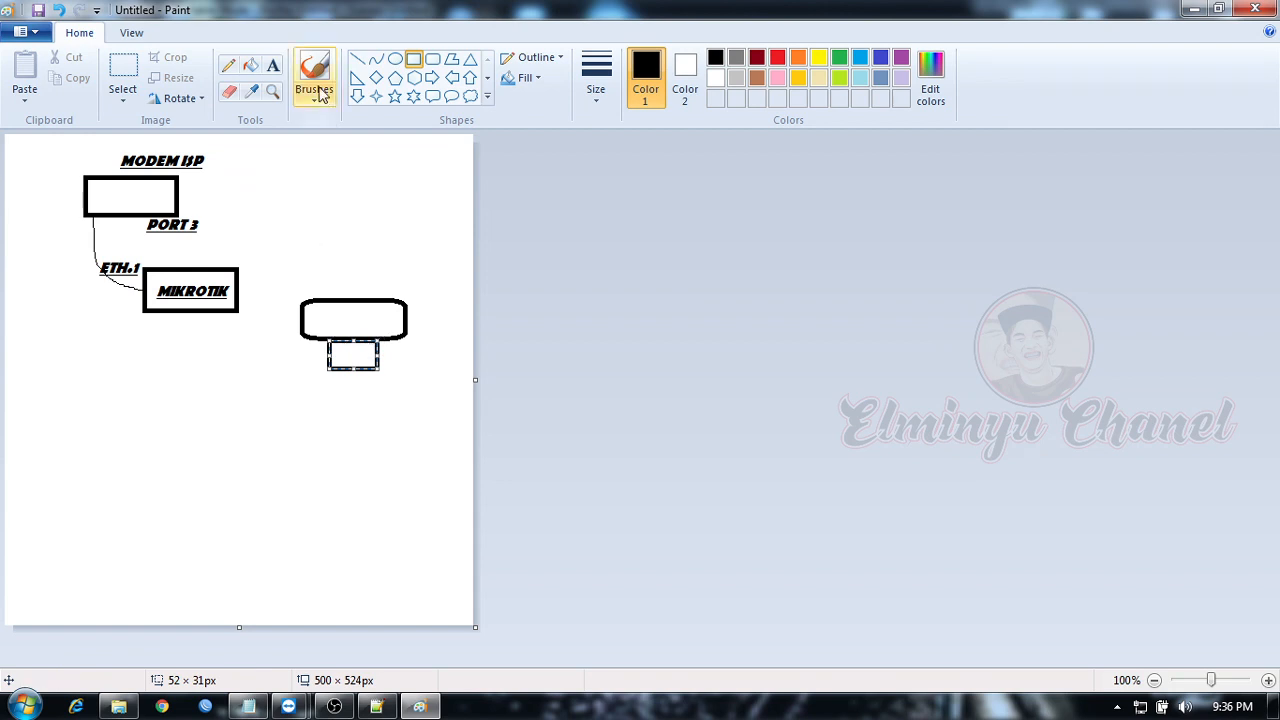
Step: Add the text label PC above the rounded rectangle
{"action": "left_click", "coordinate": [272, 67]}
{"action": "left_click", "coordinate": [354, 274]}
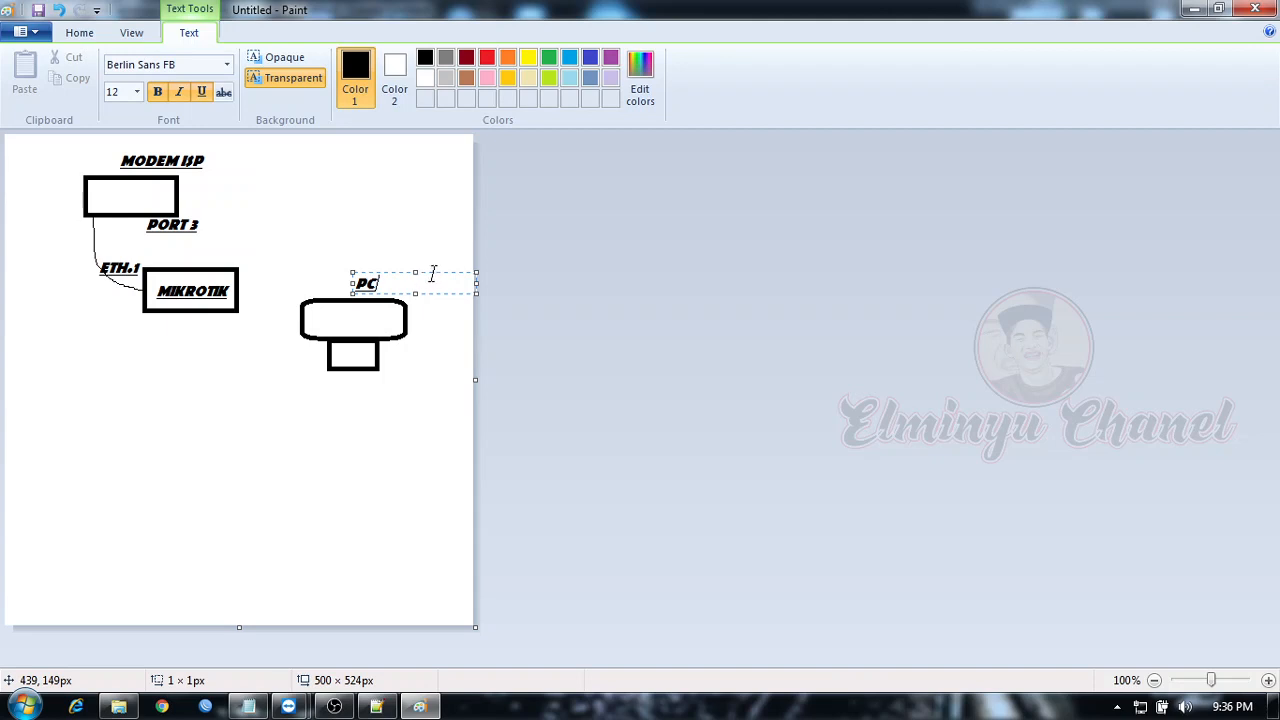
{"action": "left_click_drag", "start_coordinate": [414, 274], "coordinate": [346, 275]}
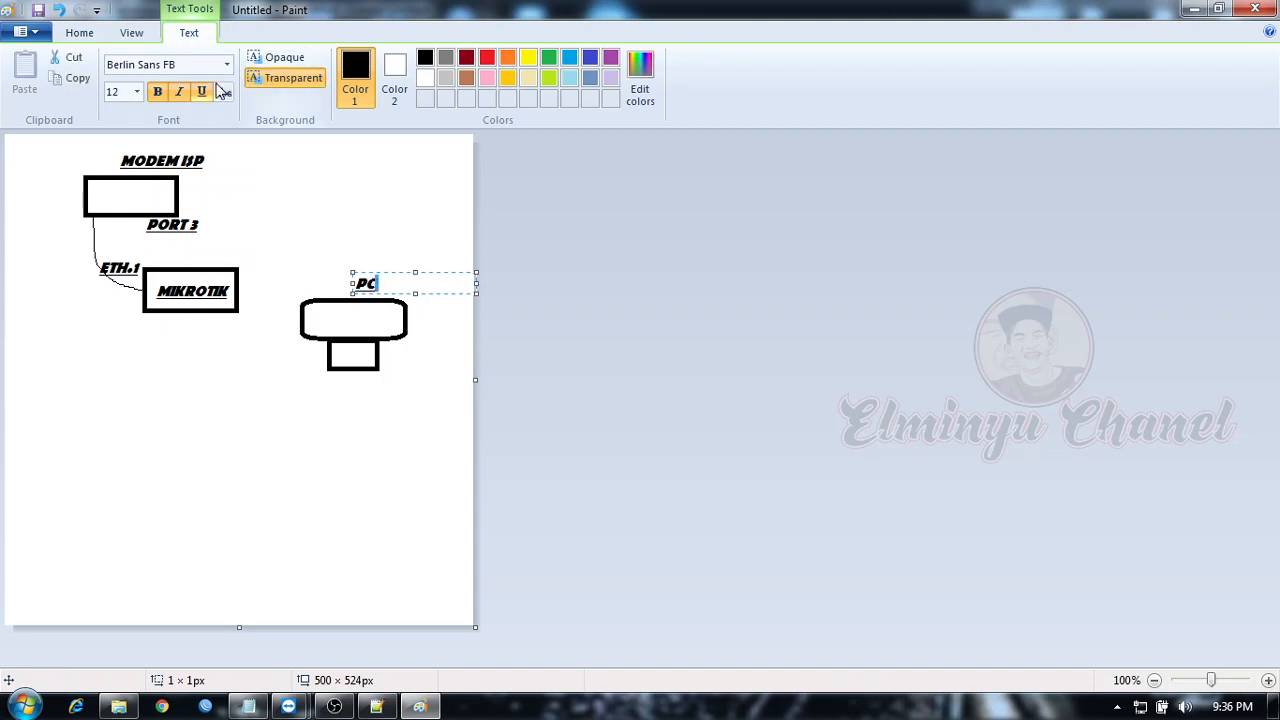
{"action": "left_click", "coordinate": [331, 205]}
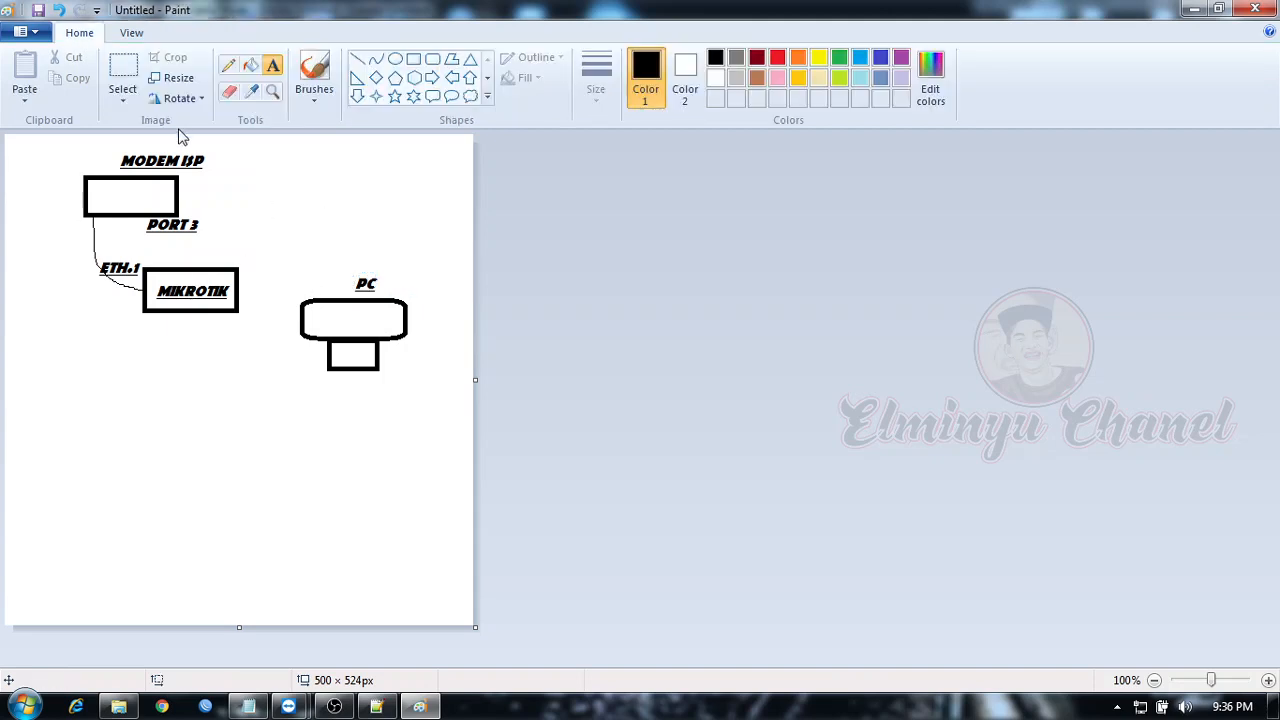
Step: Draw a curved pencil line from the MIKROTIK box to the computer shape and label its router end ETH. 5
{"action": "left_click", "coordinate": [228, 65]}
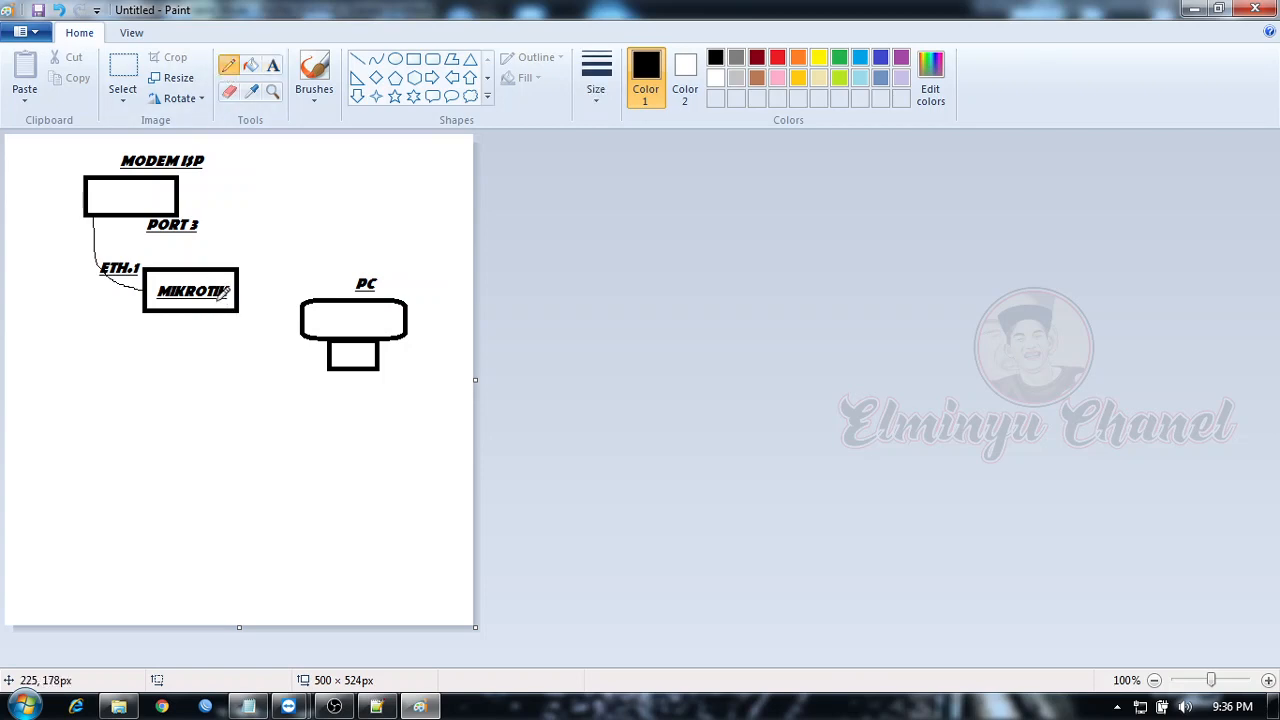
{"action": "mouse_move", "coordinate": [143, 298]}
{"action": "left_mouse_down"}
{"action": "mouse_move", "coordinate": [122, 303]}
{"action": "mouse_move", "coordinate": [125, 338]}
{"action": "mouse_move", "coordinate": [204, 350]}
{"action": "mouse_move", "coordinate": [314, 332]}
{"action": "mouse_move", "coordinate": [298, 339]}
{"action": "left_mouse_up"}
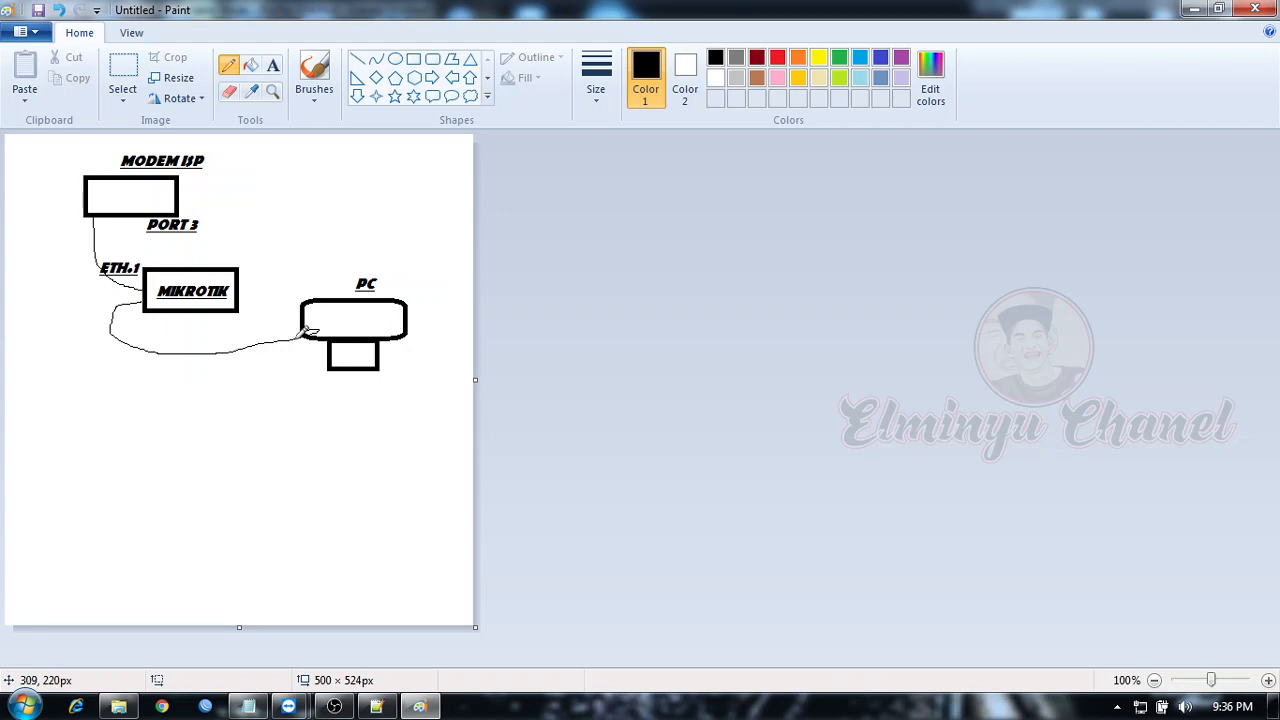
{"action": "left_click", "coordinate": [272, 65]}
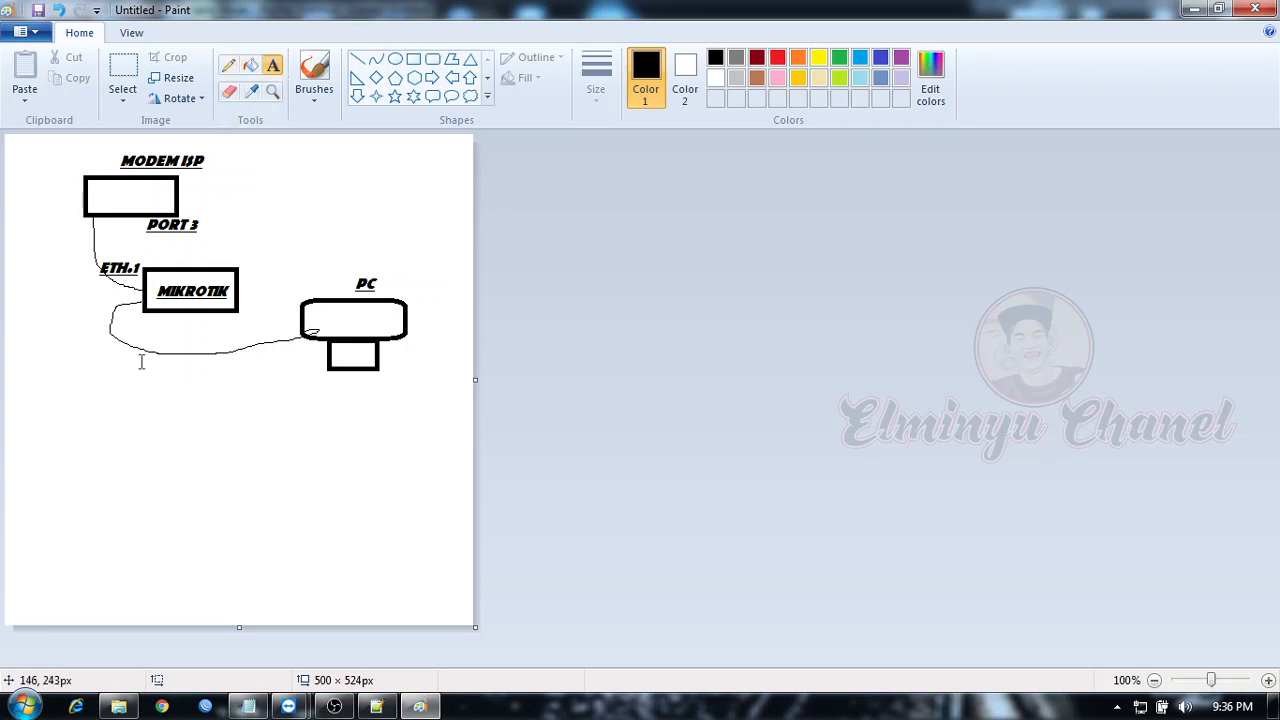
{"action": "left_click", "coordinate": [141, 362]}
{"action": "type", "text": "E"}
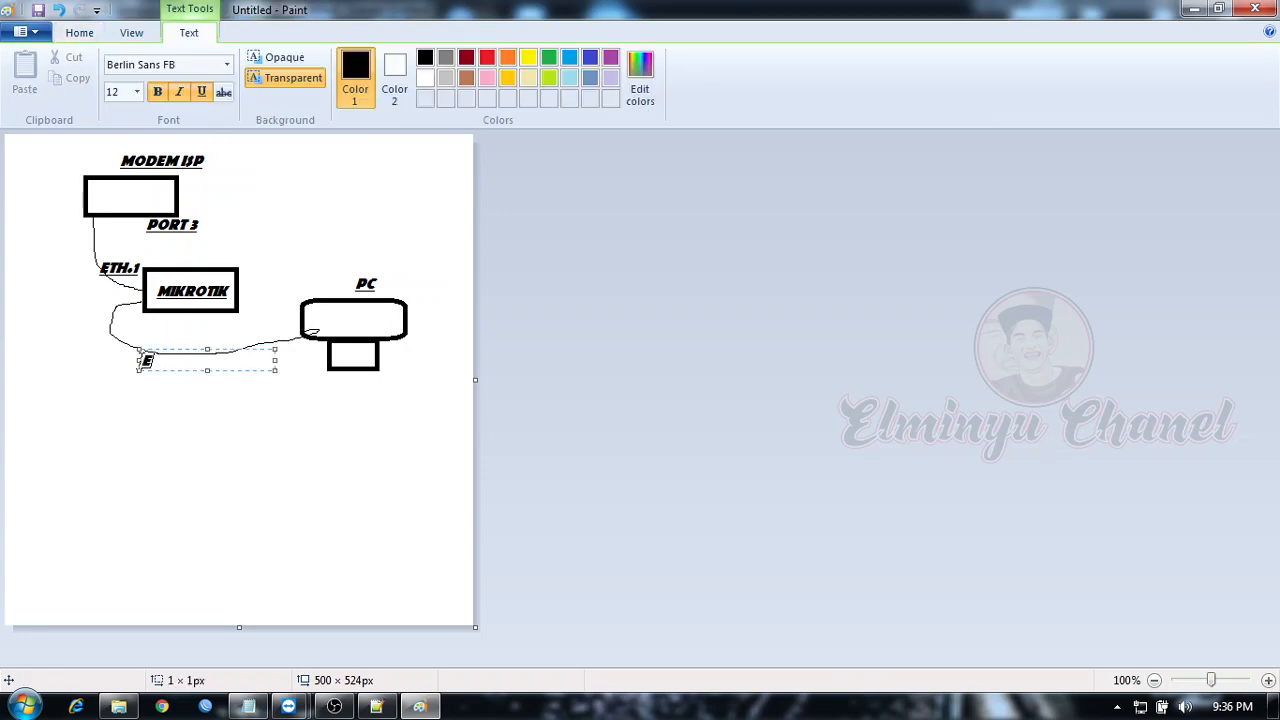
{"action": "type", "text": "TH. 5"}
{"action": "left_click_drag", "start_coordinate": [235, 351], "coordinate": [203, 319]}
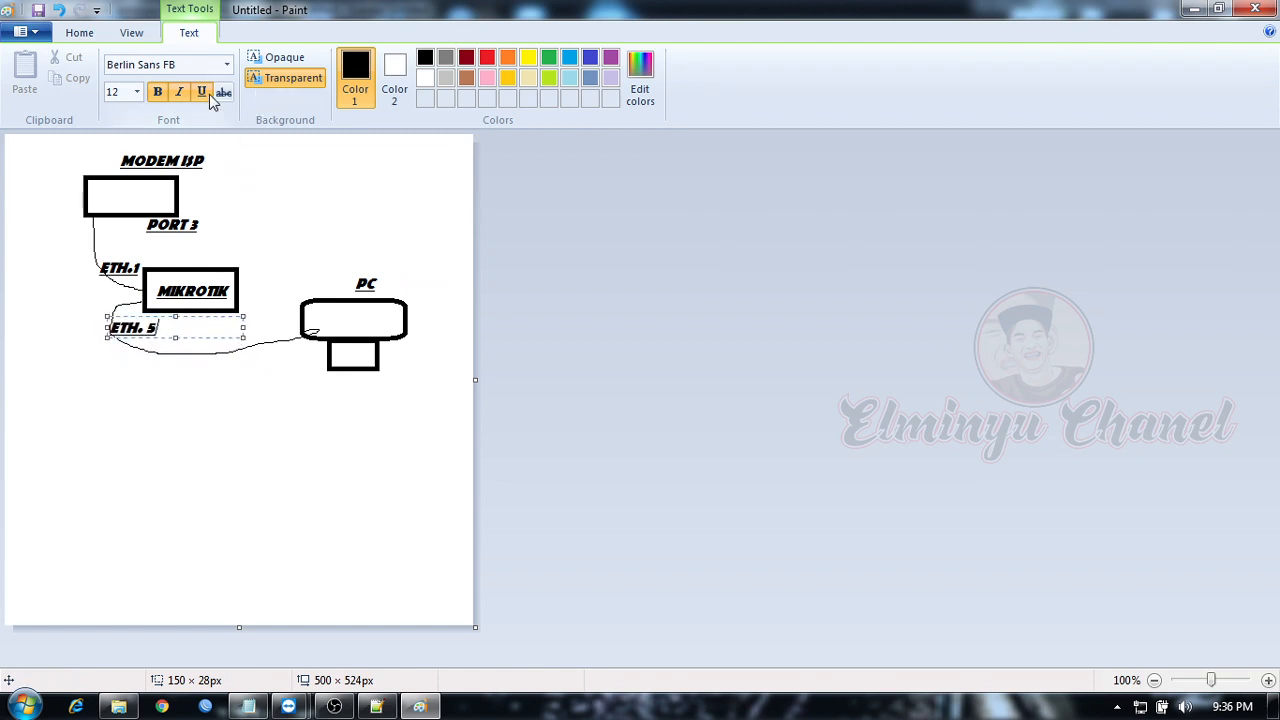
{"action": "left_click", "coordinate": [326, 188]}
Step: Add the text label PC / LAPTOP beneath the computer shape
{"action": "left_click", "coordinate": [339, 316]}
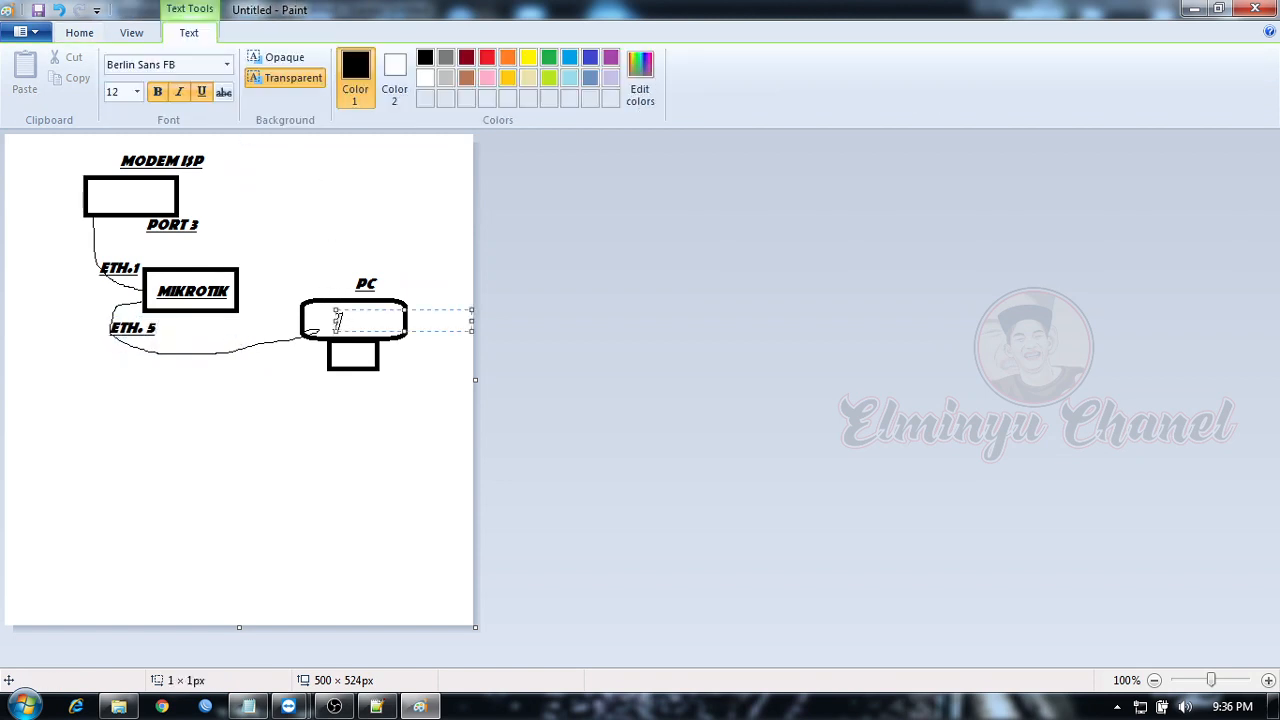
{"action": "type", "text": "PC / LAPTOP"}
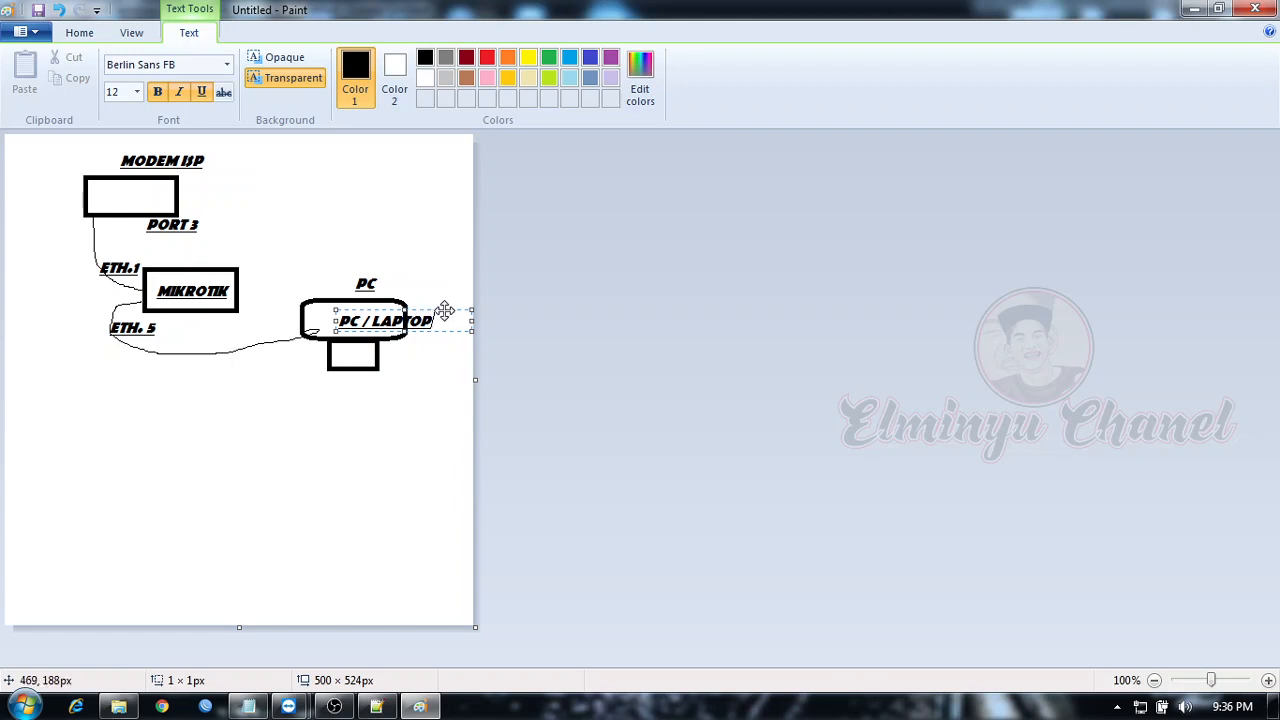
{"action": "left_click_drag", "start_coordinate": [444, 311], "coordinate": [415, 371]}
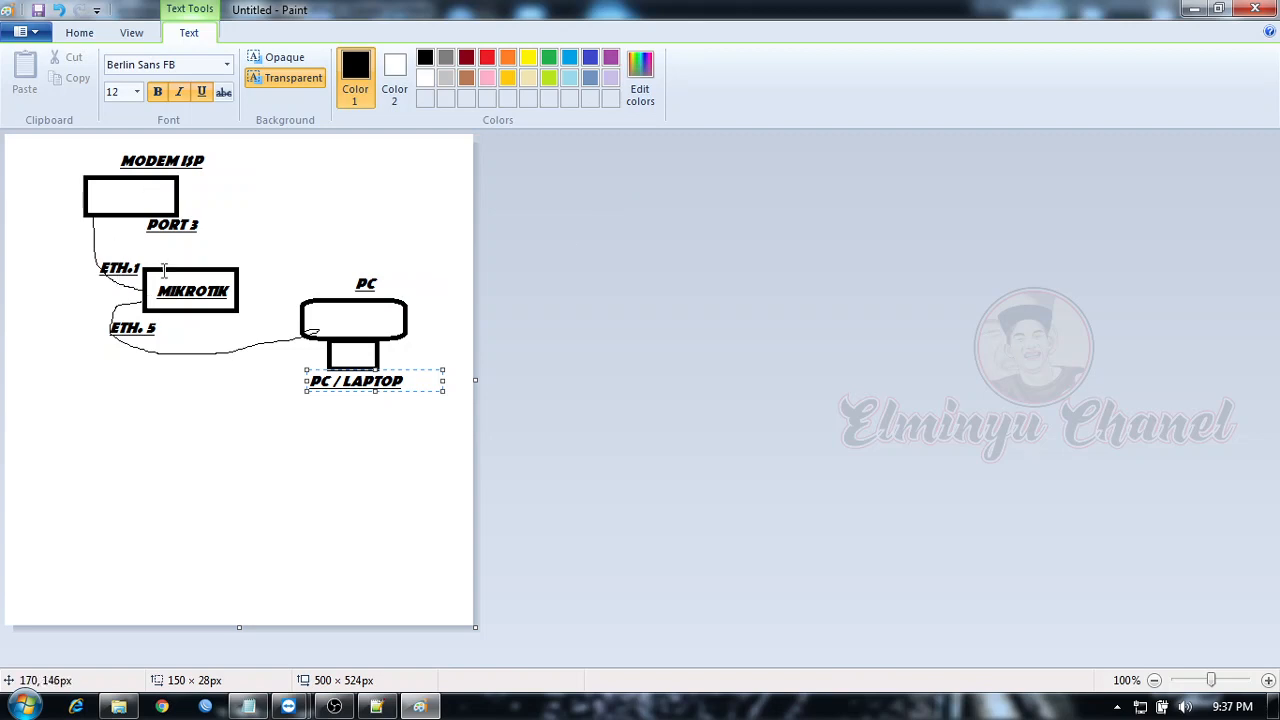
{"action": "scroll", "coordinate": [140, 277], "scroll_direction": "up", "scroll_amount": 1}
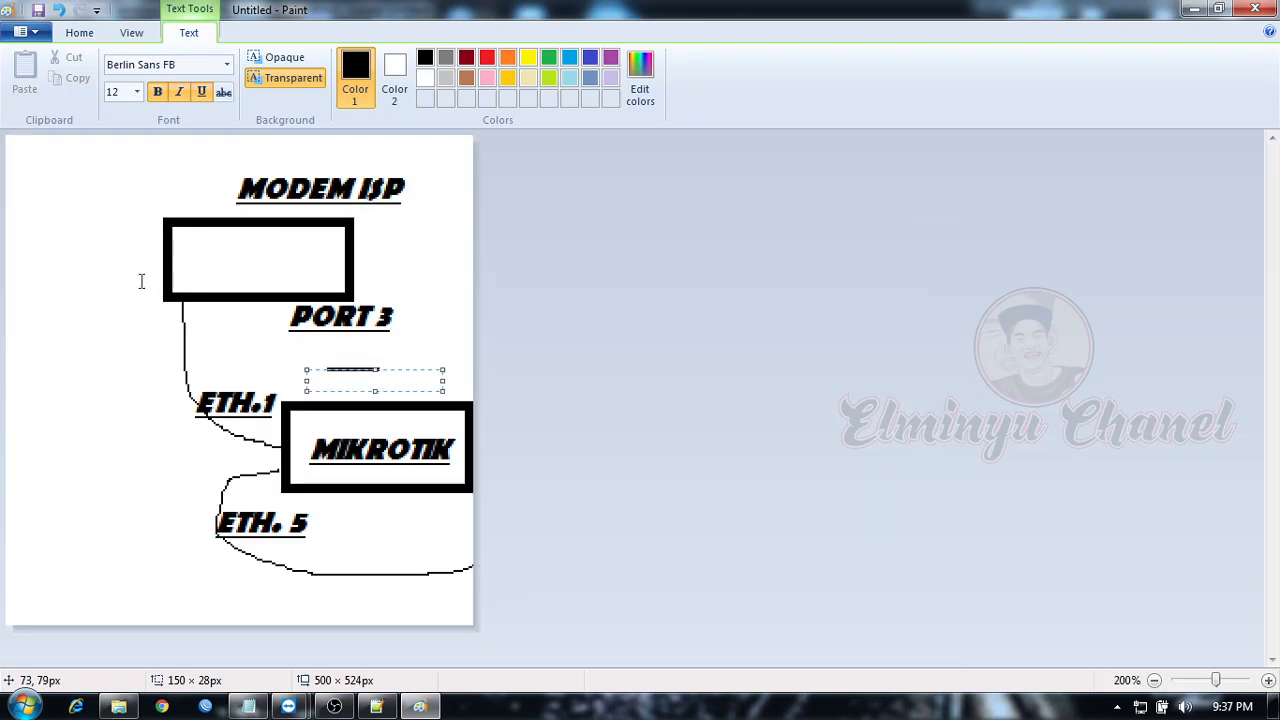
{"action": "scroll", "coordinate": [141, 281], "scroll_direction": "down", "scroll_amount": 1}
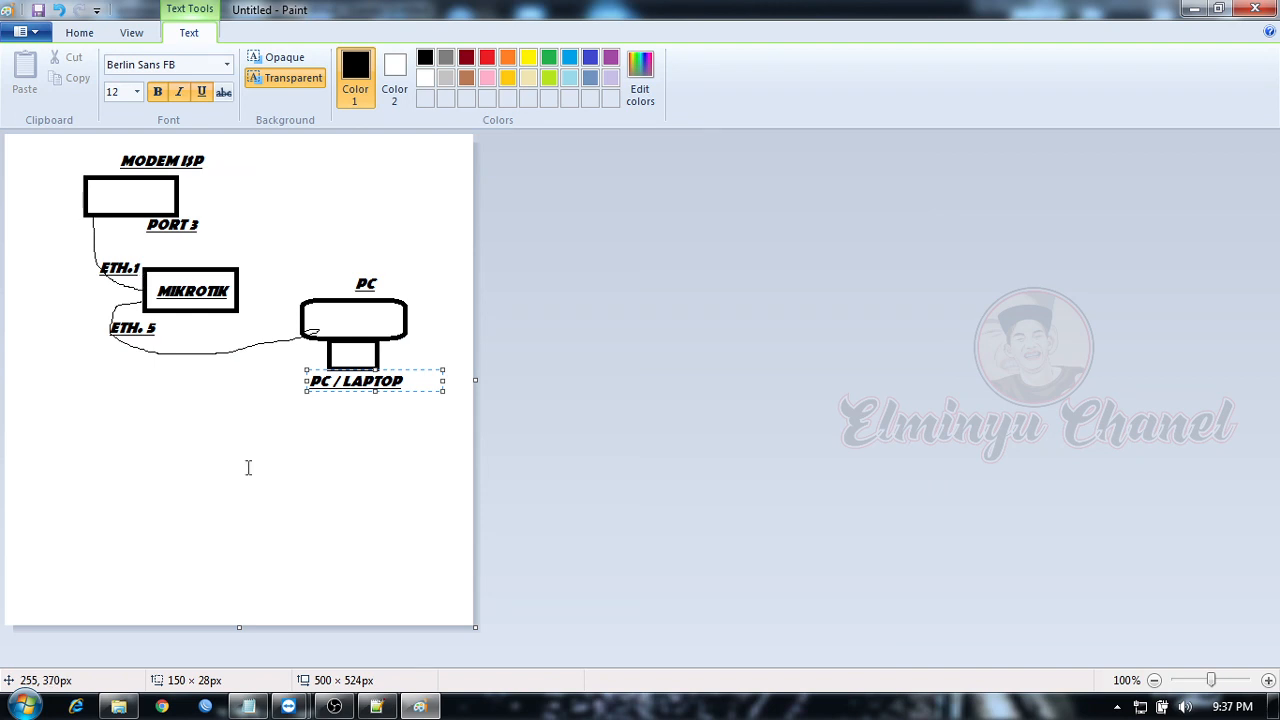
Step: Switch to the remote WinBox session in TeamViewer and close the DHCP Client window
{"action": "mouse_move", "coordinate": [288, 707]}
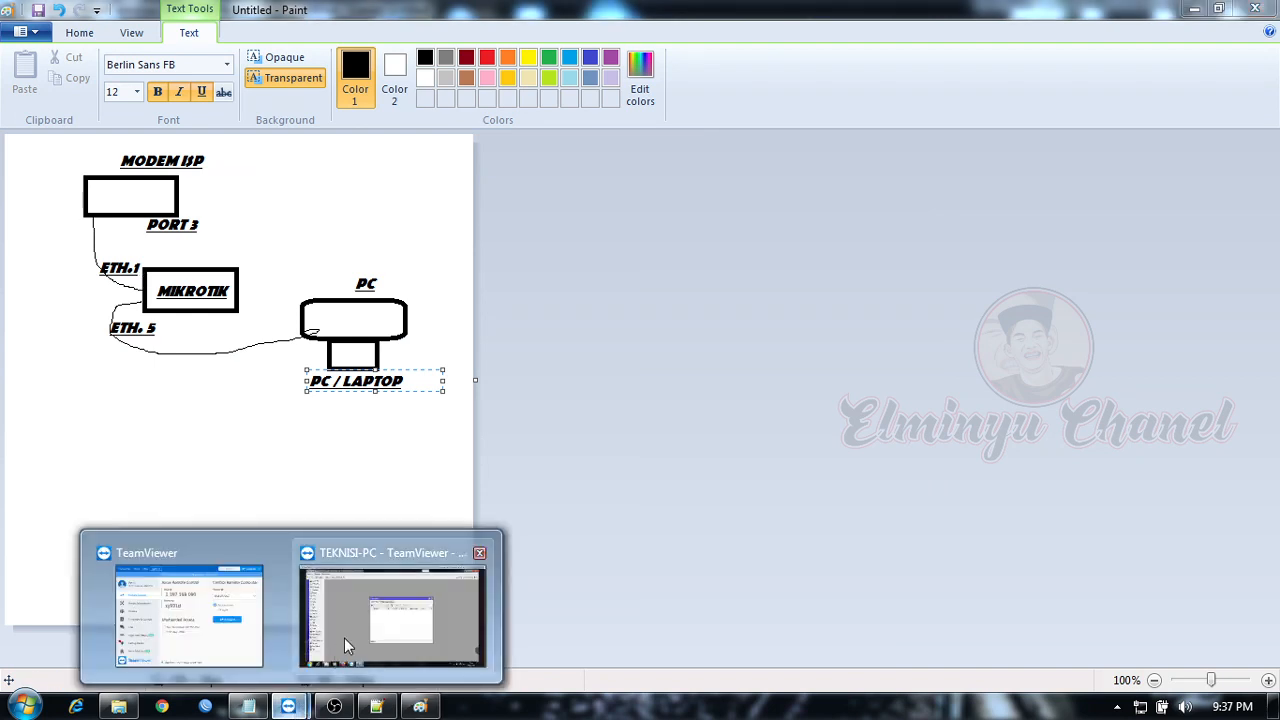
{"action": "left_click", "coordinate": [344, 638]}
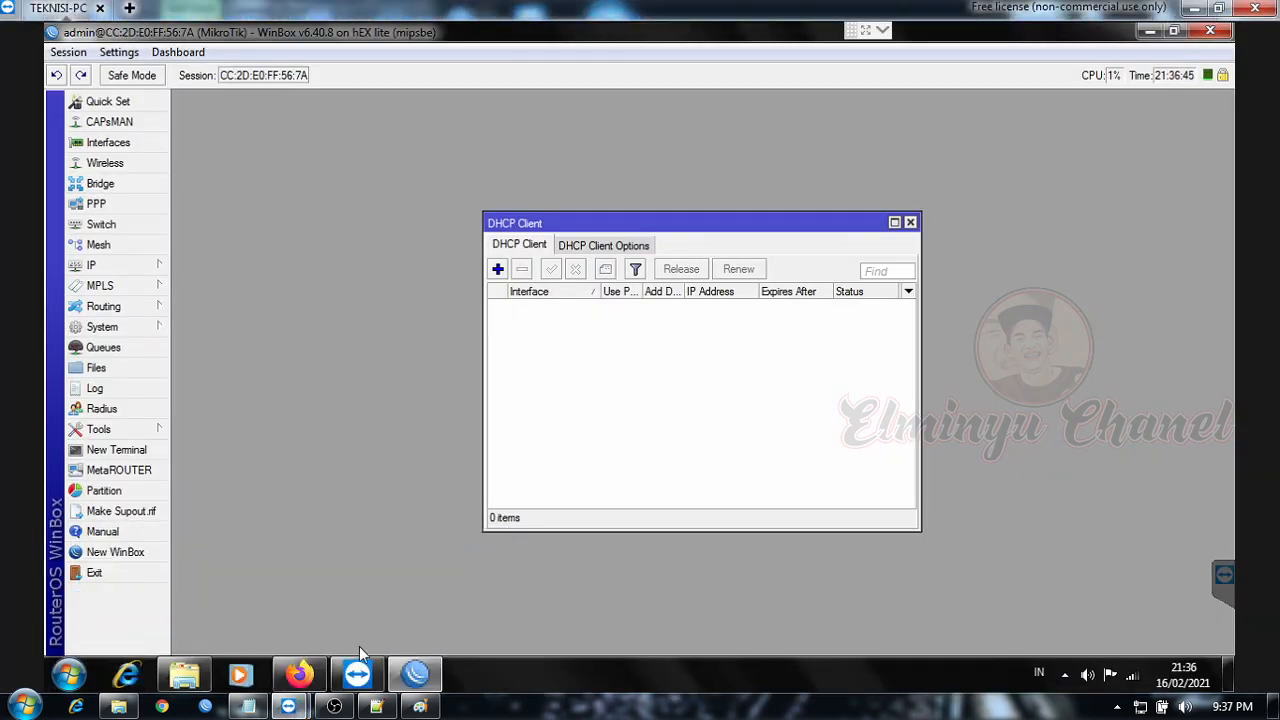
{"action": "left_click", "coordinate": [428, 707]}
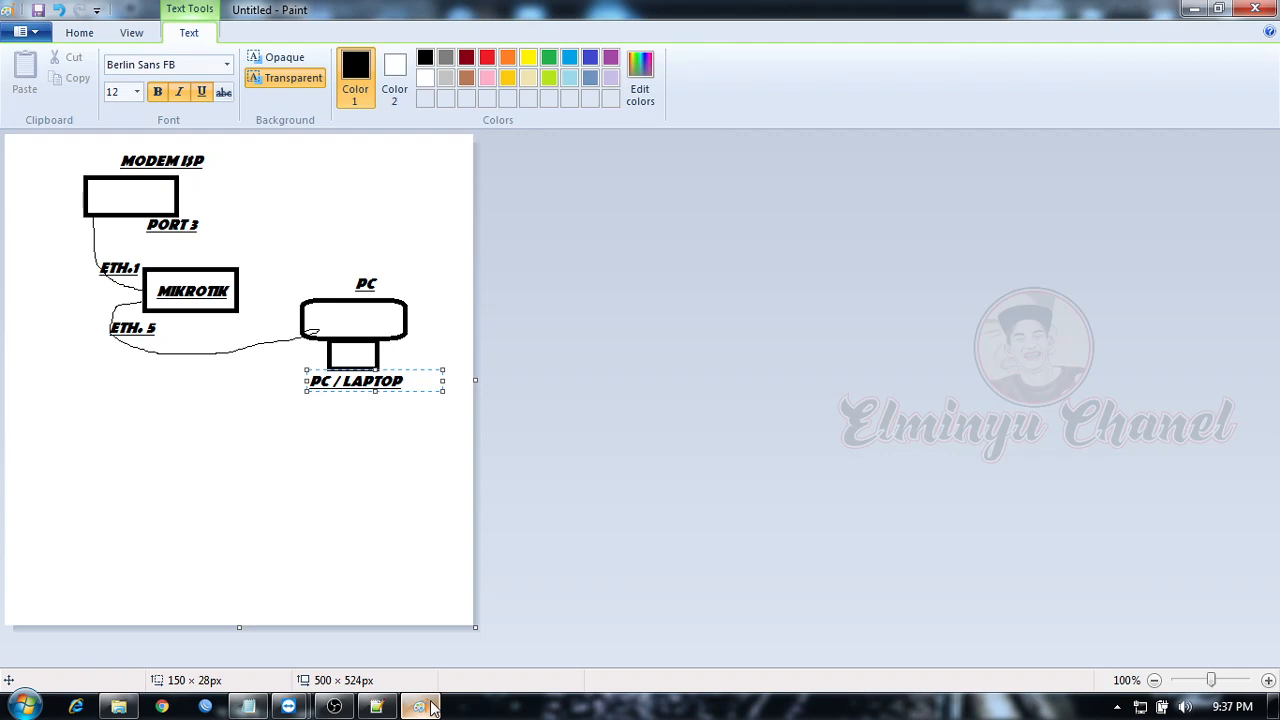
{"action": "left_click", "coordinate": [430, 707]}
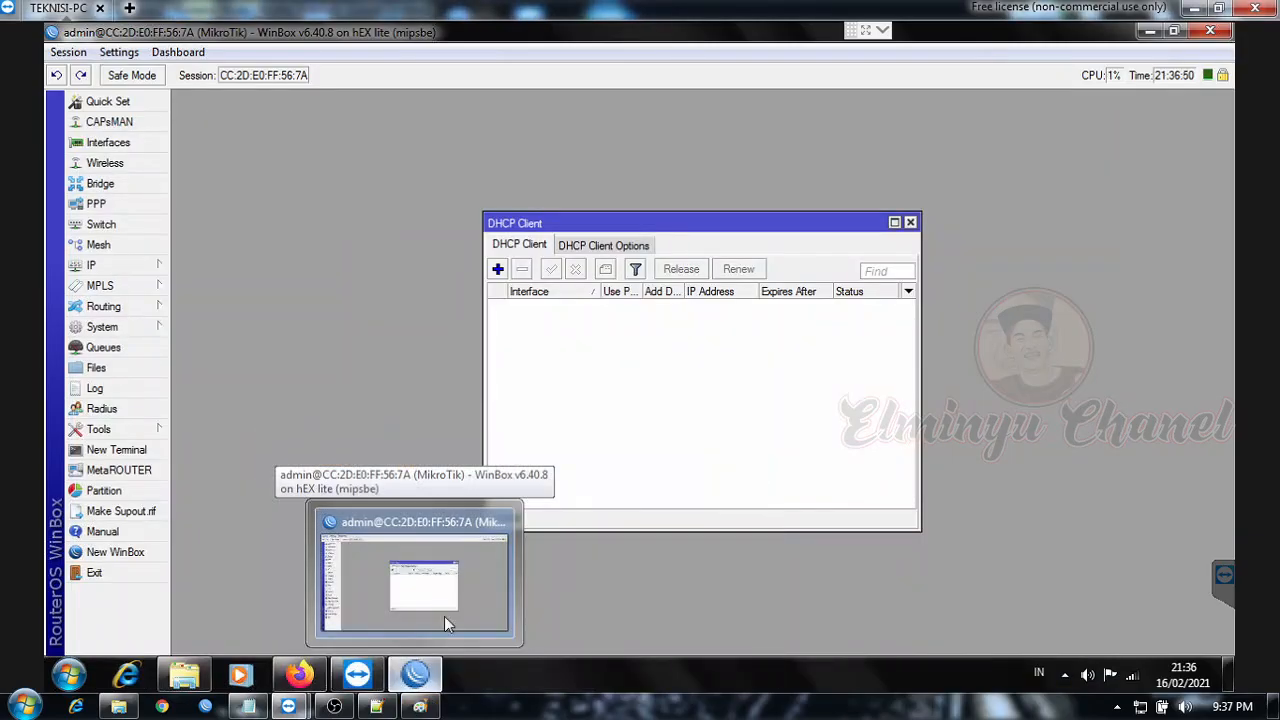
{"action": "left_click", "coordinate": [910, 223]}
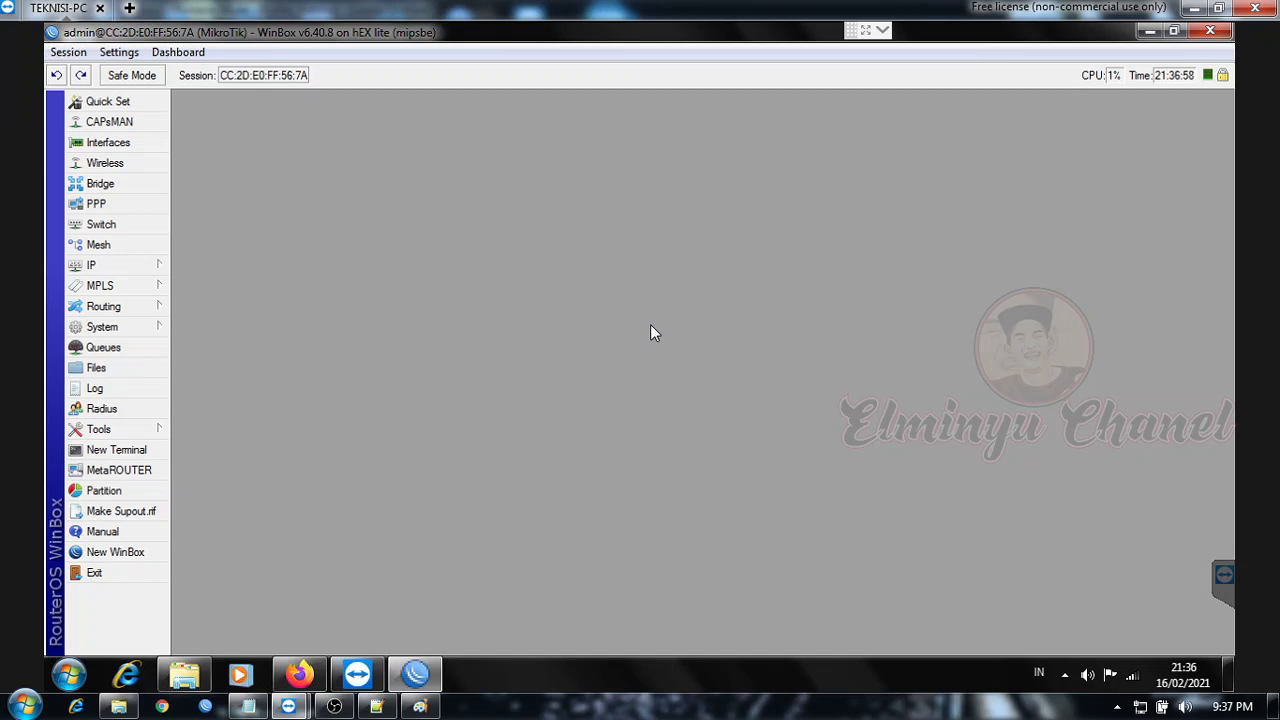
Step: Examine the router's CPU count in the system resources and close the resource details
{"action": "left_click", "coordinate": [128, 326]}
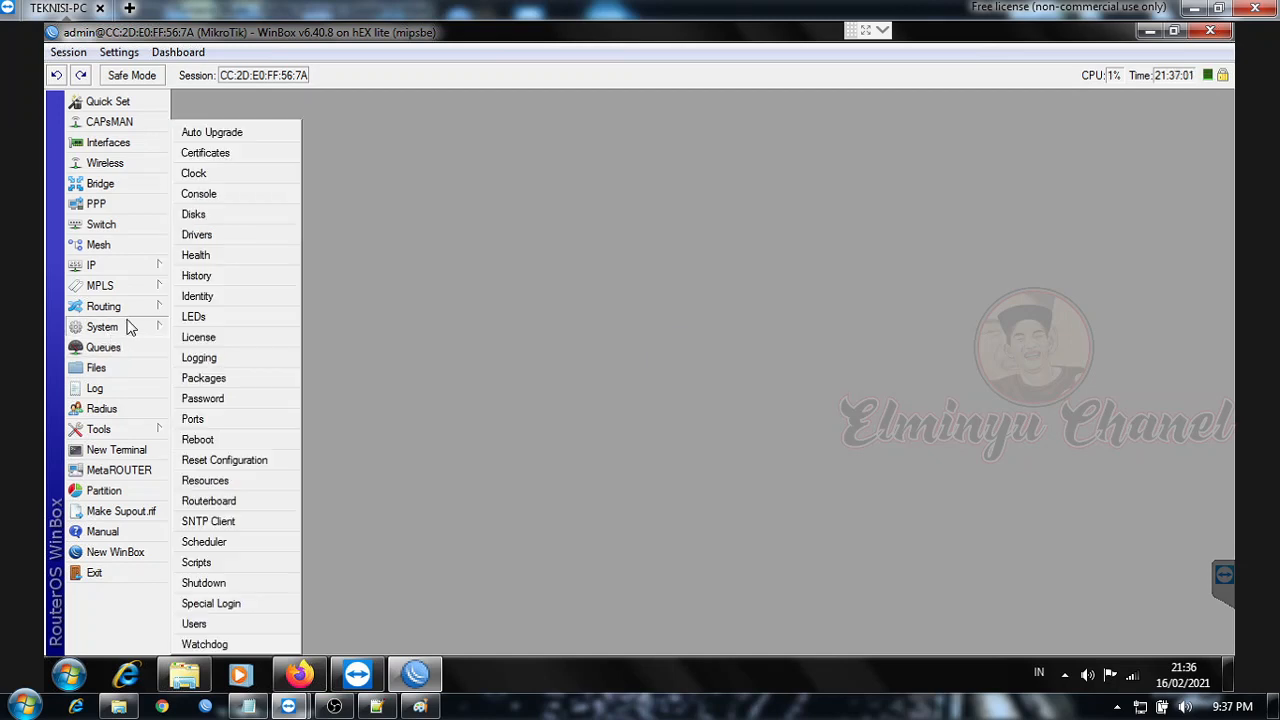
{"action": "left_click", "coordinate": [227, 480]}
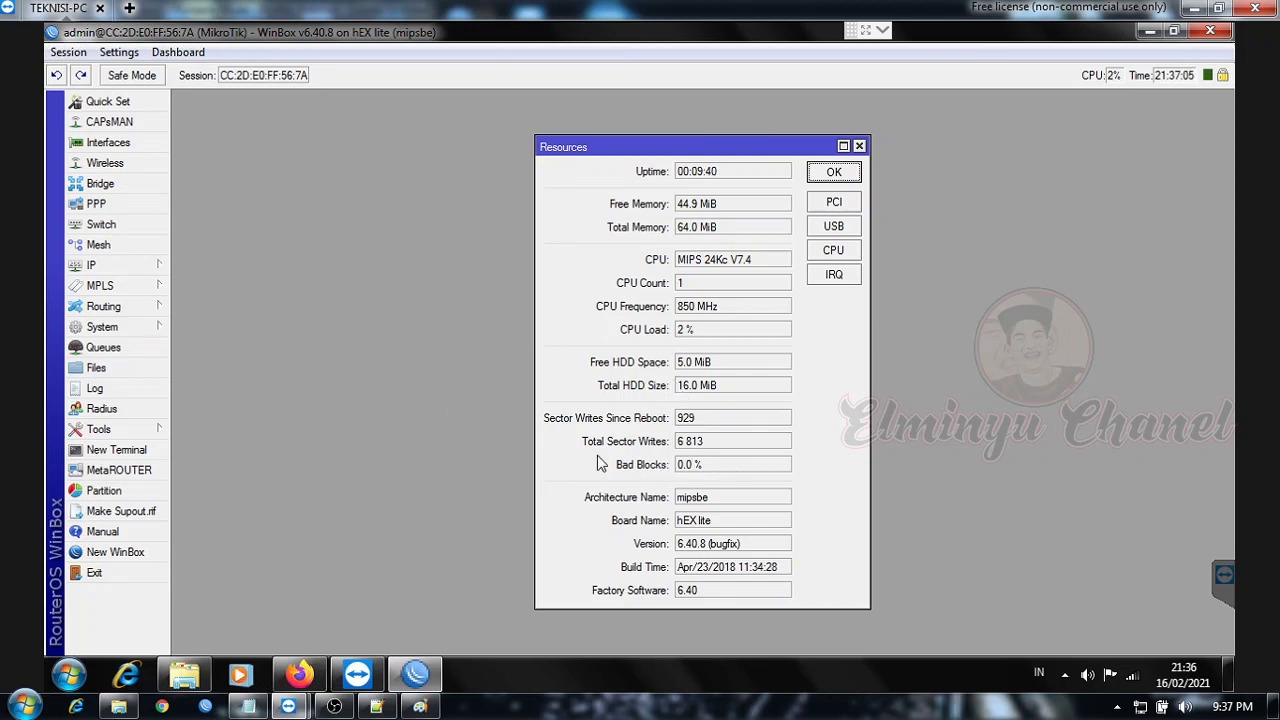
{"action": "double_click", "coordinate": [706, 287]}
{"action": "left_click", "coordinate": [845, 173]}
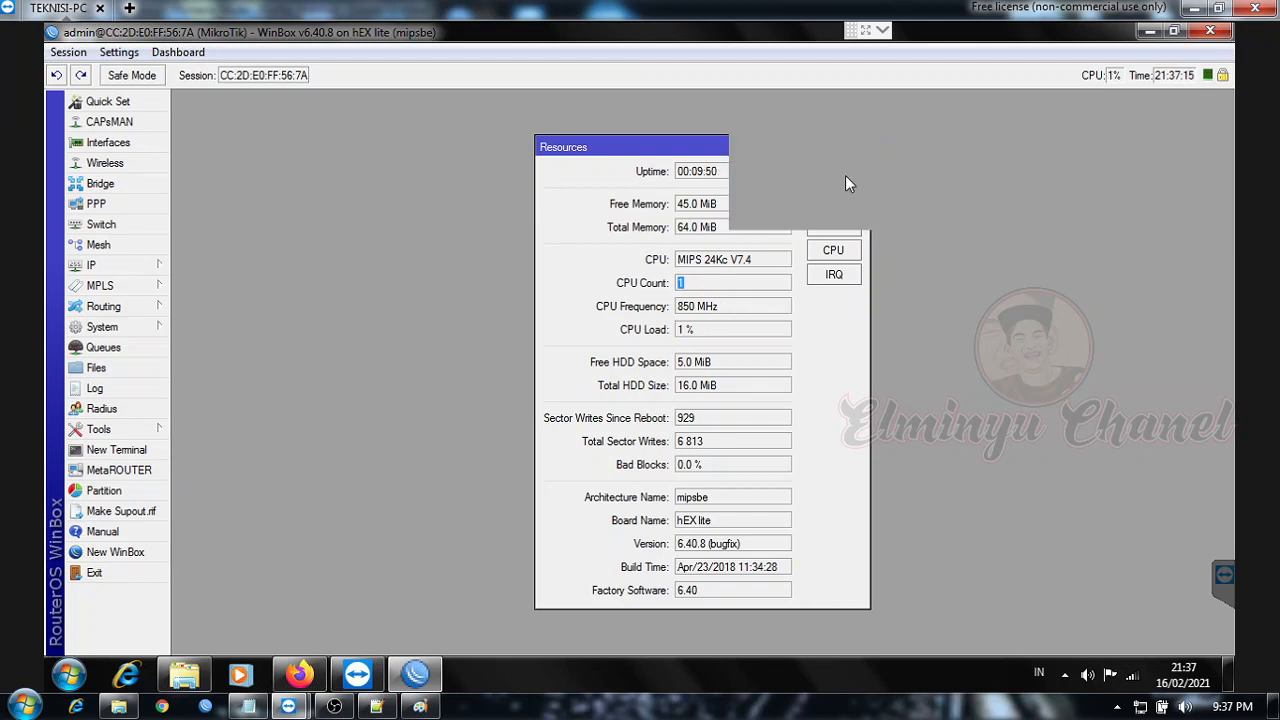
Step: Add a DHCP client on interface ether1 with Use Peer DNS and Use Peer NTP enabled and Add Default Route set to yes
{"action": "left_click", "coordinate": [148, 271]}
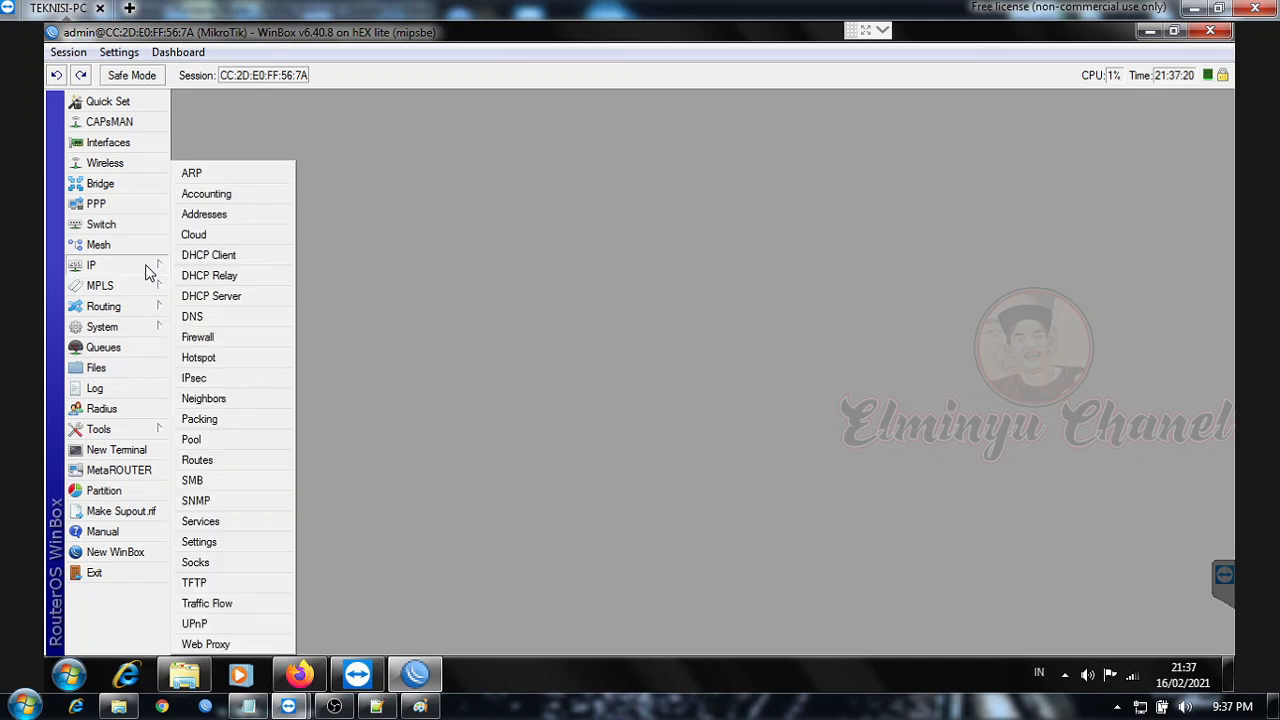
{"action": "left_click", "coordinate": [201, 260]}
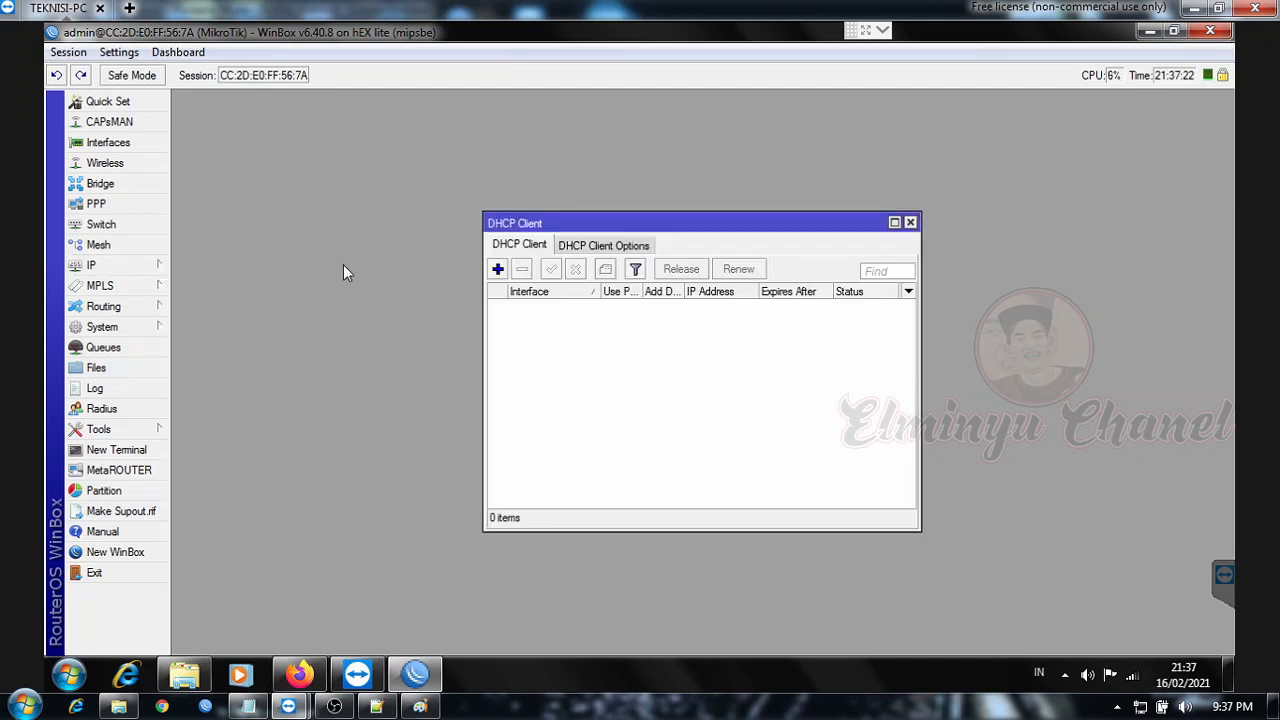
{"action": "left_click", "coordinate": [500, 272]}
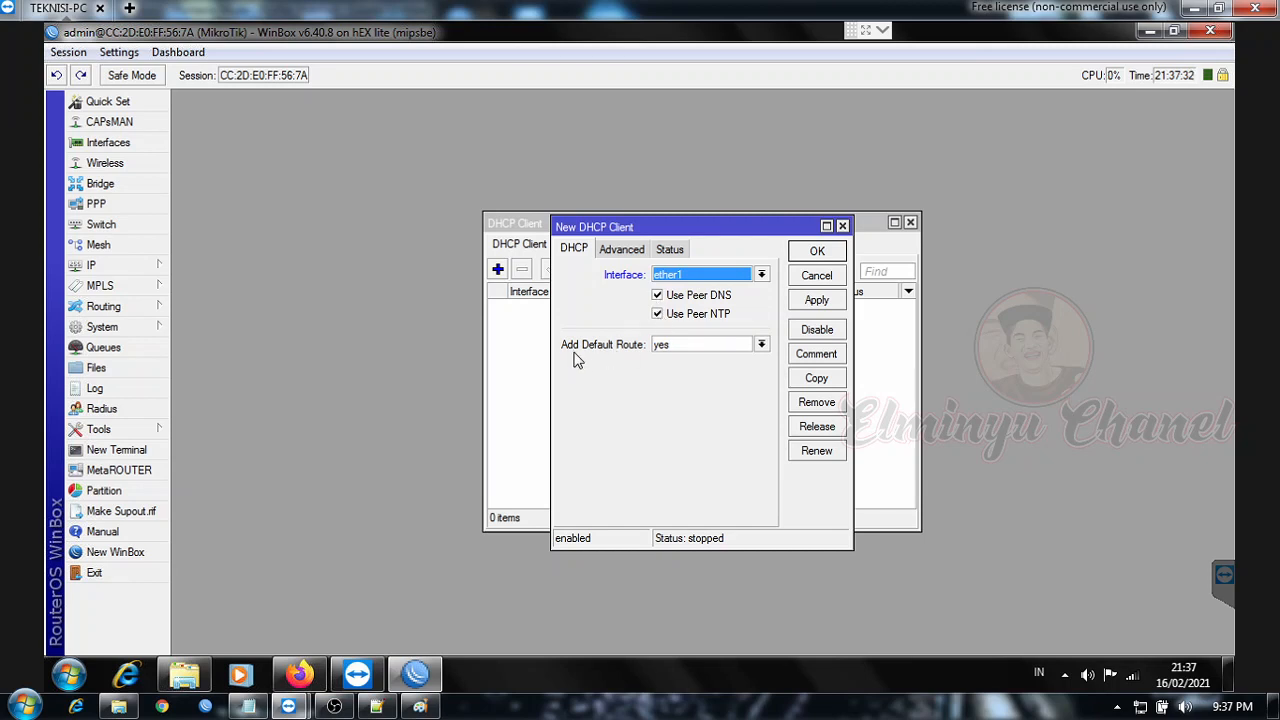
{"action": "left_click", "coordinate": [761, 345]}
{"action": "left_click", "coordinate": [690, 383]}
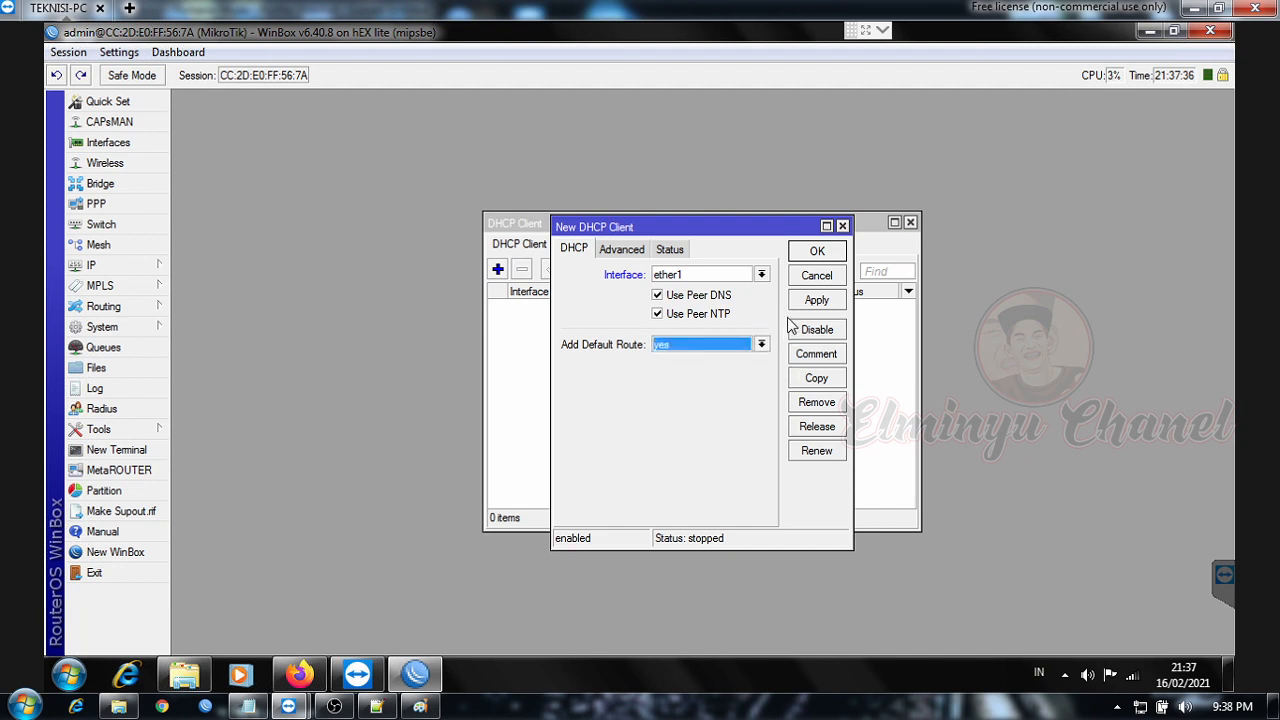
{"action": "left_click", "coordinate": [800, 303]}
{"action": "left_click", "coordinate": [812, 253]}
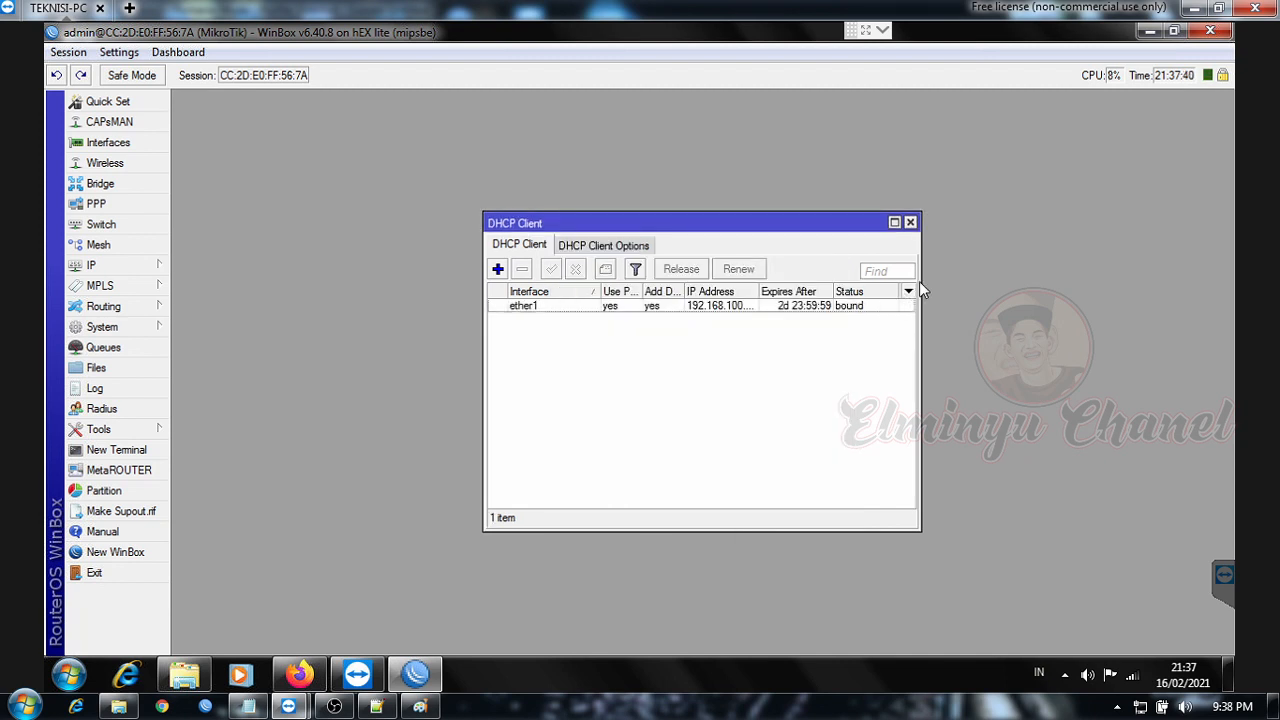
Step: Widen the DHCP Client window and its IP Address column to read the full address of ether1
{"action": "left_click_drag", "start_coordinate": [922, 289], "coordinate": [944, 289]}
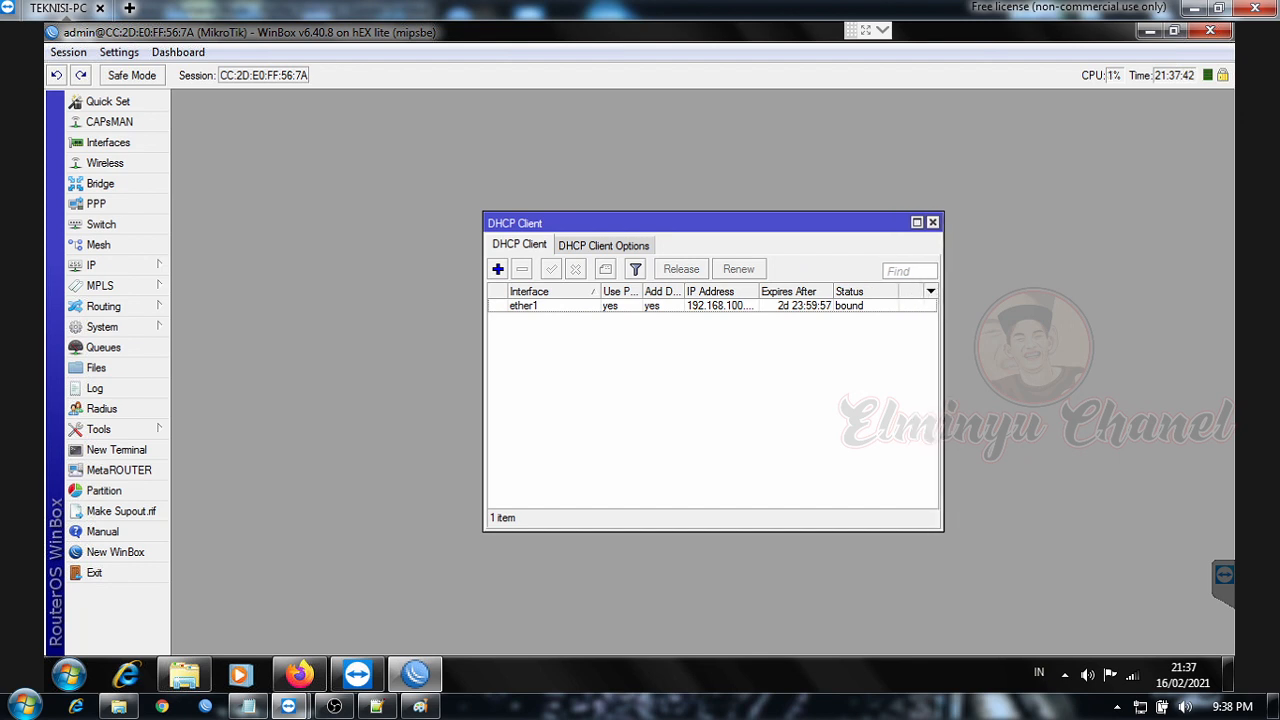
{"action": "left_click_drag", "start_coordinate": [760, 290], "coordinate": [786, 290]}
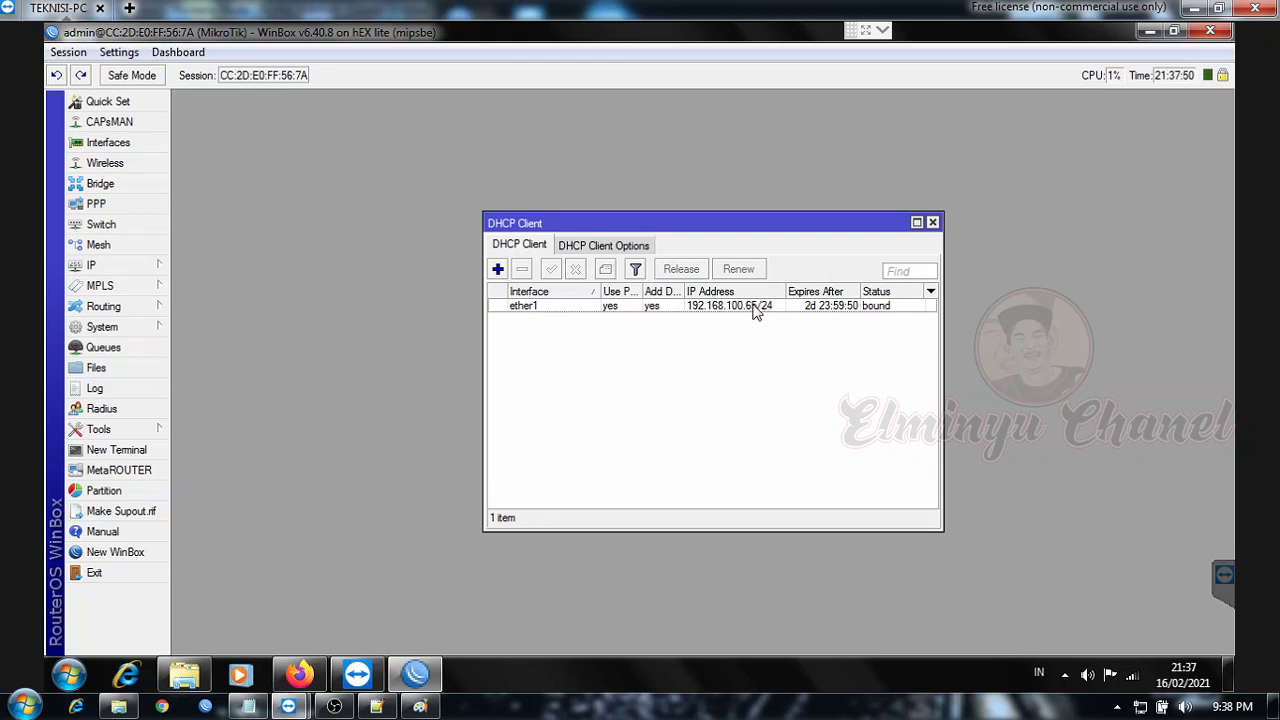
Step: Switch to the Paint diagram and add the text label 192.168.100.10/24 just above the ETH.1 label
{"action": "mouse_move", "coordinate": [756, 315]}
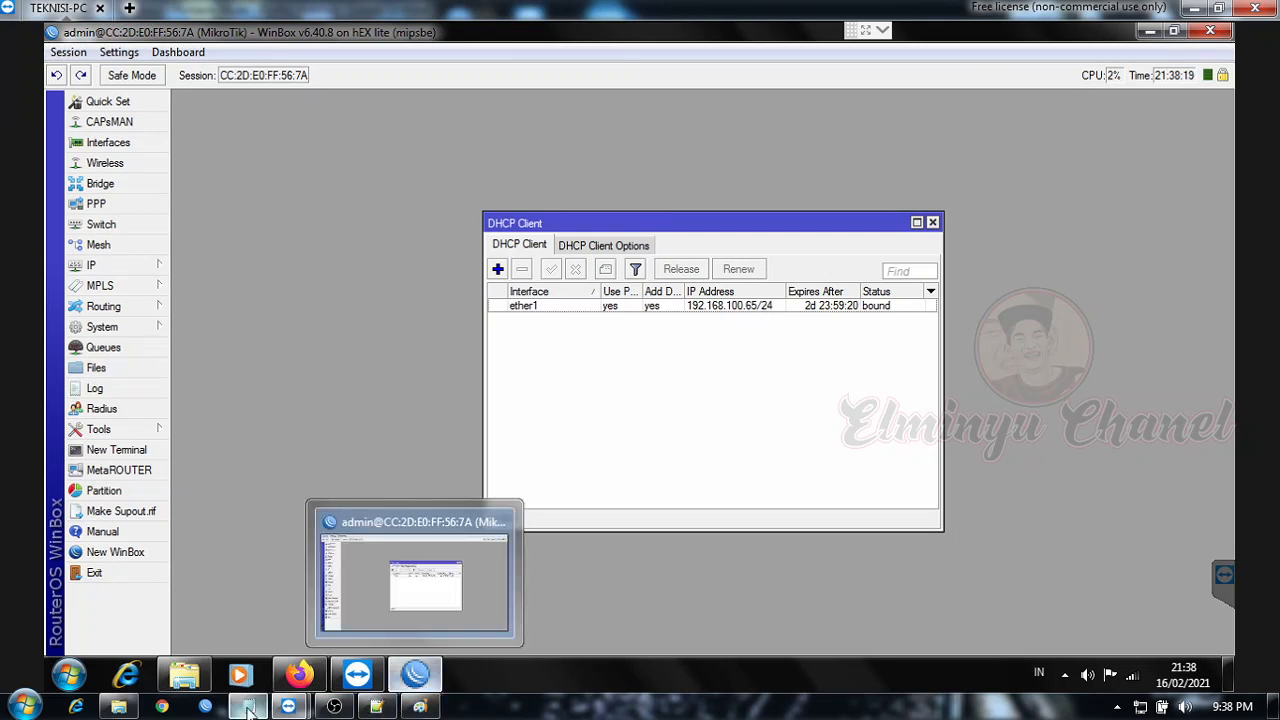
{"action": "left_click", "coordinate": [419, 706]}
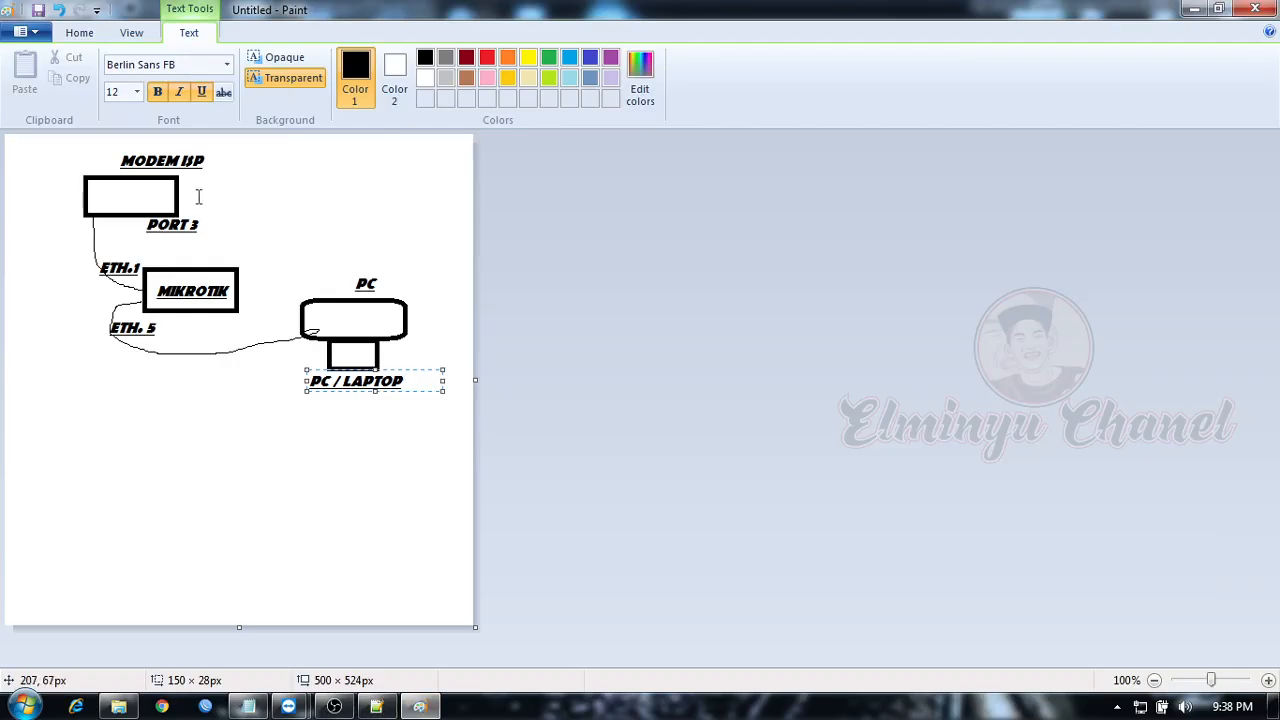
{"action": "left_click", "coordinate": [150, 258]}
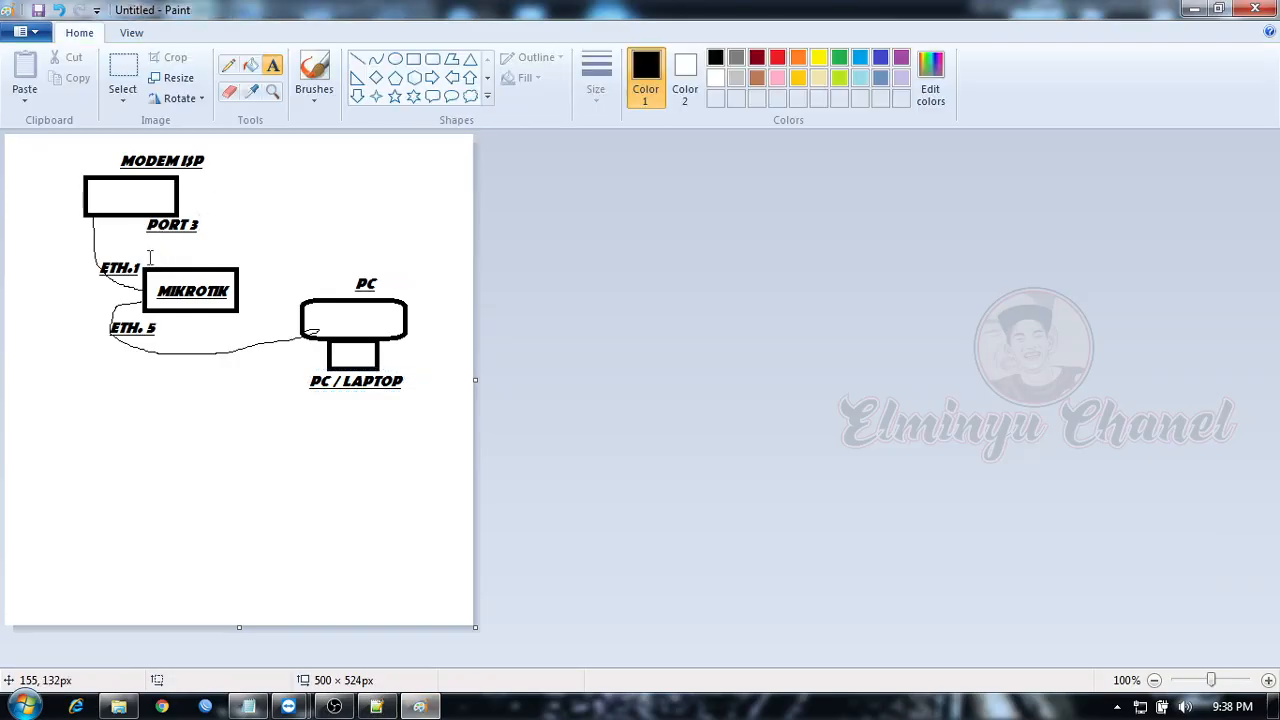
{"action": "left_click", "coordinate": [139, 244]}
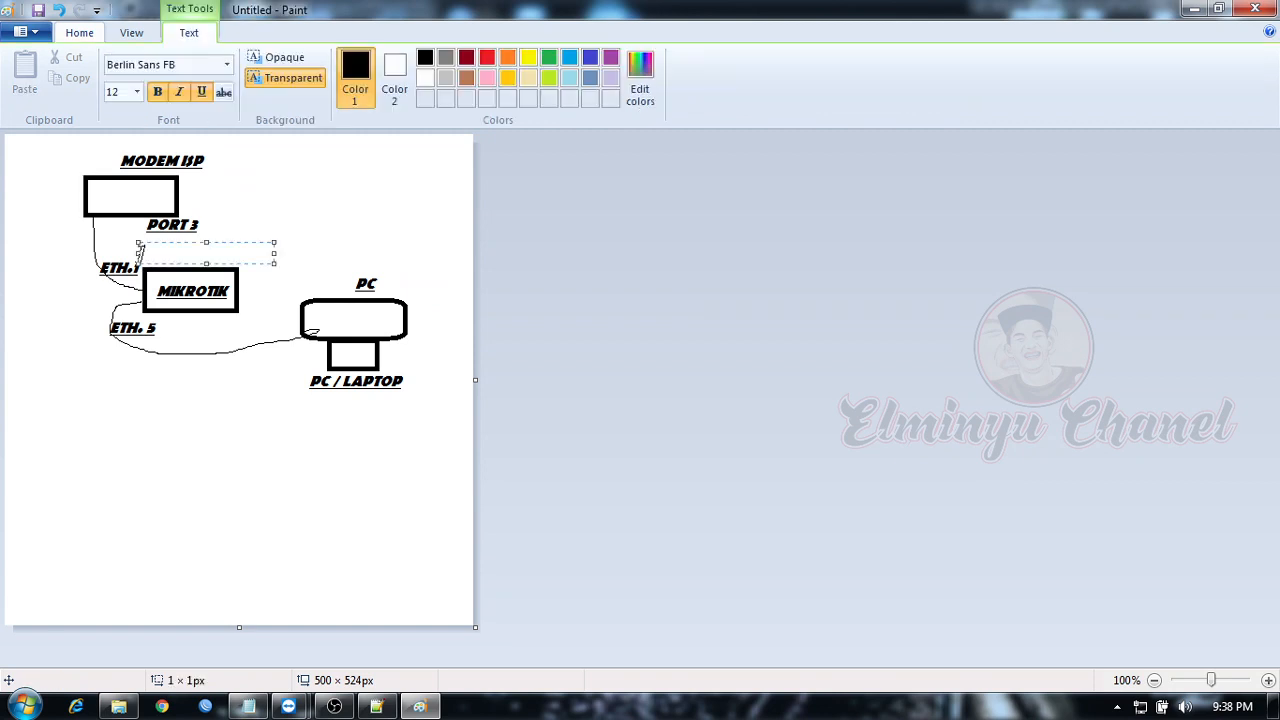
{"action": "type", "text": "192.1"}
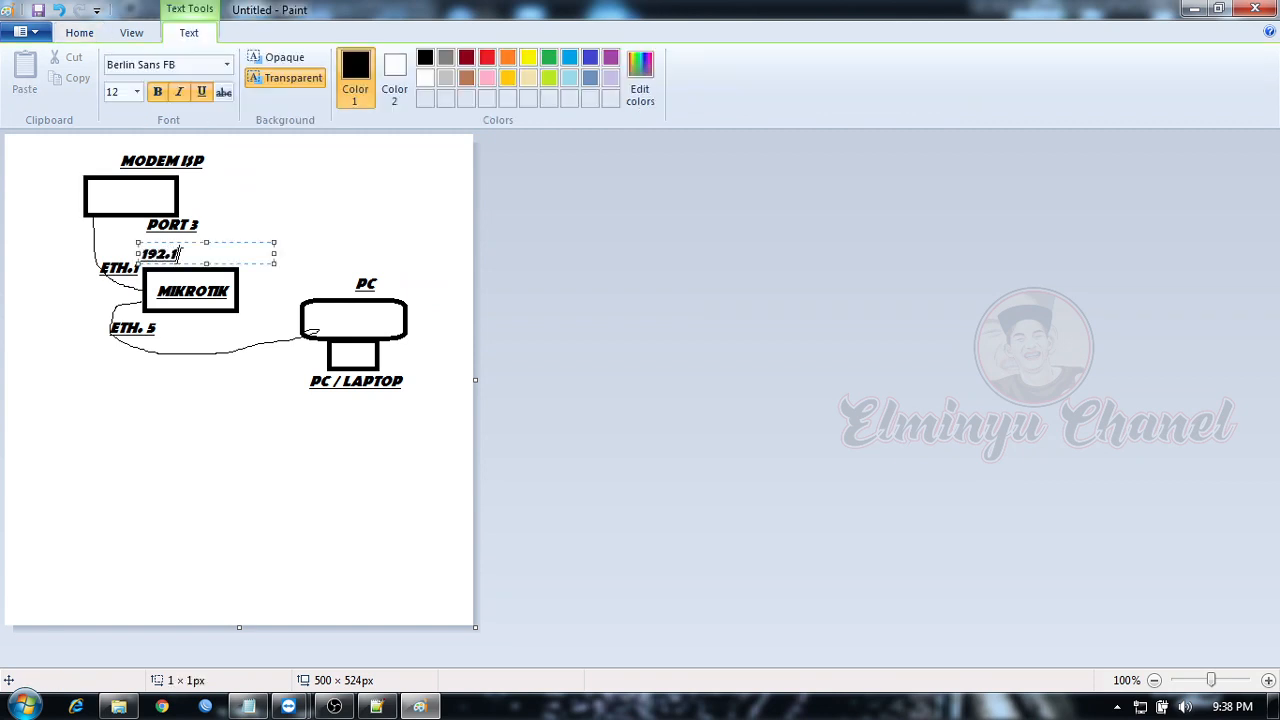
{"action": "type", "text": "68.100.10"}
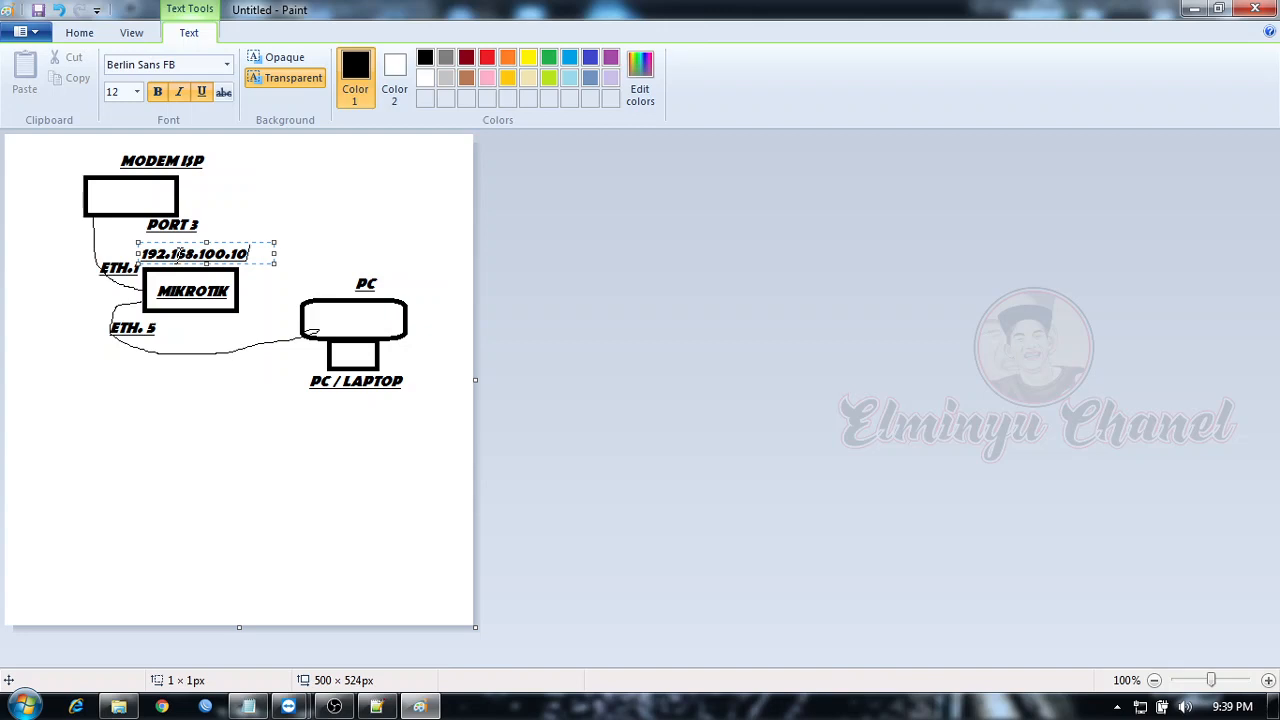
{"action": "type", "text": "/24"}
{"action": "left_click_drag", "start_coordinate": [265, 243], "coordinate": [164, 241]}
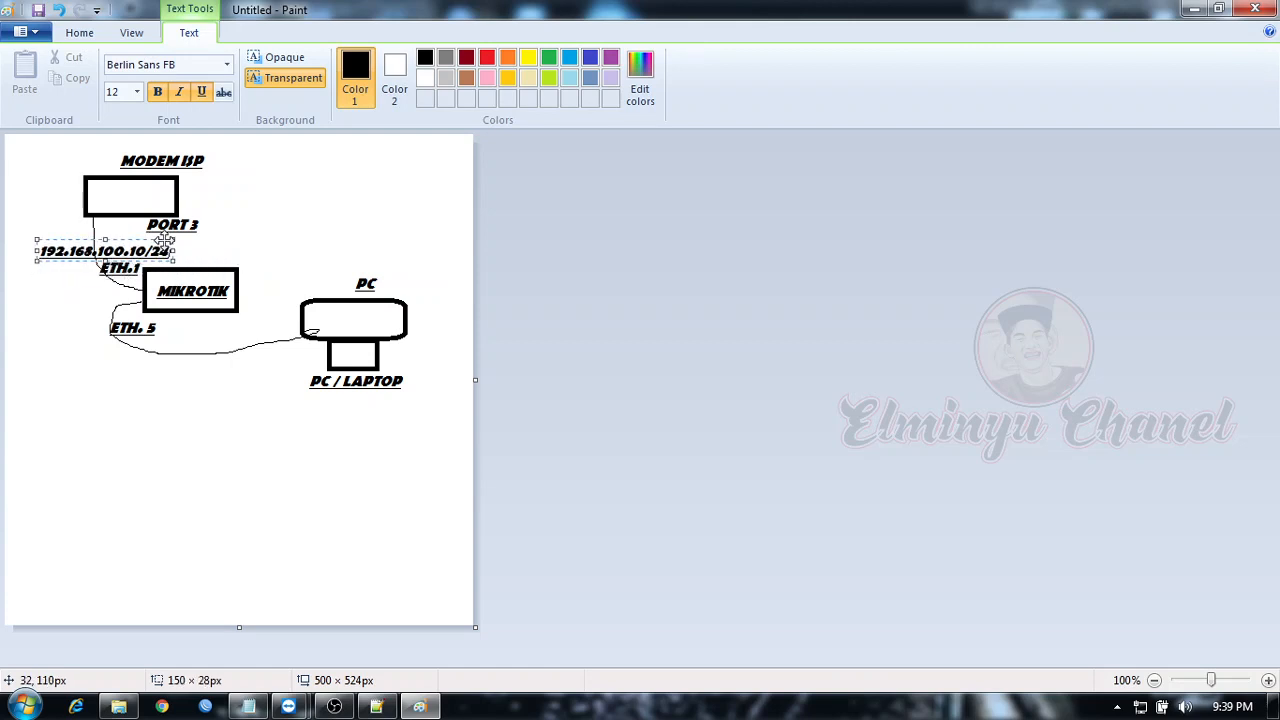
{"action": "left_click", "coordinate": [266, 229]}
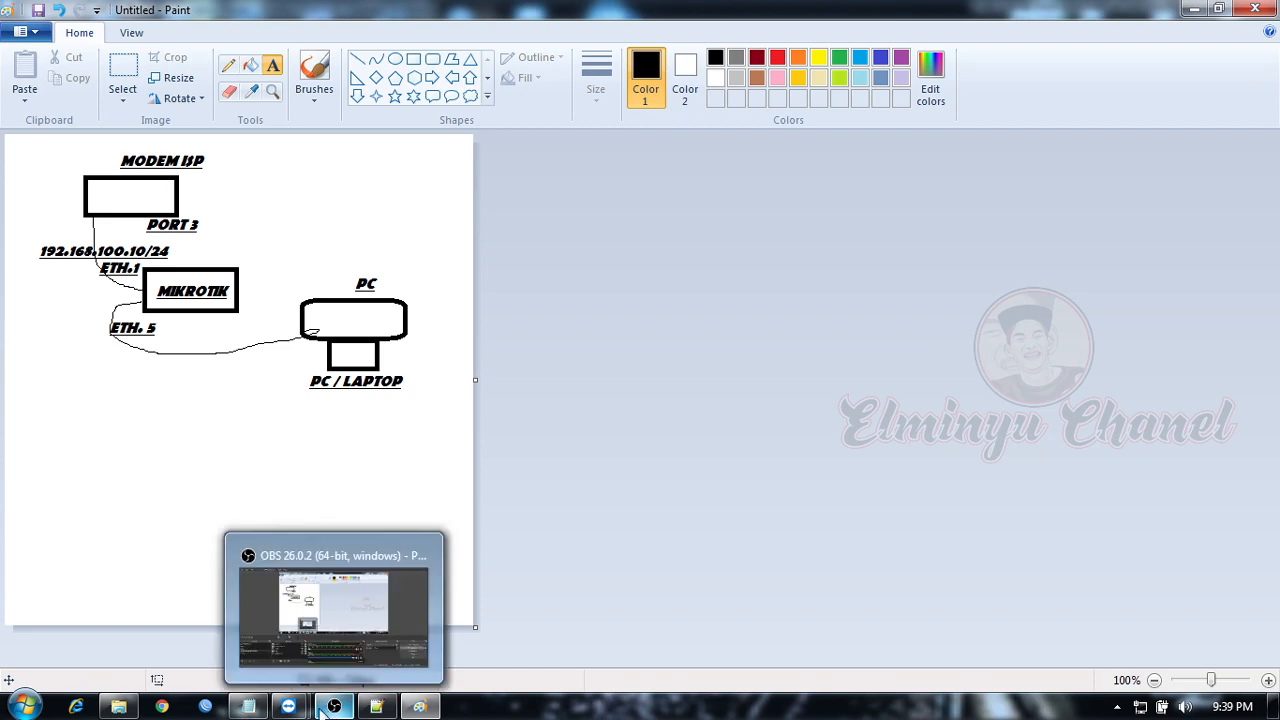
Step: Switch back to the remote WinBox session in TeamViewer, remove the ether1 DHCP client and close the DHCP Client window
{"action": "mouse_move", "coordinate": [303, 710]}
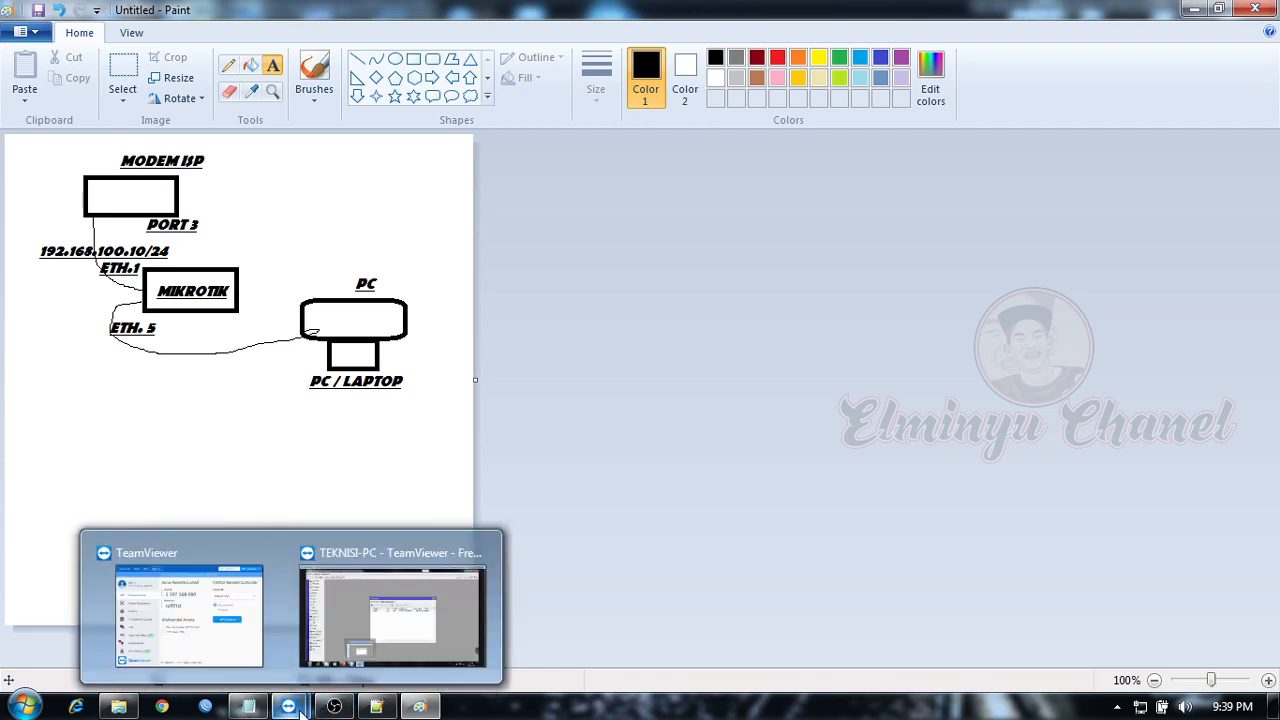
{"action": "left_click", "coordinate": [388, 640]}
{"action": "left_click", "coordinate": [597, 308]}
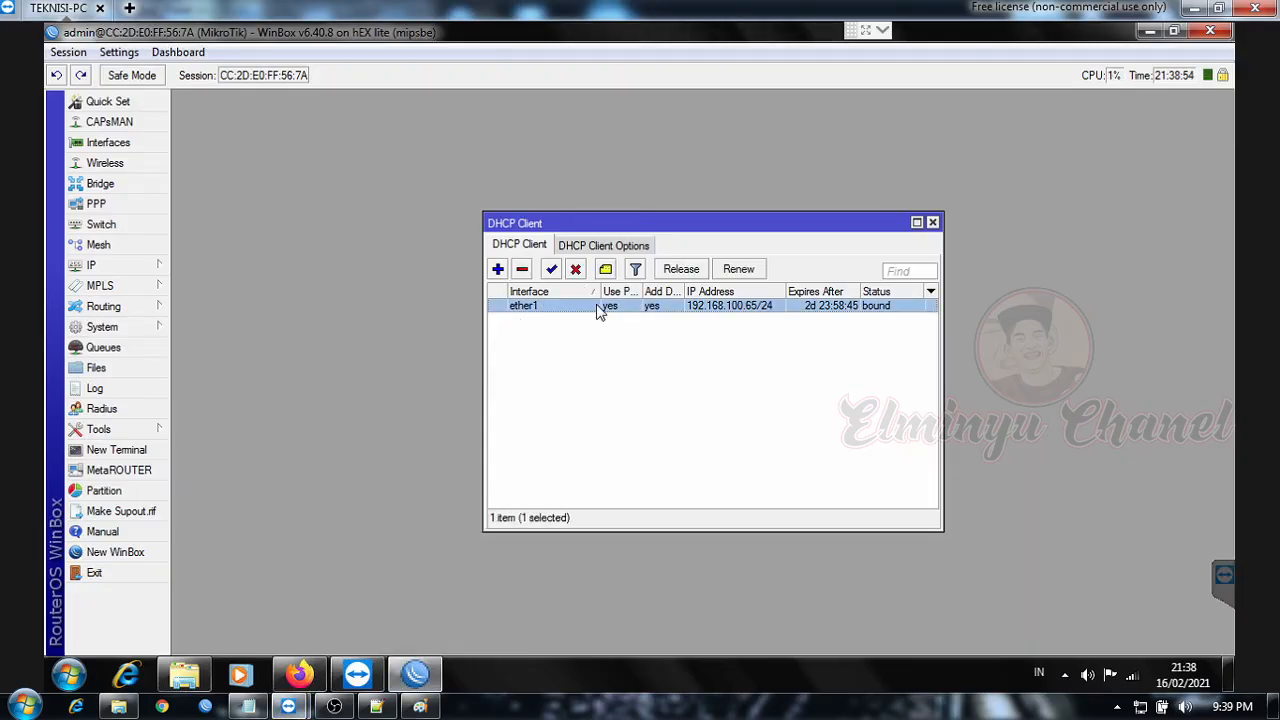
{"action": "left_click", "coordinate": [522, 270]}
{"action": "left_click", "coordinate": [932, 222]}
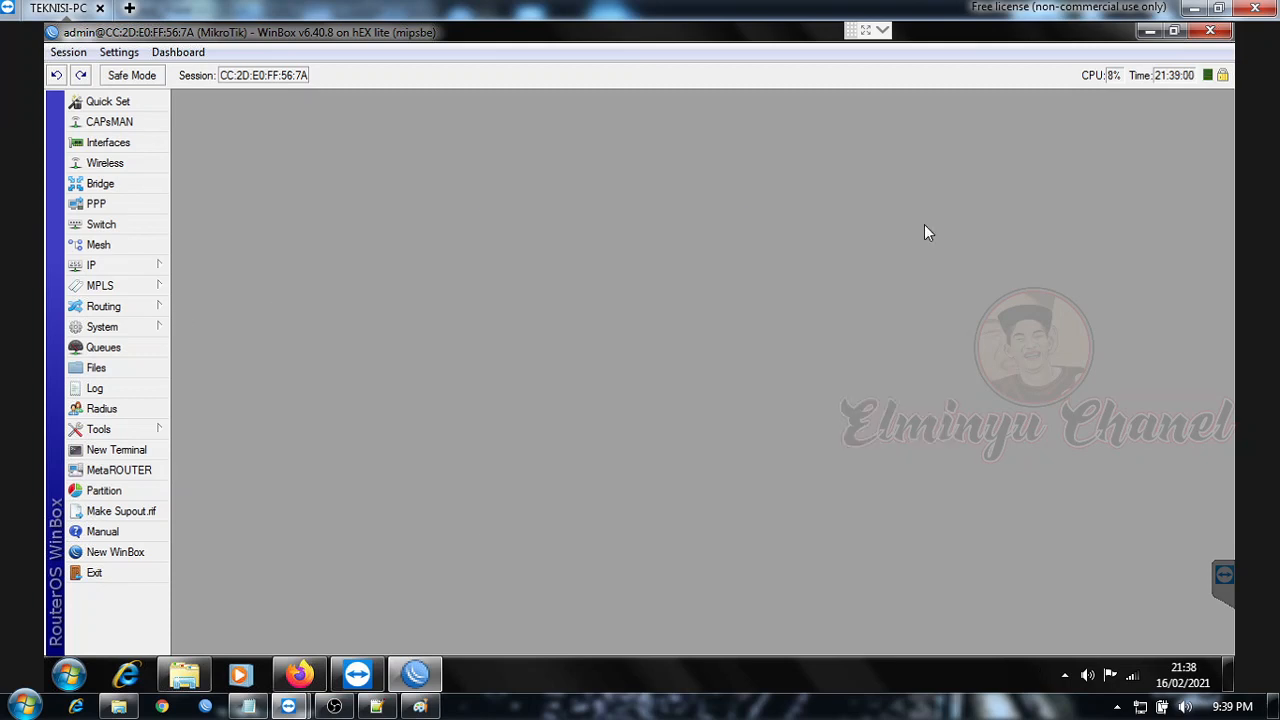
Step: Start a new entry in the IP address list with address 192.168.100.10/24 and widen its window to show the full address
{"action": "left_click", "coordinate": [148, 265]}
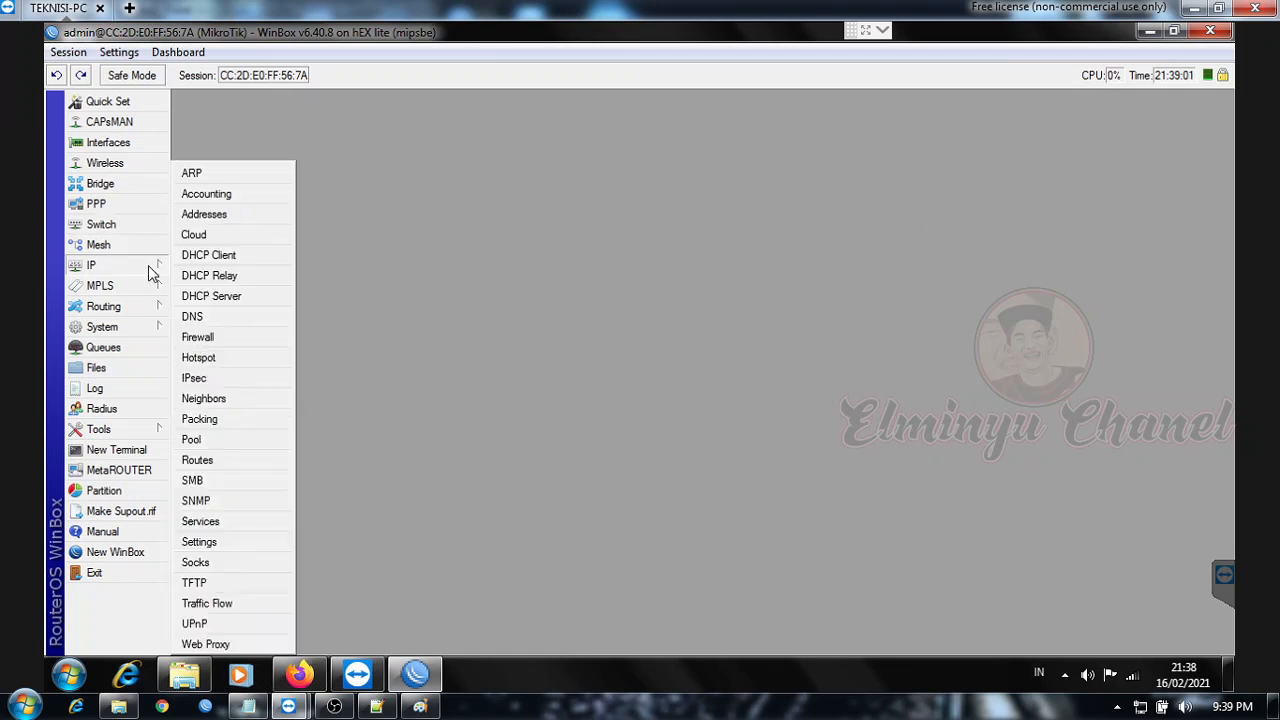
{"action": "left_click", "coordinate": [204, 215]}
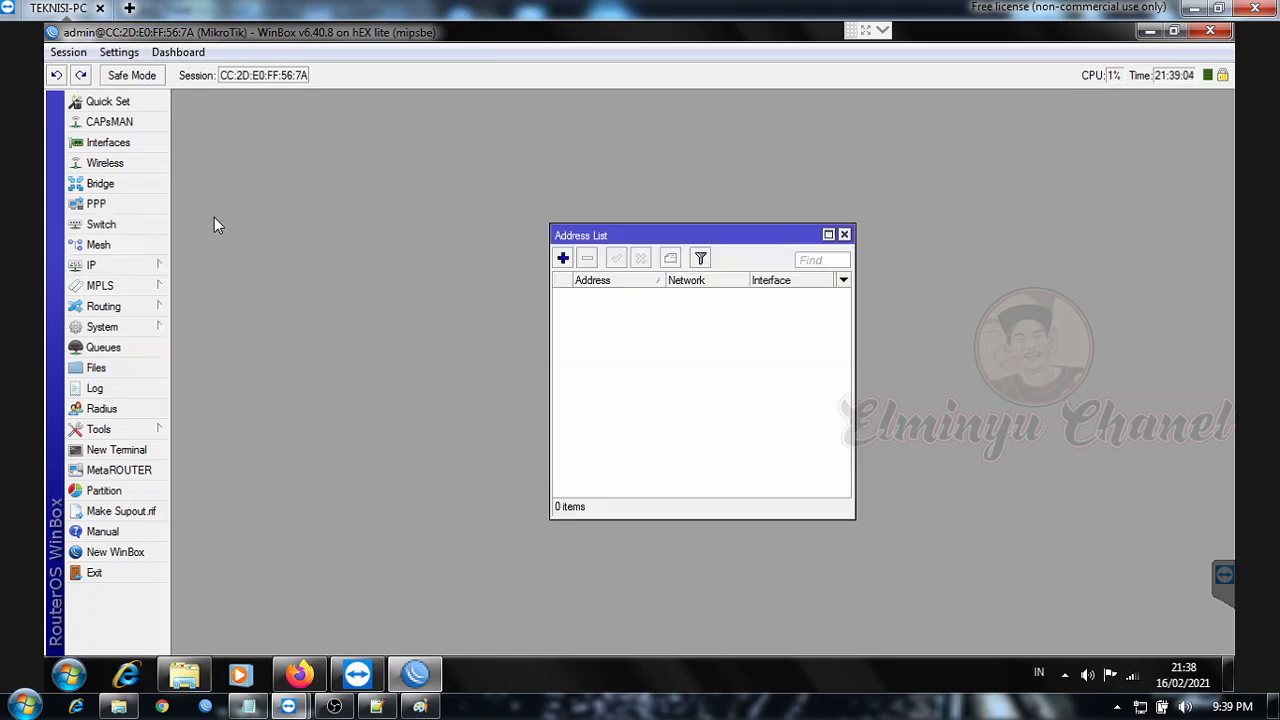
{"action": "left_click", "coordinate": [563, 259]}
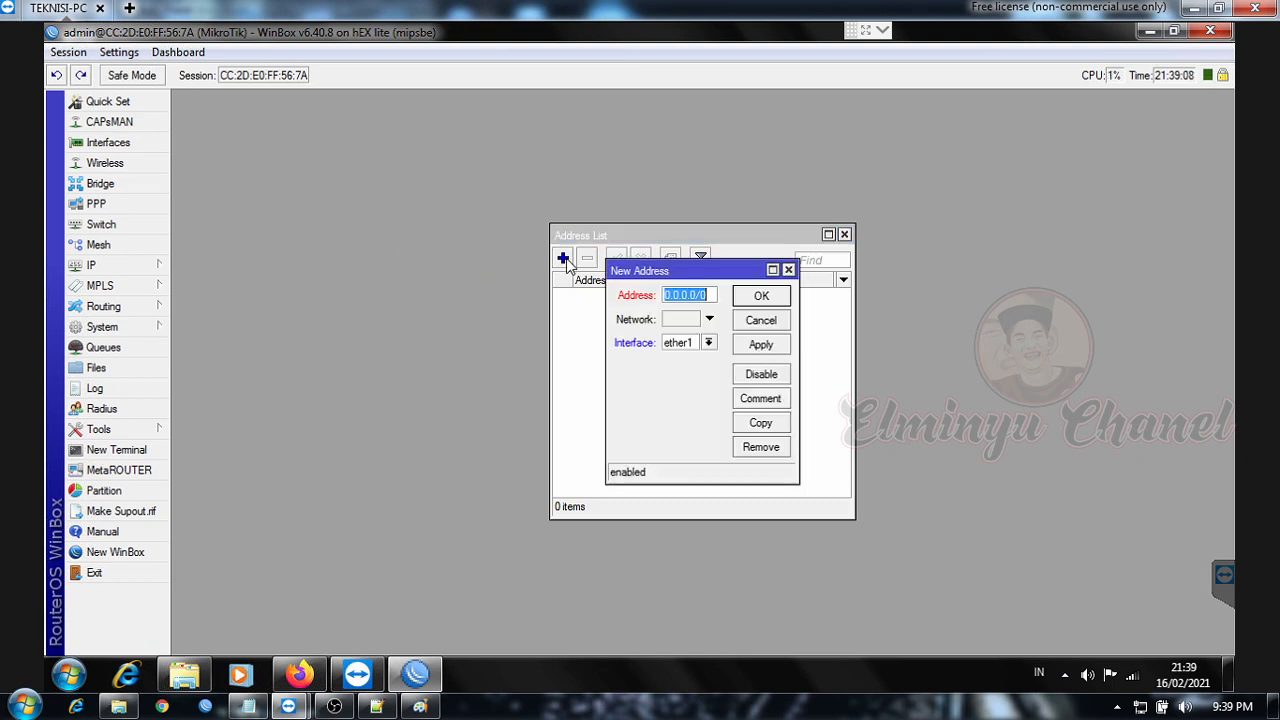
{"action": "left_click_drag", "start_coordinate": [728, 268], "coordinate": [450, 218]}
{"action": "type", "text": "192"}
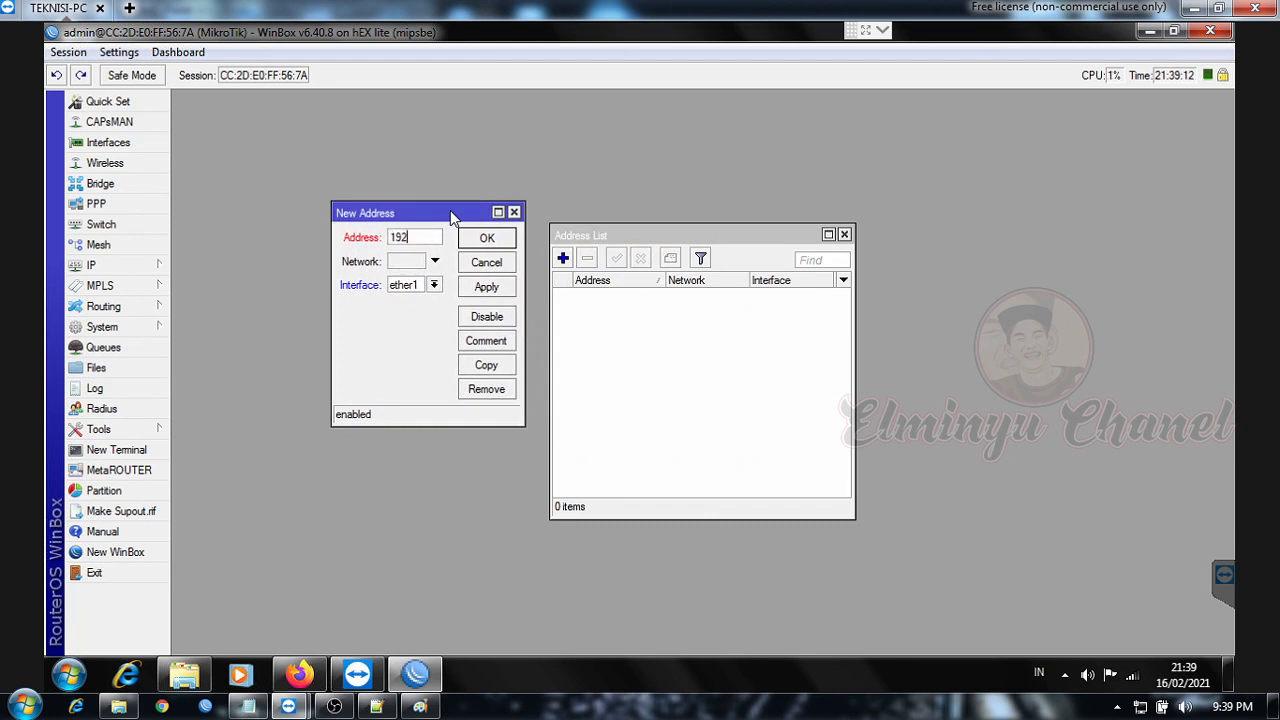
{"action": "type", "text": ".168.100."}
{"action": "type", "text": "100.10"}
{"action": "type", "text": "/24"}
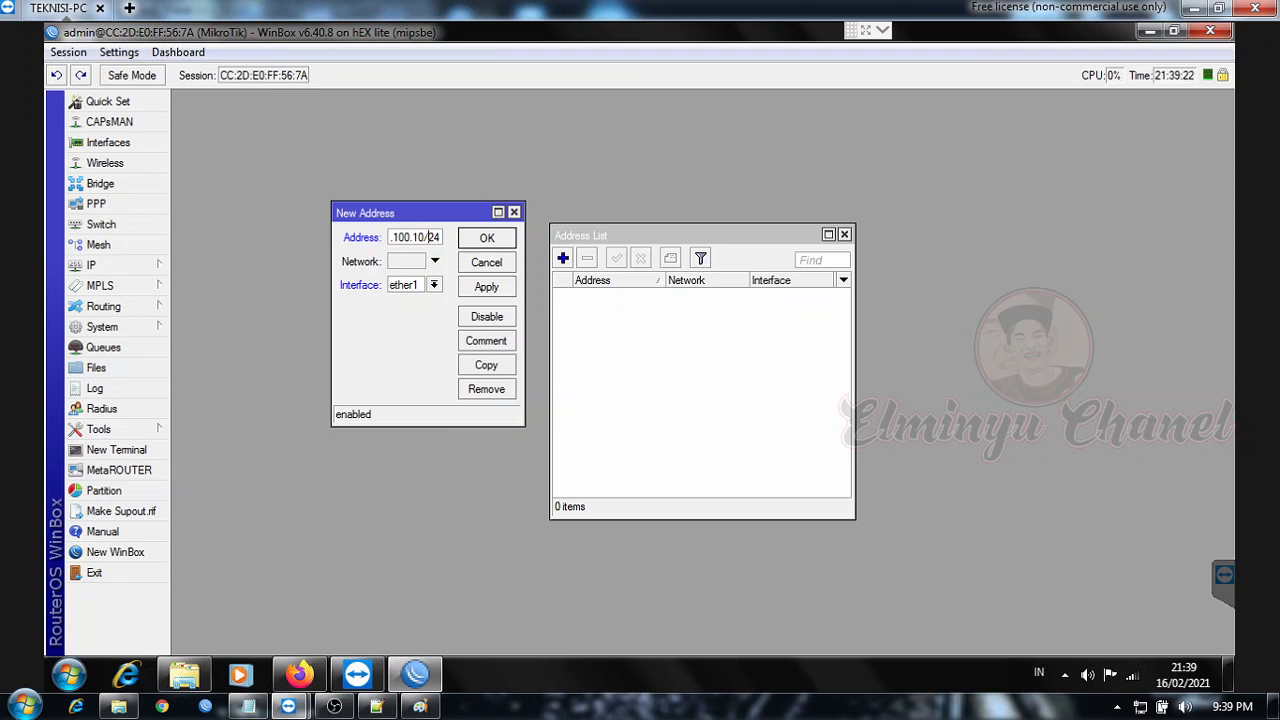
{"action": "left_click", "coordinate": [499, 213]}
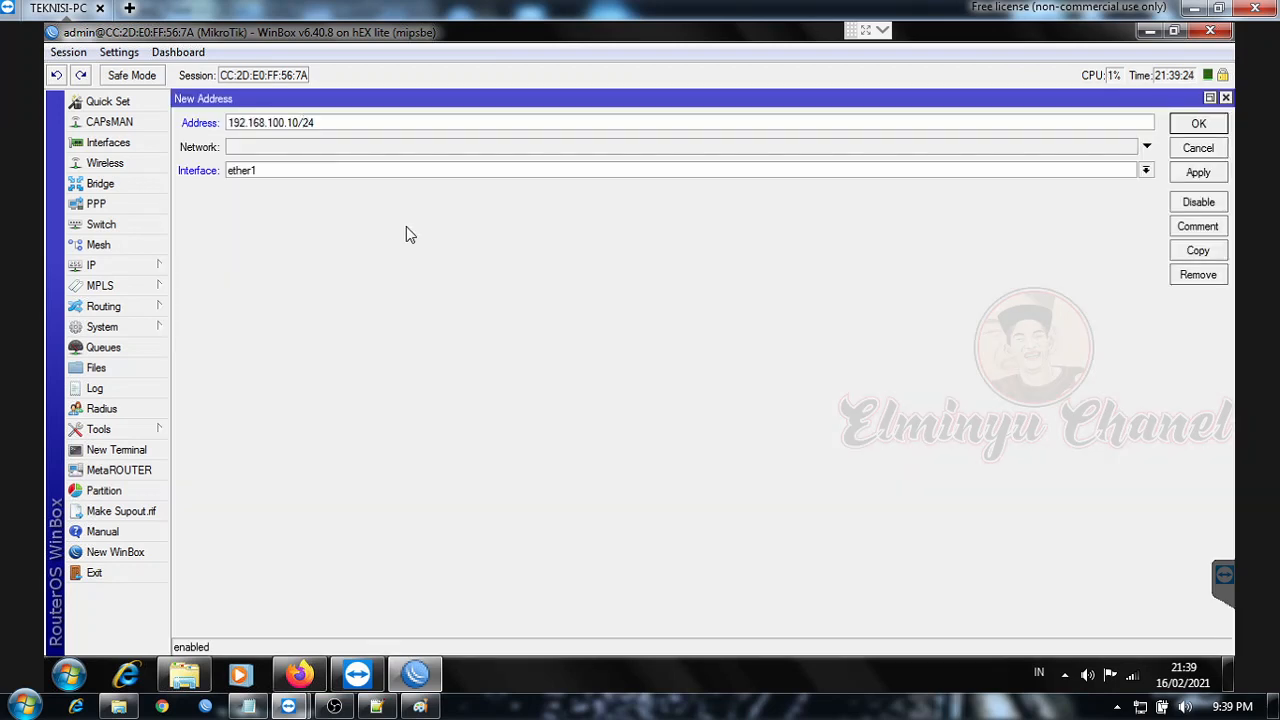
{"action": "left_click", "coordinate": [1210, 97]}
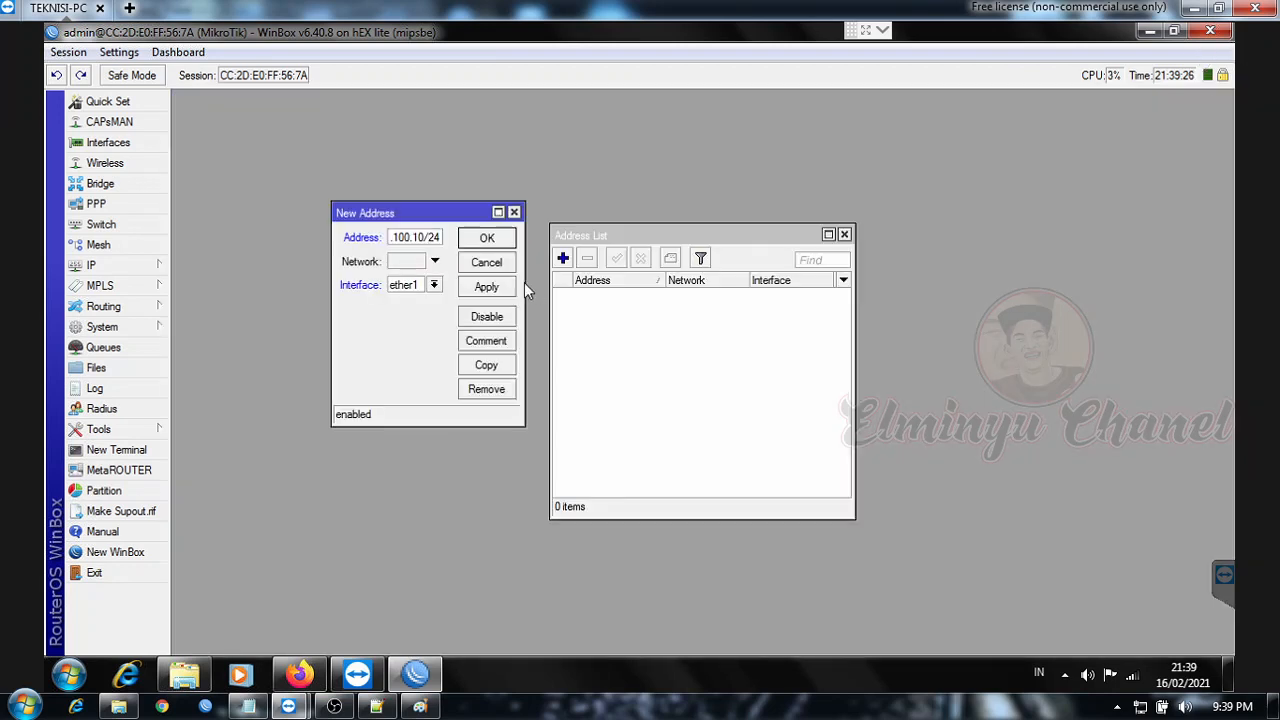
{"action": "left_click_drag", "start_coordinate": [525, 269], "coordinate": [664, 269]}
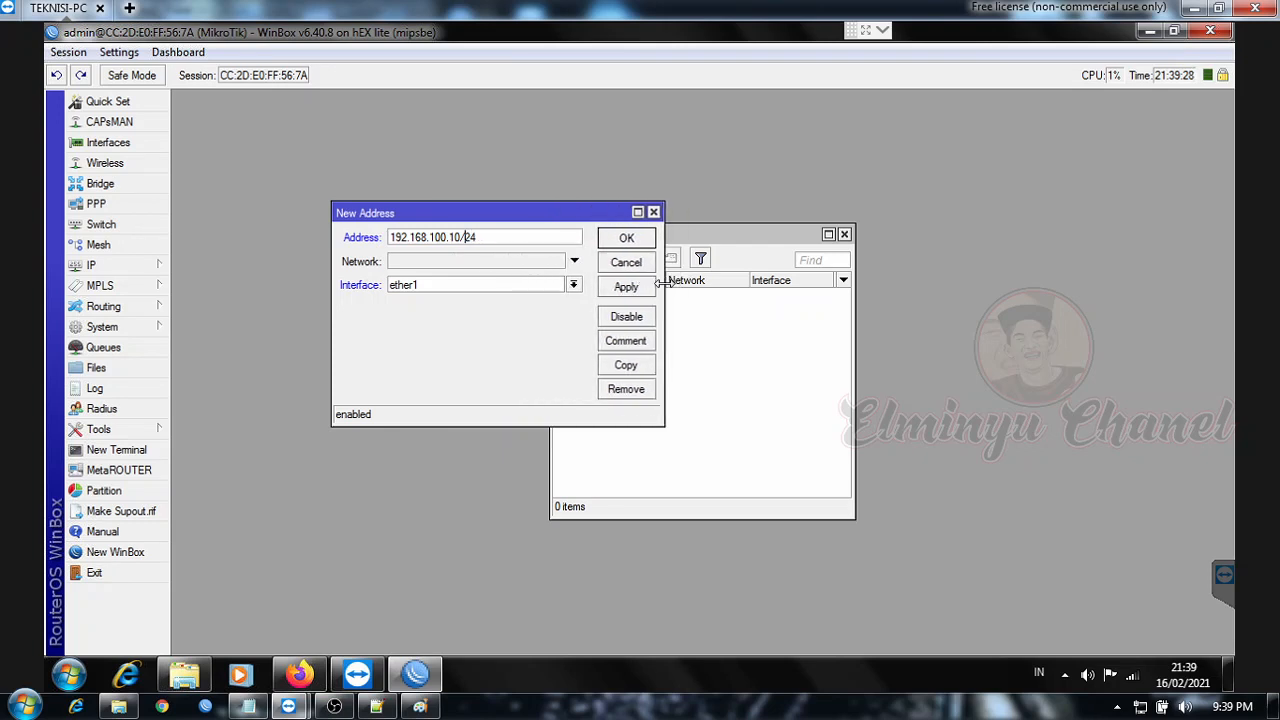
Step: Assign the new address to interface ether1, save it, and widen the list's Address column
{"action": "left_click", "coordinate": [574, 287]}
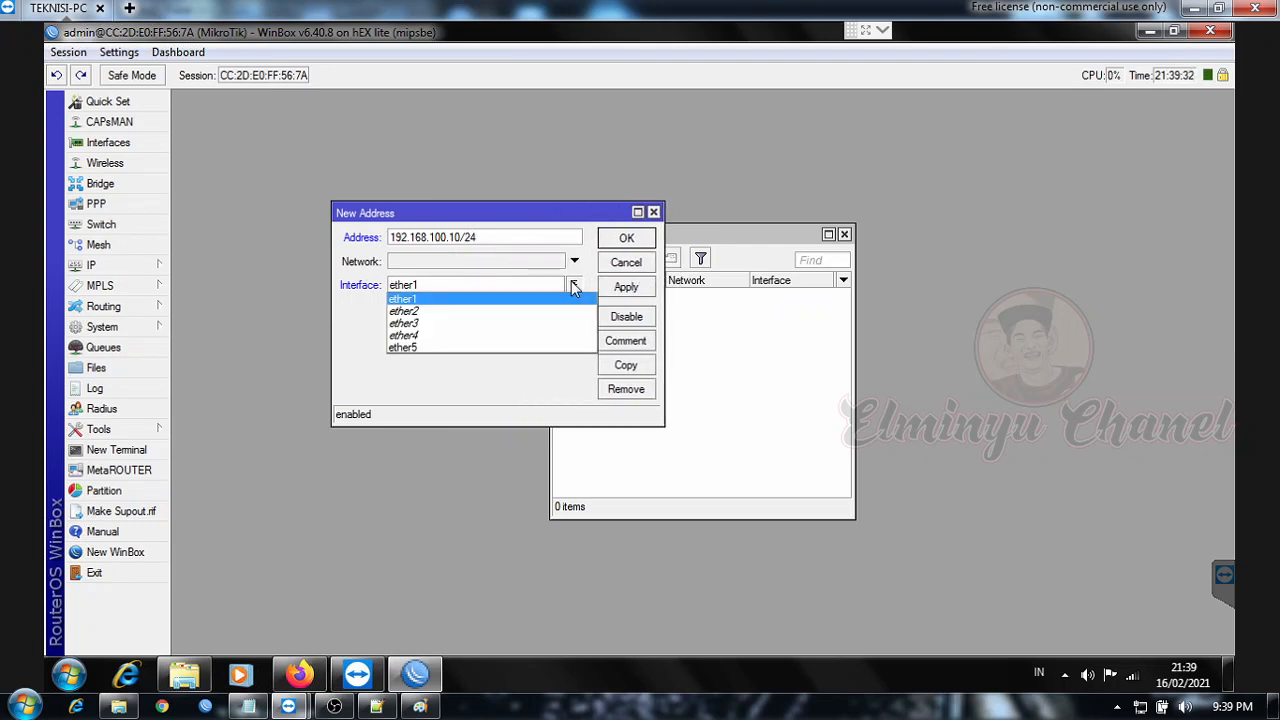
{"action": "left_click", "coordinate": [475, 306]}
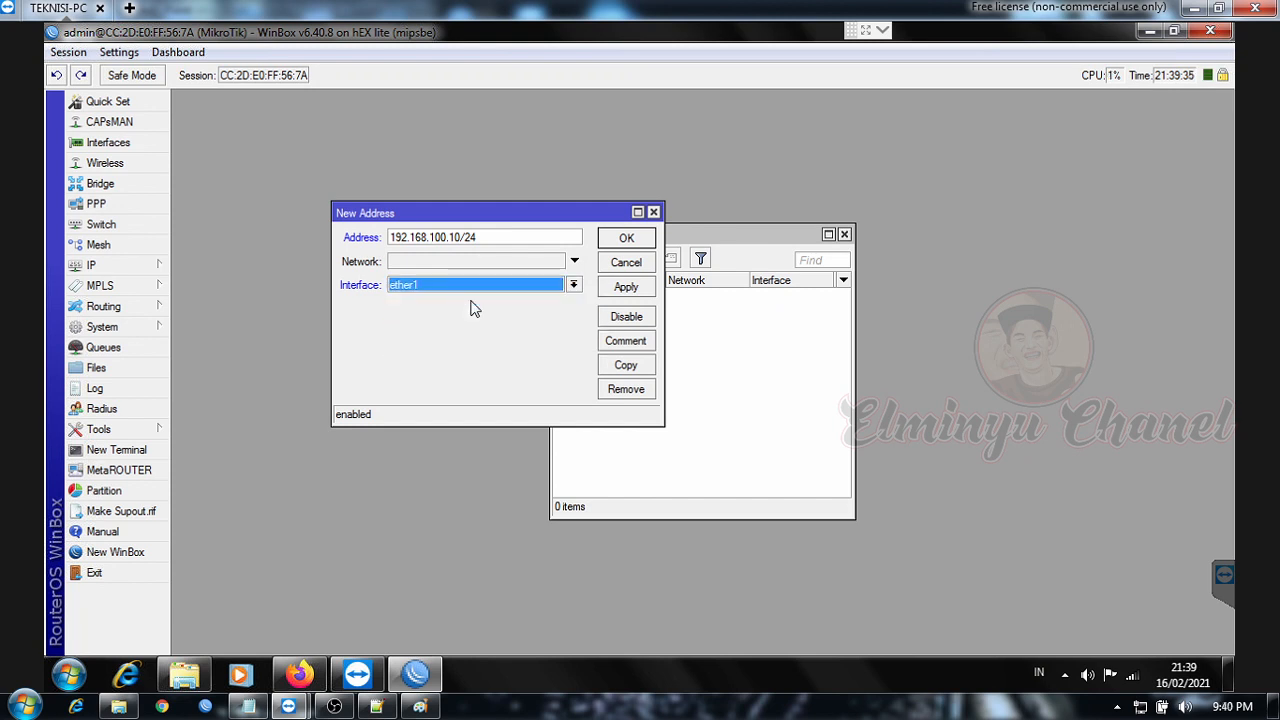
{"action": "left_click", "coordinate": [624, 290]}
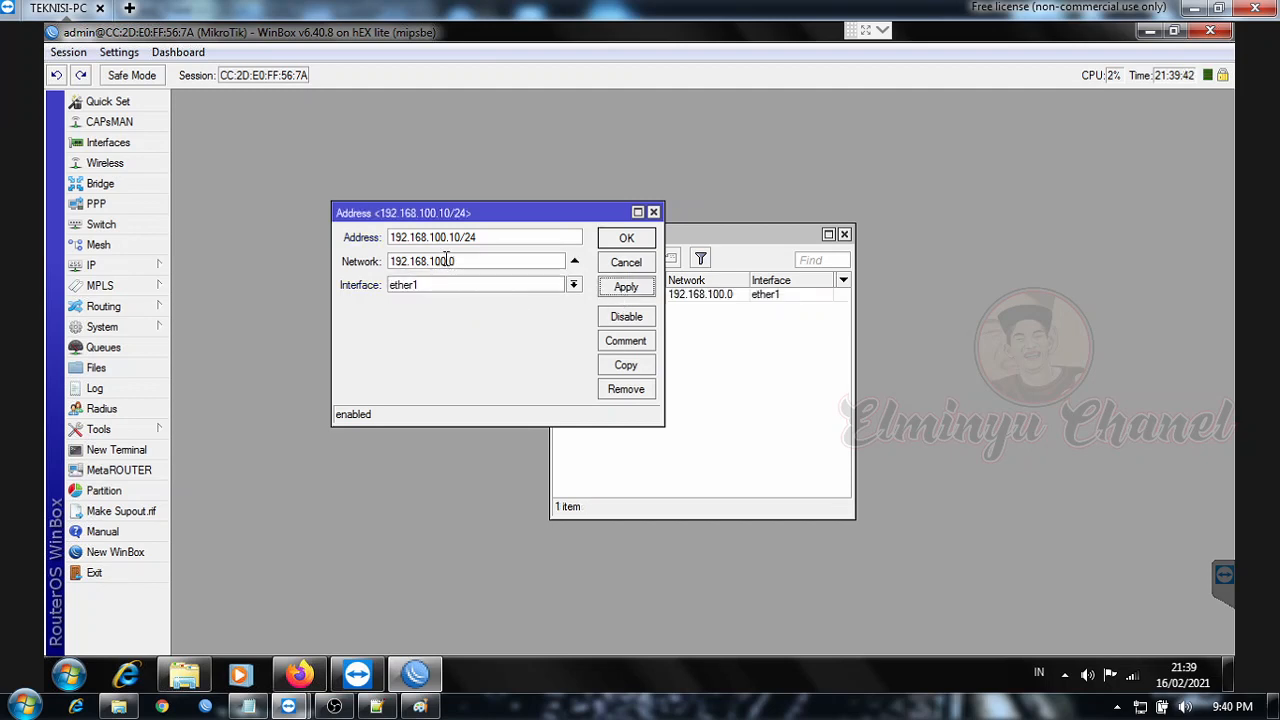
{"action": "left_click", "coordinate": [622, 242]}
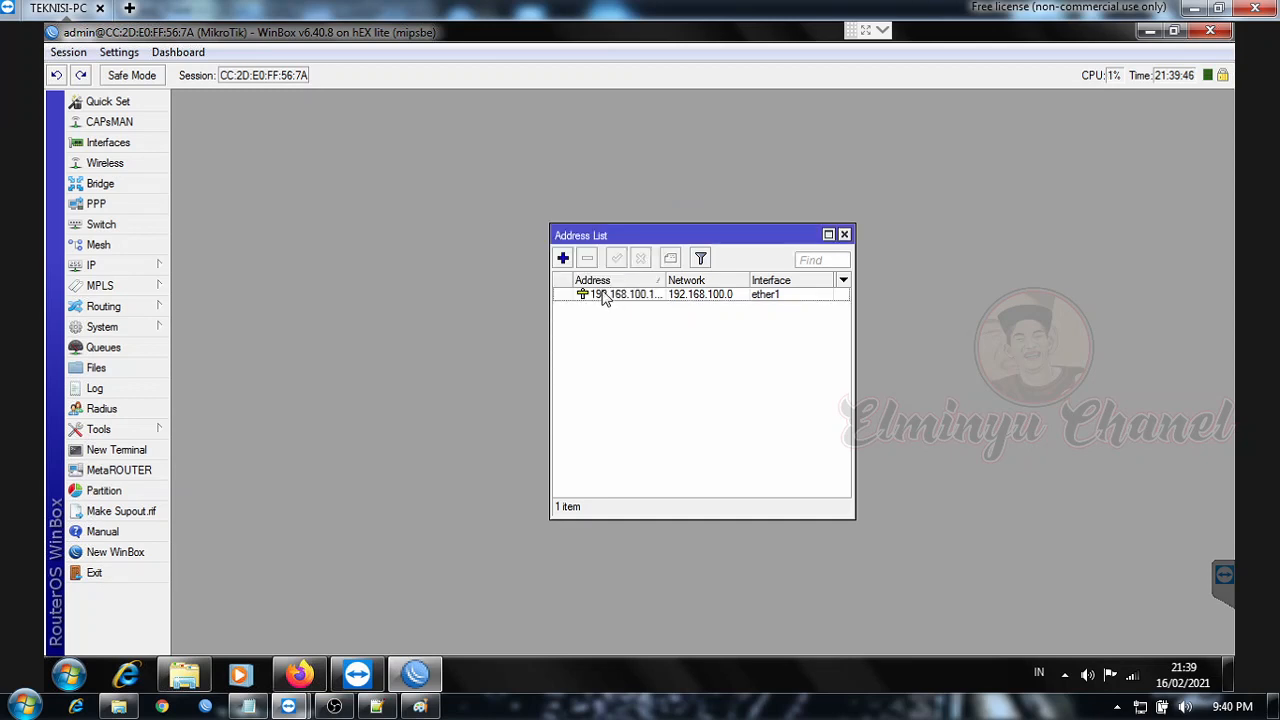
{"action": "left_click", "coordinate": [604, 299]}
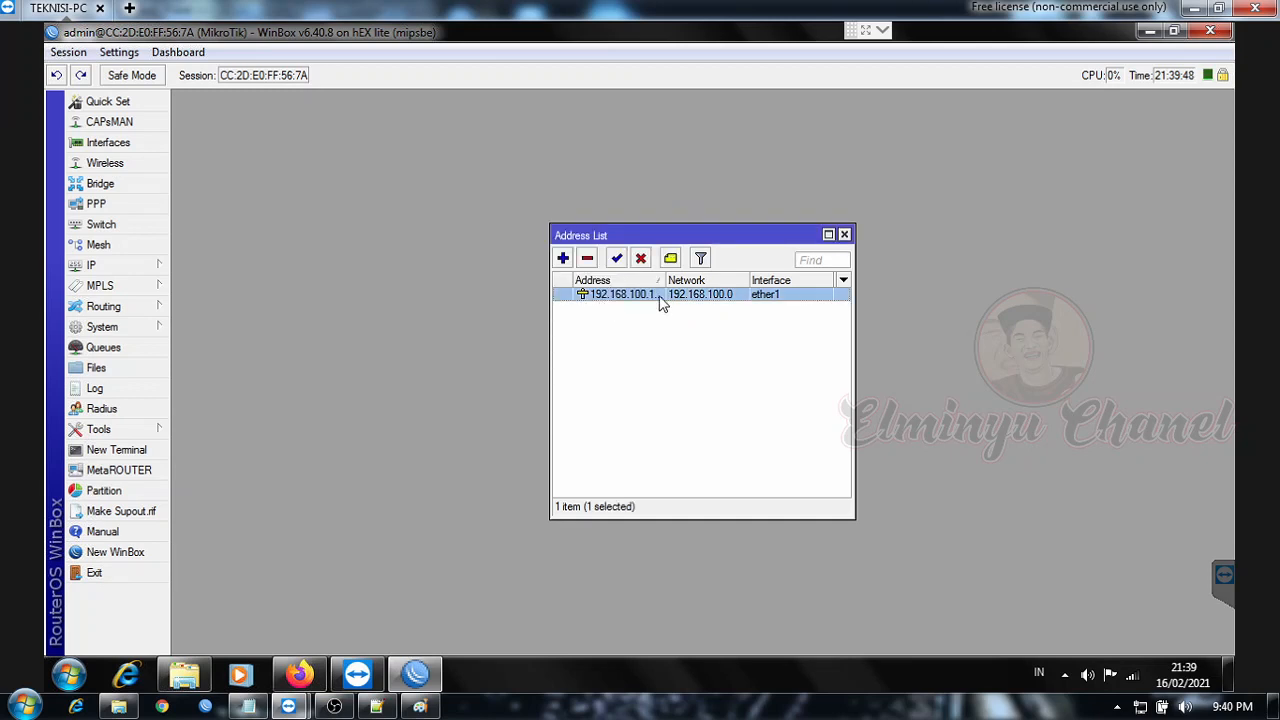
{"action": "left_click_drag", "start_coordinate": [663, 282], "coordinate": [686, 281]}
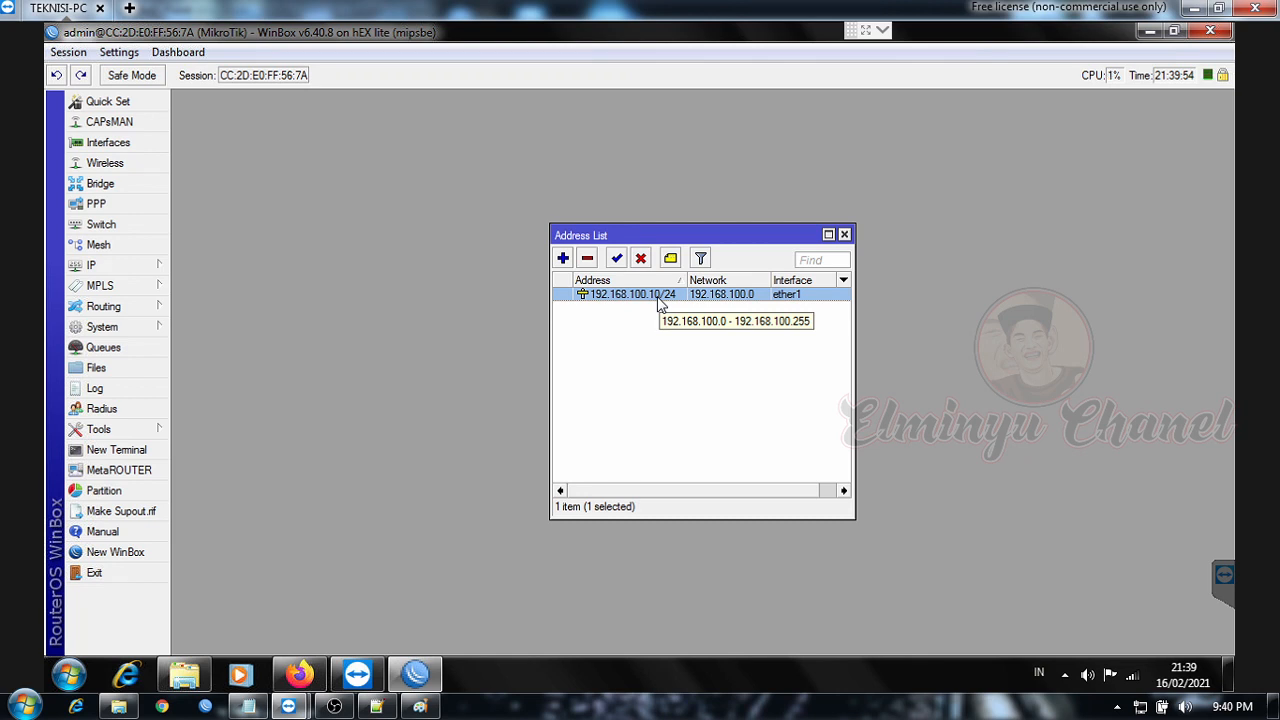
Step: Open the router's DNS settings and close the Address List window
{"action": "left_click", "coordinate": [126, 273]}
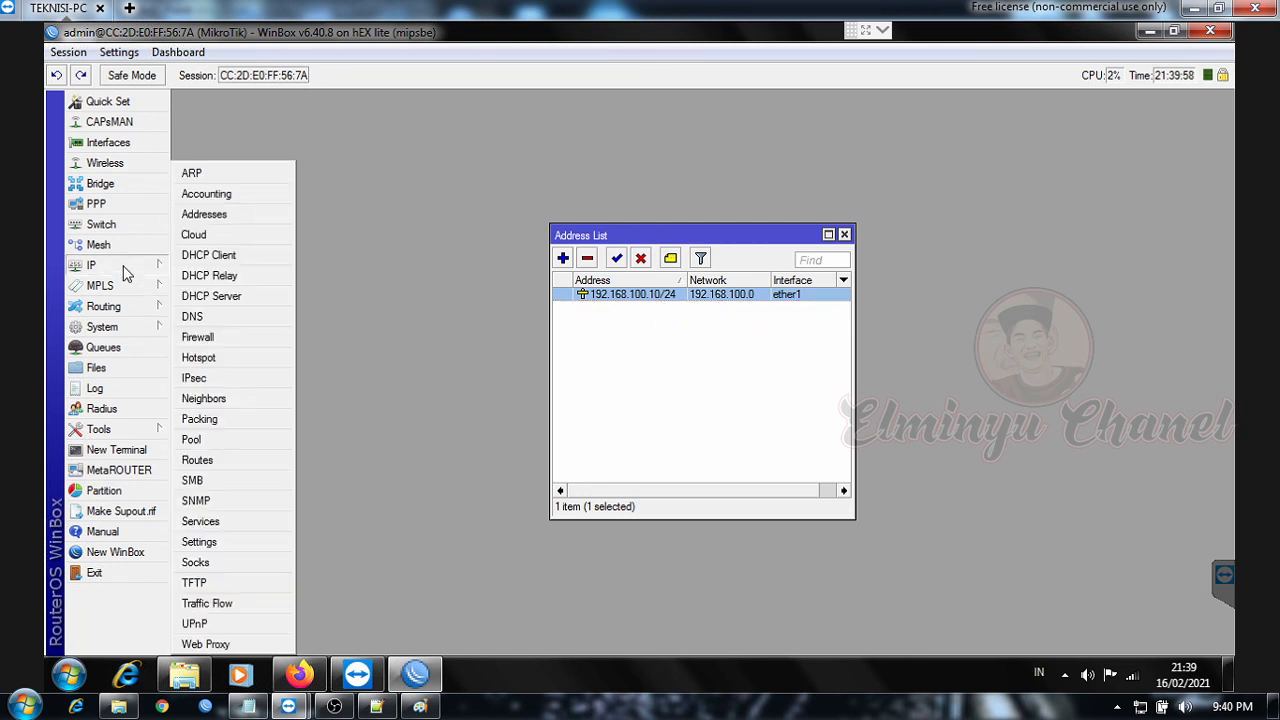
{"action": "left_click", "coordinate": [200, 320]}
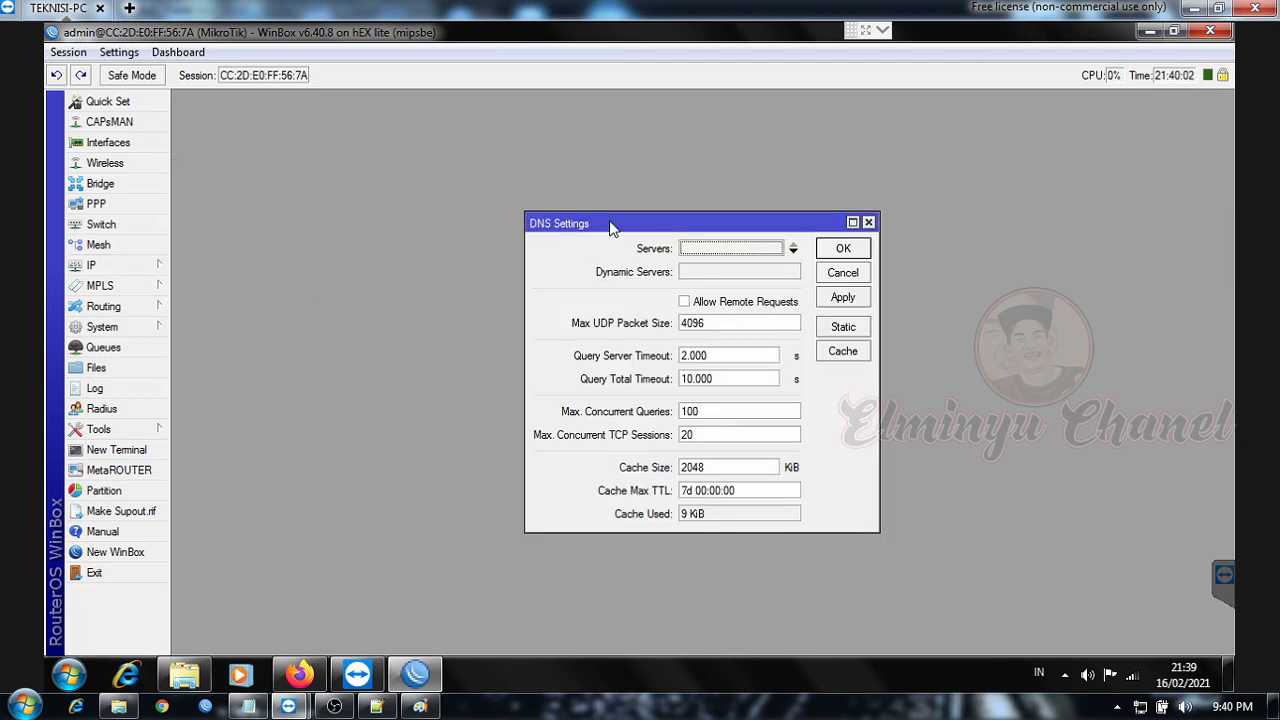
{"action": "left_click_drag", "start_coordinate": [609, 221], "coordinate": [291, 160]}
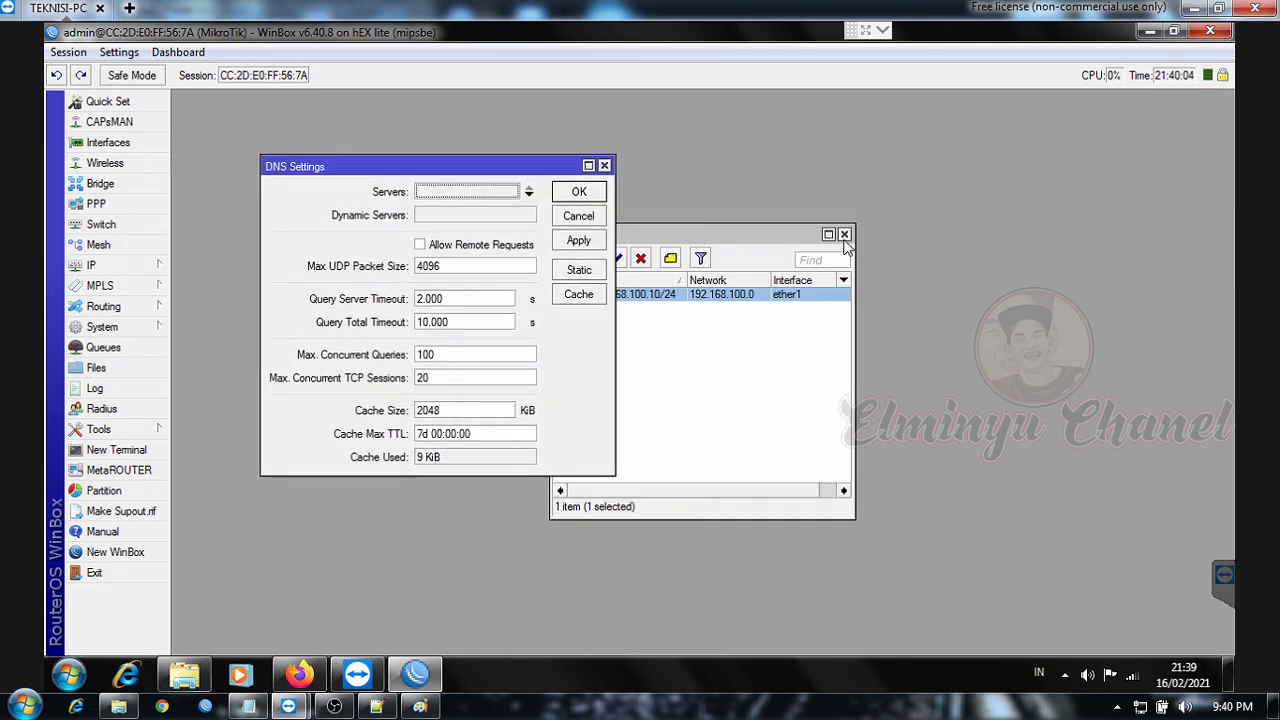
{"action": "left_click", "coordinate": [845, 240]}
{"action": "left_click", "coordinate": [844, 236]}
Step: Set the DNS servers to 8.8.8.8 and 8.8.4.4, allow remote requests, and save the DNS settings
{"action": "left_click", "coordinate": [490, 190]}
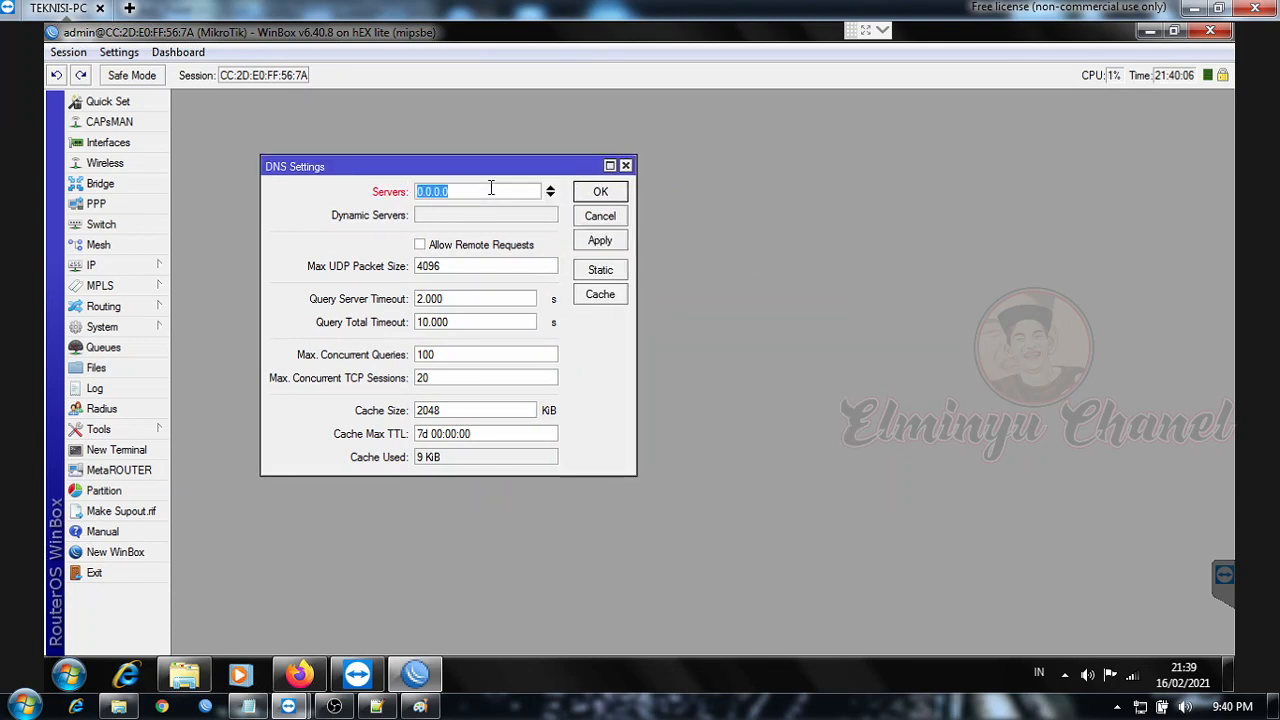
{"action": "type", "text": "8.8.8.8"}
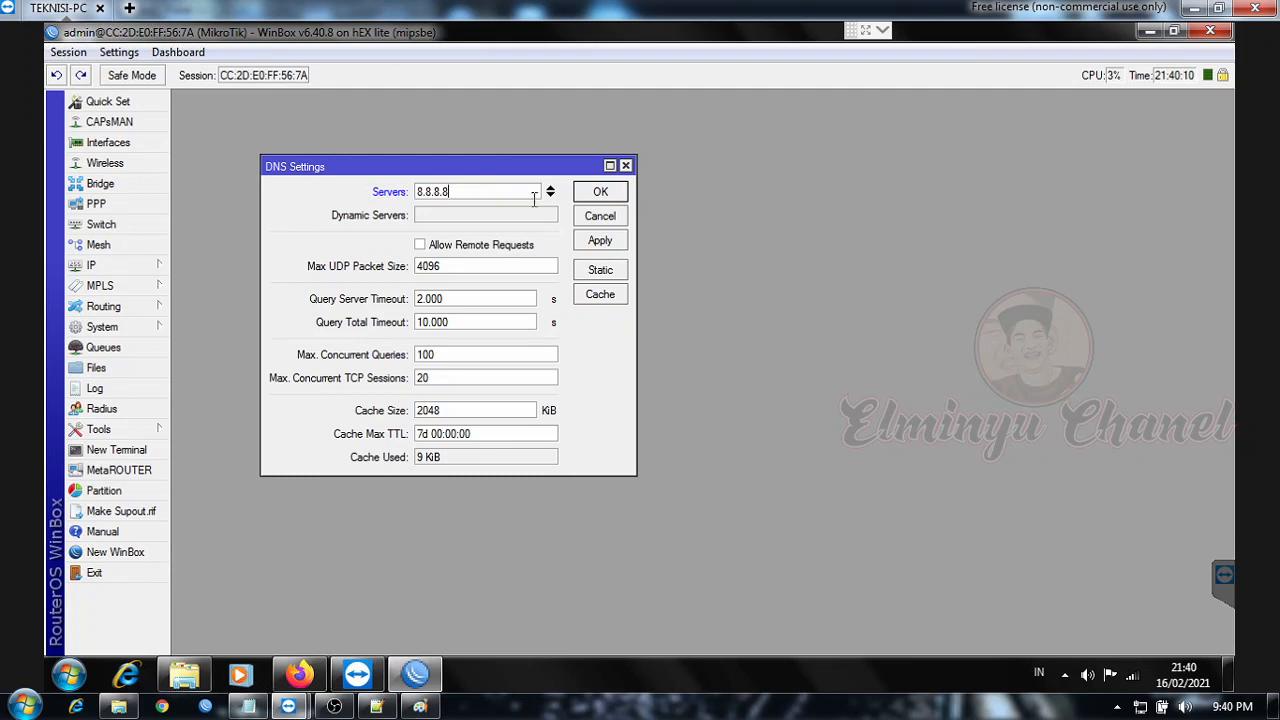
{"action": "left_click", "coordinate": [551, 196]}
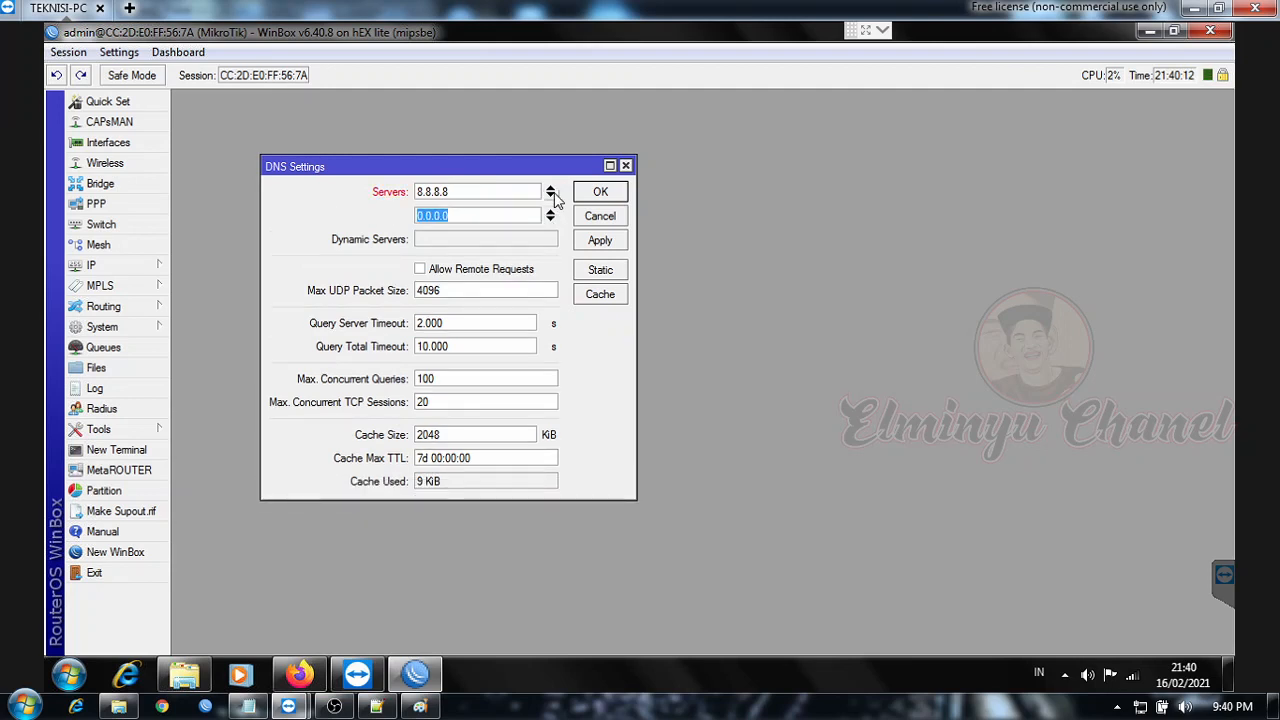
{"action": "type", "text": "8.8.4.4"}
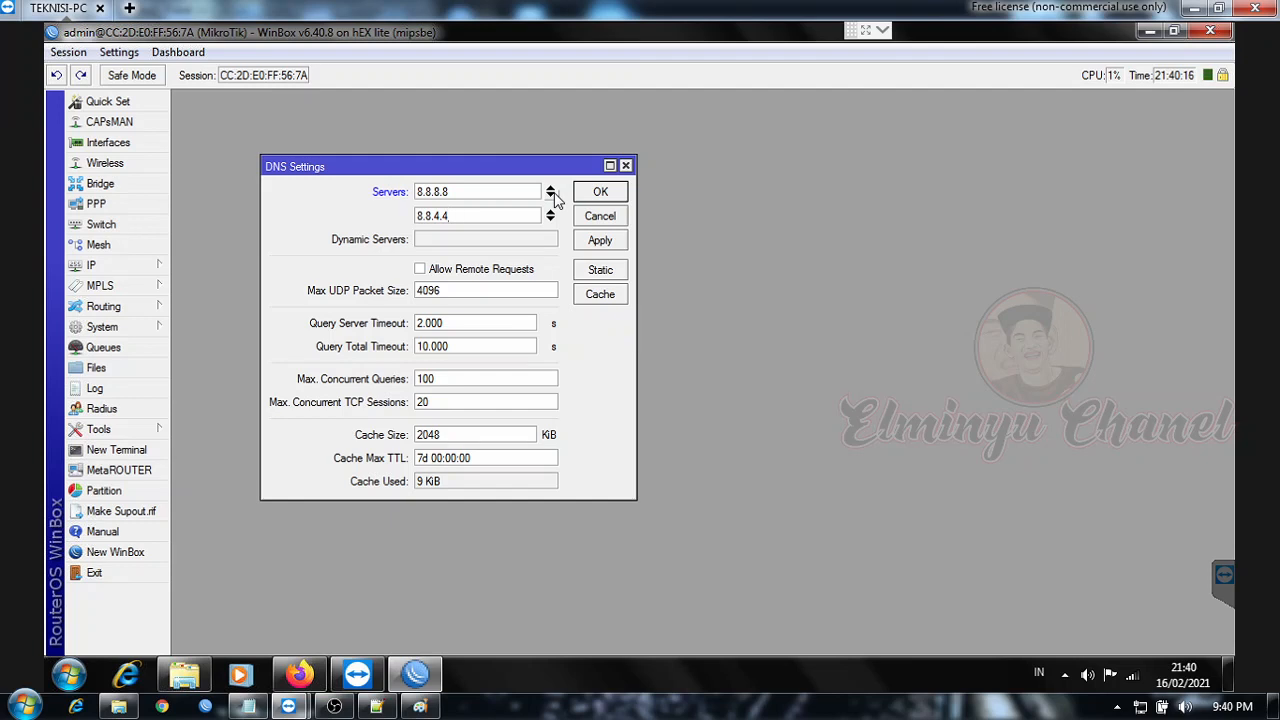
{"action": "left_click", "coordinate": [422, 272]}
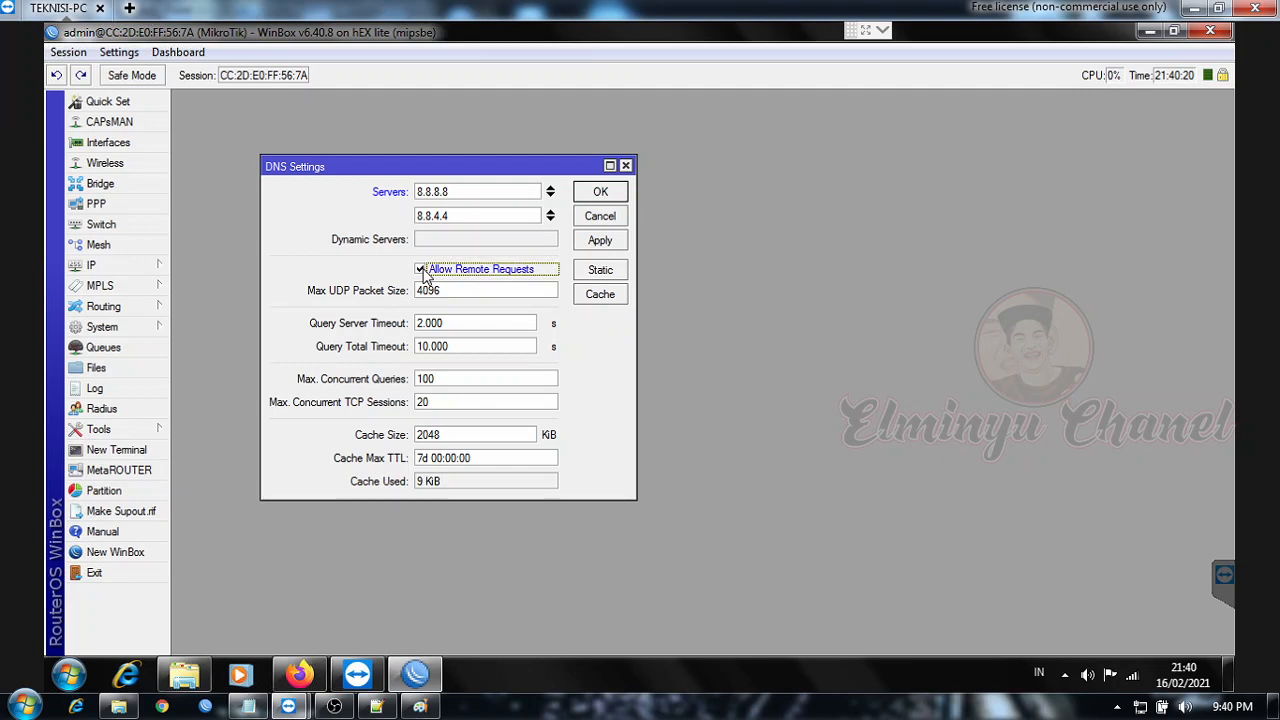
{"action": "left_click", "coordinate": [599, 238]}
{"action": "left_click", "coordinate": [603, 195]}
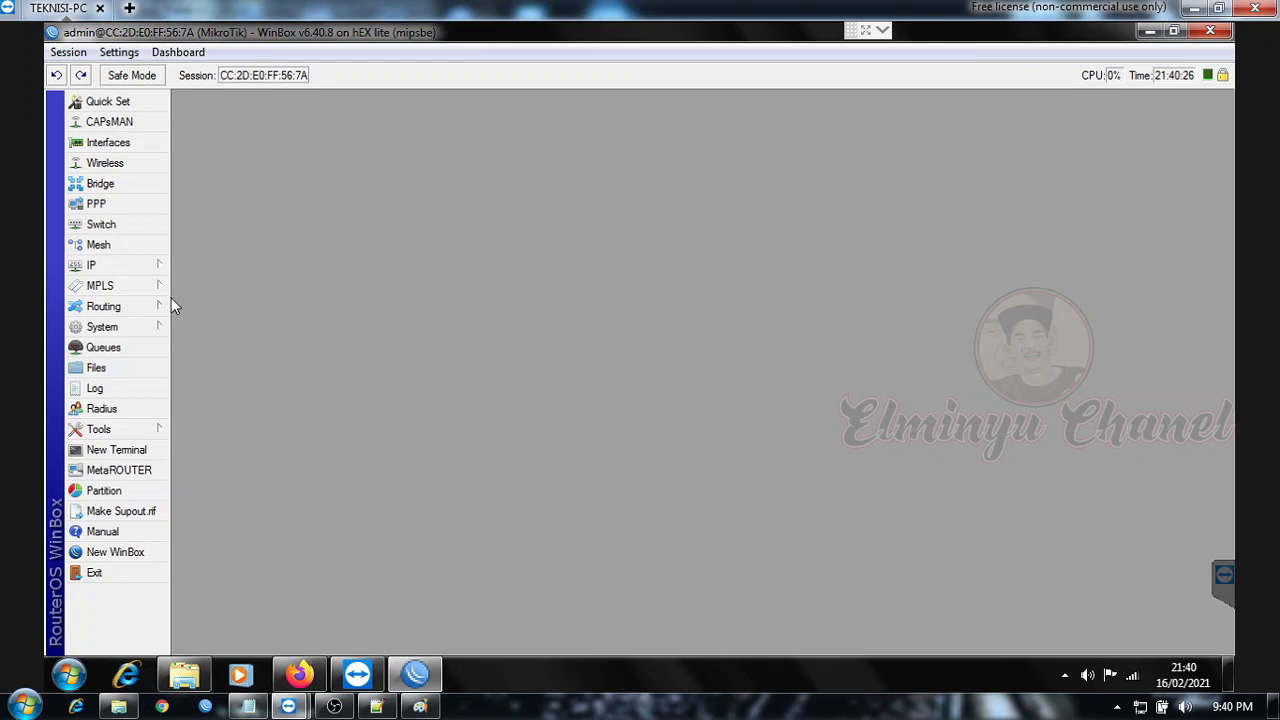
Step: Test the router's internet connection by pinging 8.8.8.8 from a new terminal, and close the terminal
{"action": "left_click", "coordinate": [145, 450]}
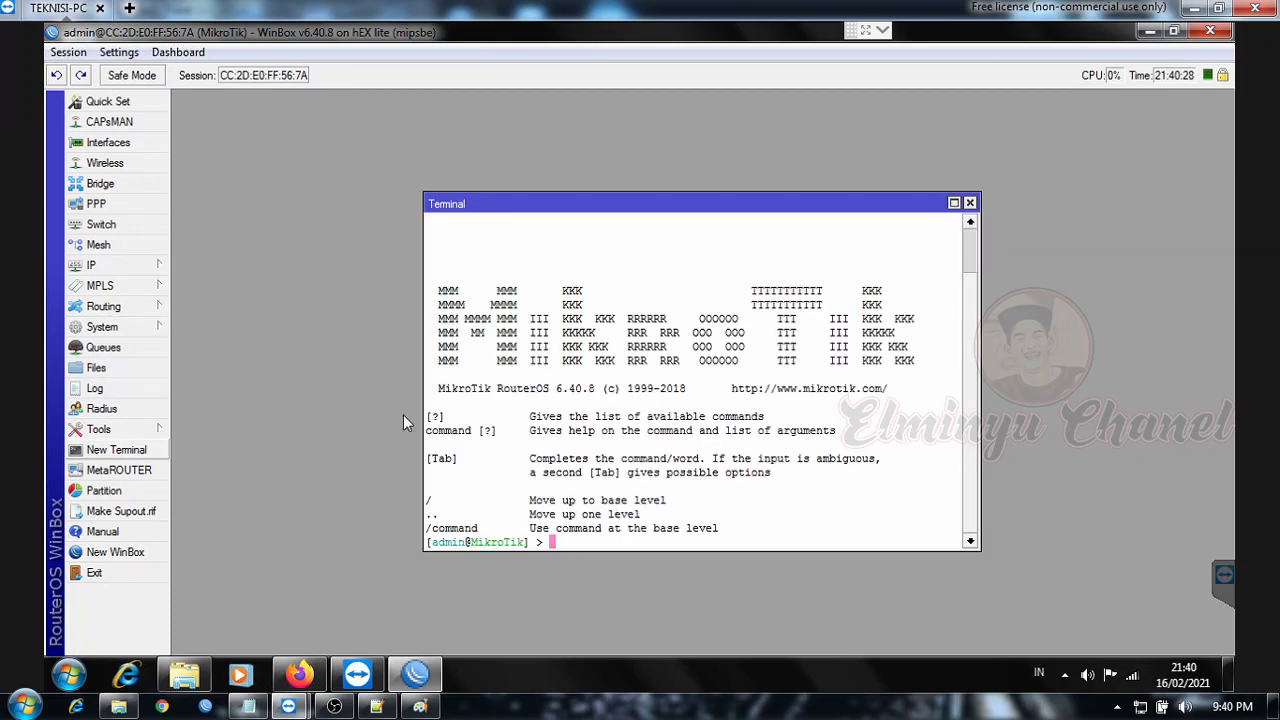
{"action": "type", "text": "ping "}
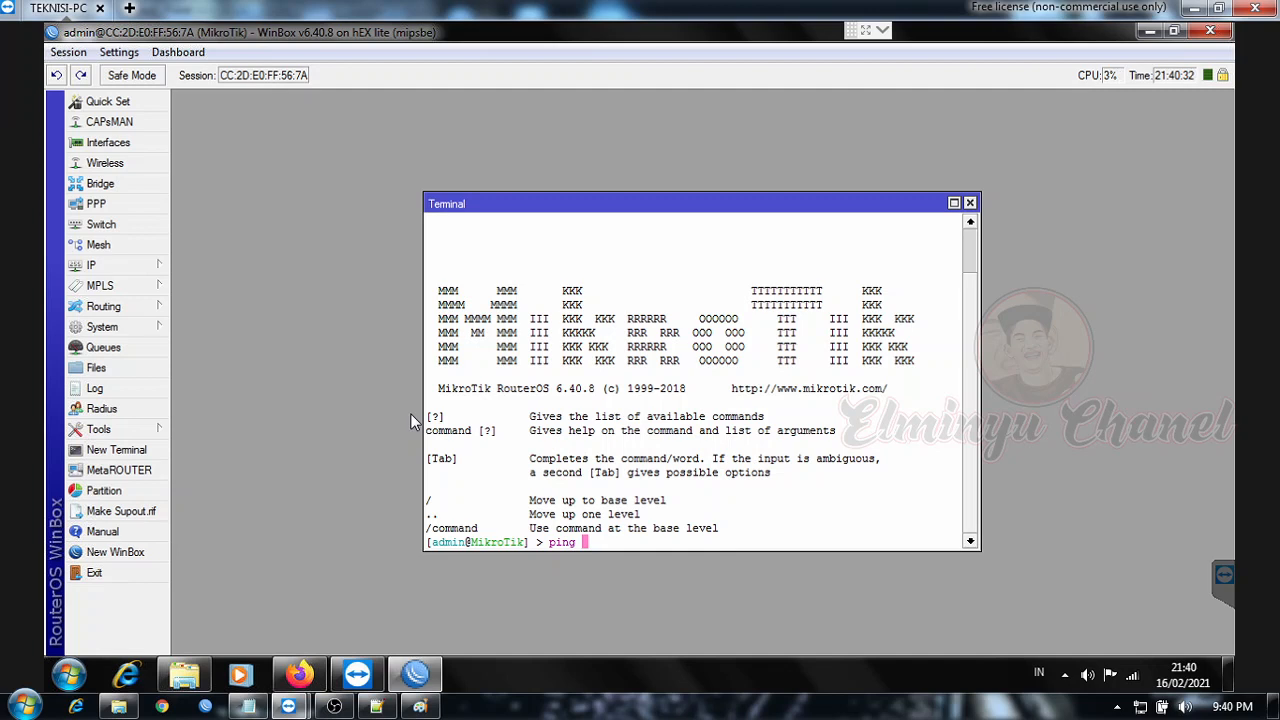
{"action": "type", "text": "8.8.8.8"}
{"action": "key", "text": "Return"}
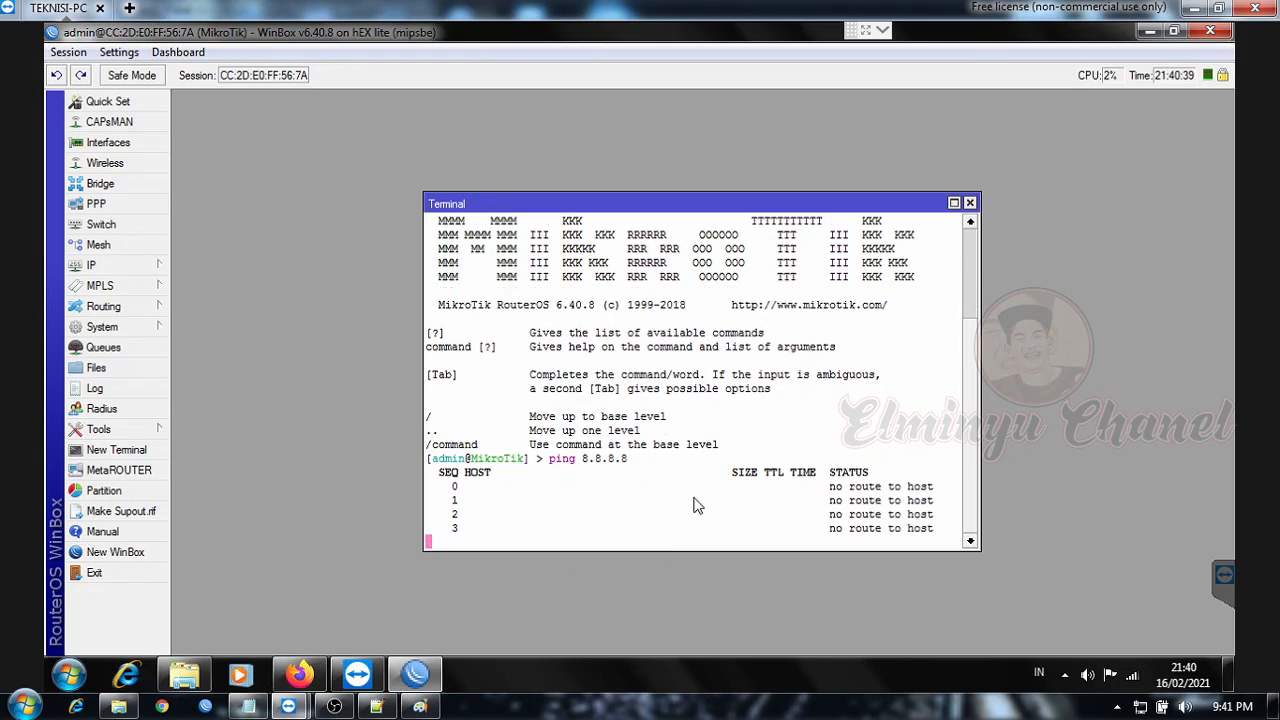
{"action": "left_click", "coordinate": [970, 204]}
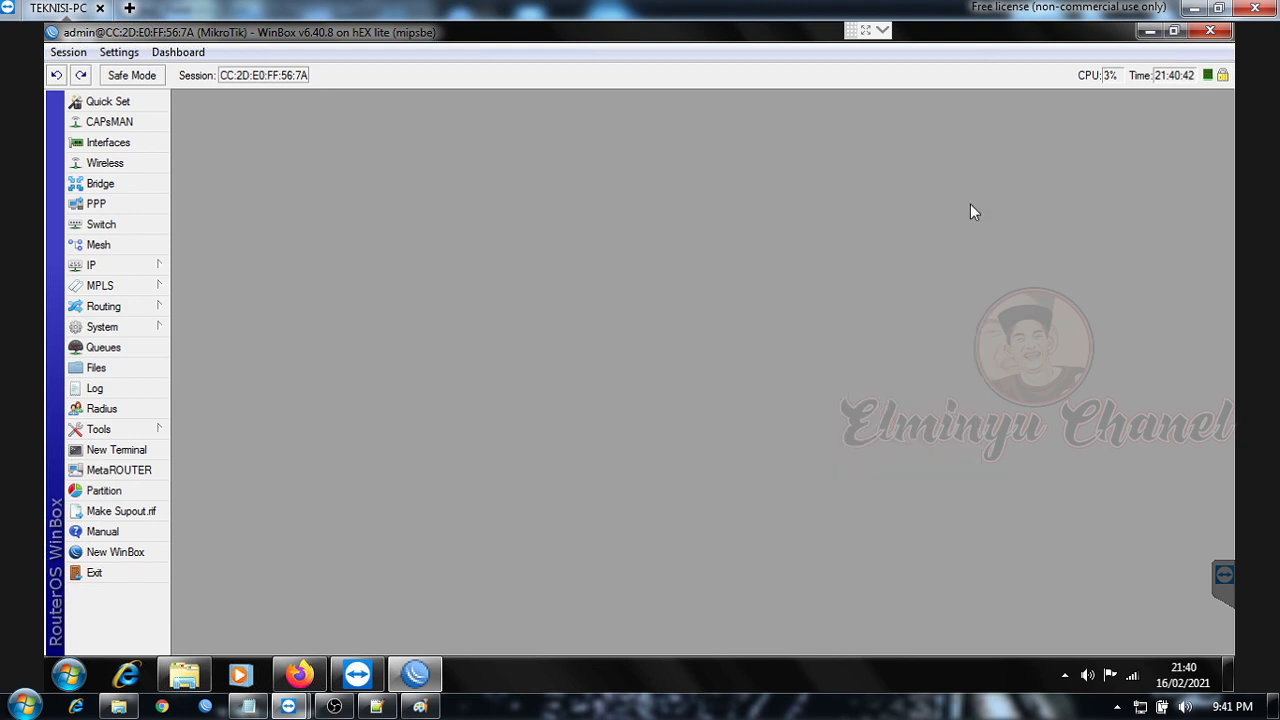
Step: Start a new route for destination 0.0.0.0/0 in the route list, with gateway 192.168.100.1
{"action": "left_click", "coordinate": [77, 266]}
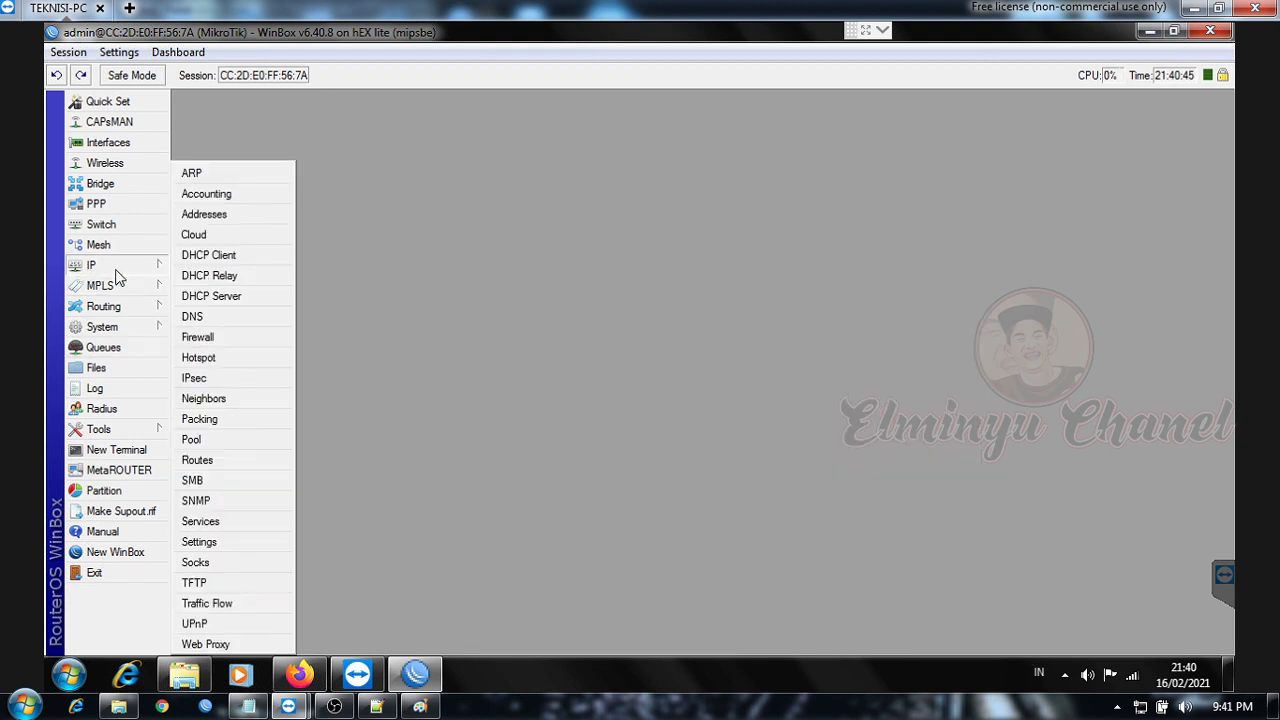
{"action": "left_click", "coordinate": [195, 462]}
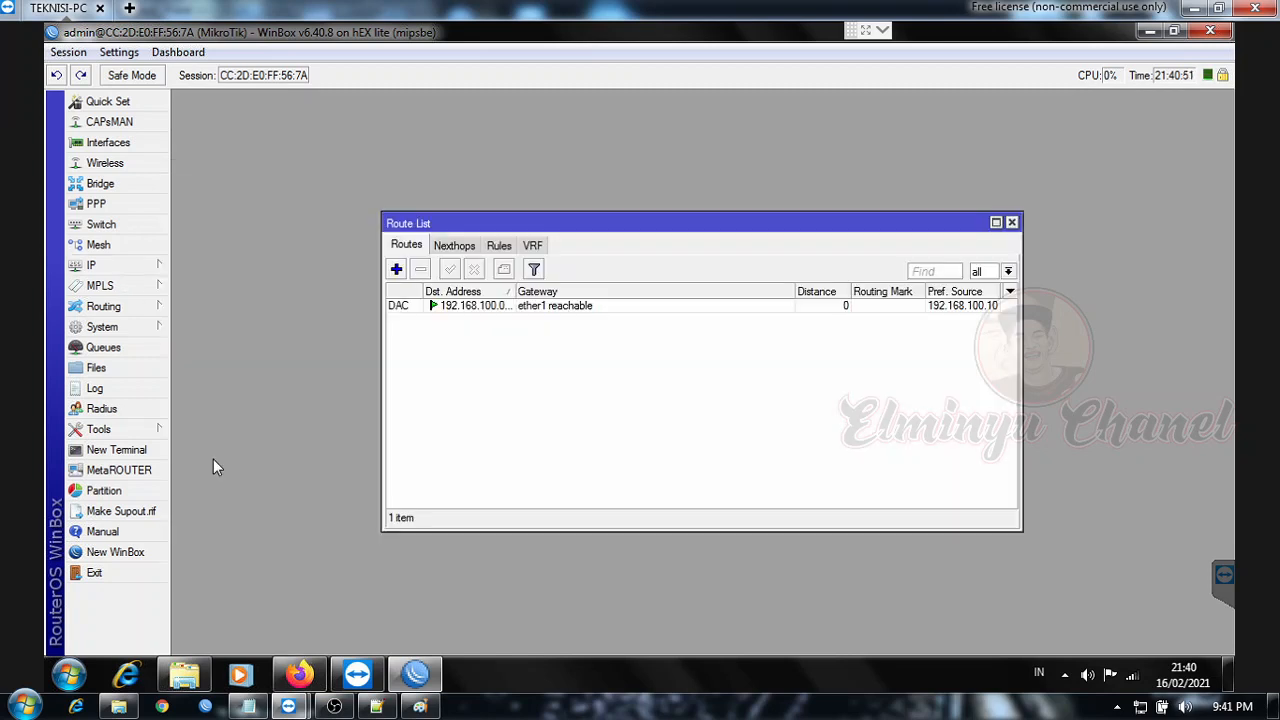
{"action": "left_click", "coordinate": [397, 270]}
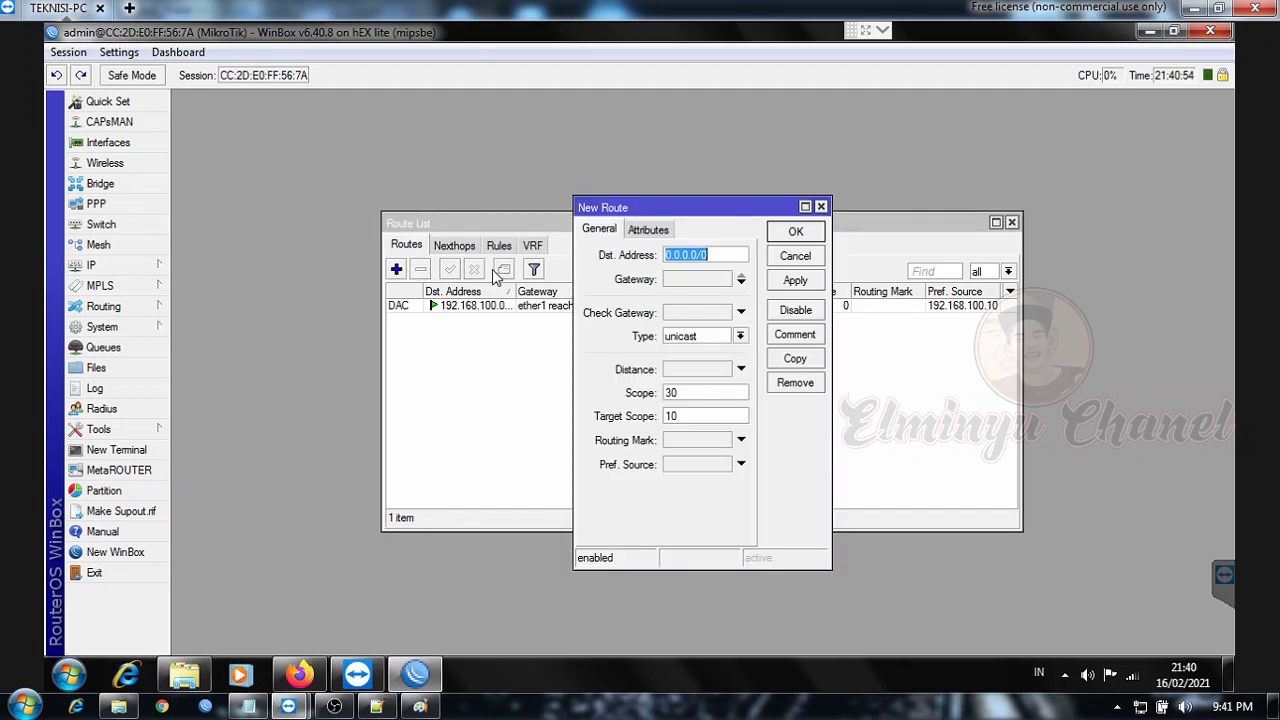
{"action": "left_click", "coordinate": [679, 283]}
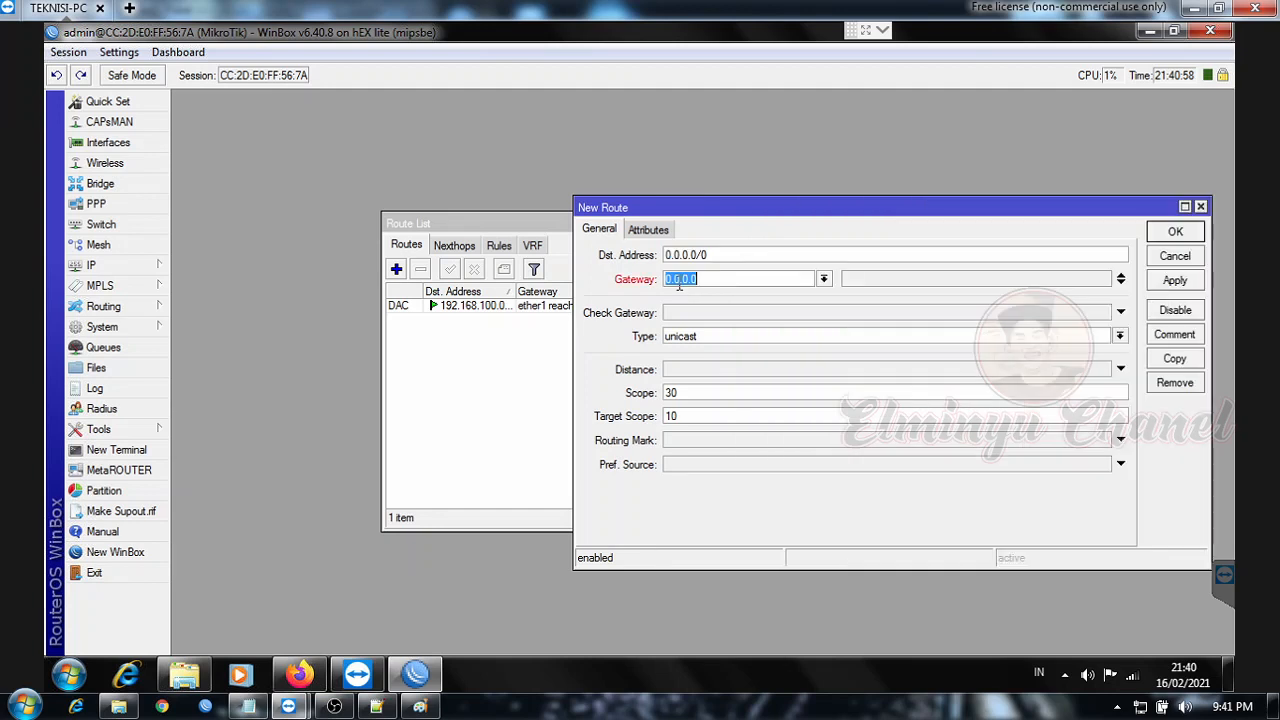
{"action": "type", "text": "192.168.100.1"}
Step: Compare the new route's gateway with the ether1 entry in the address list, and save the route
{"action": "left_click", "coordinate": [100, 266]}
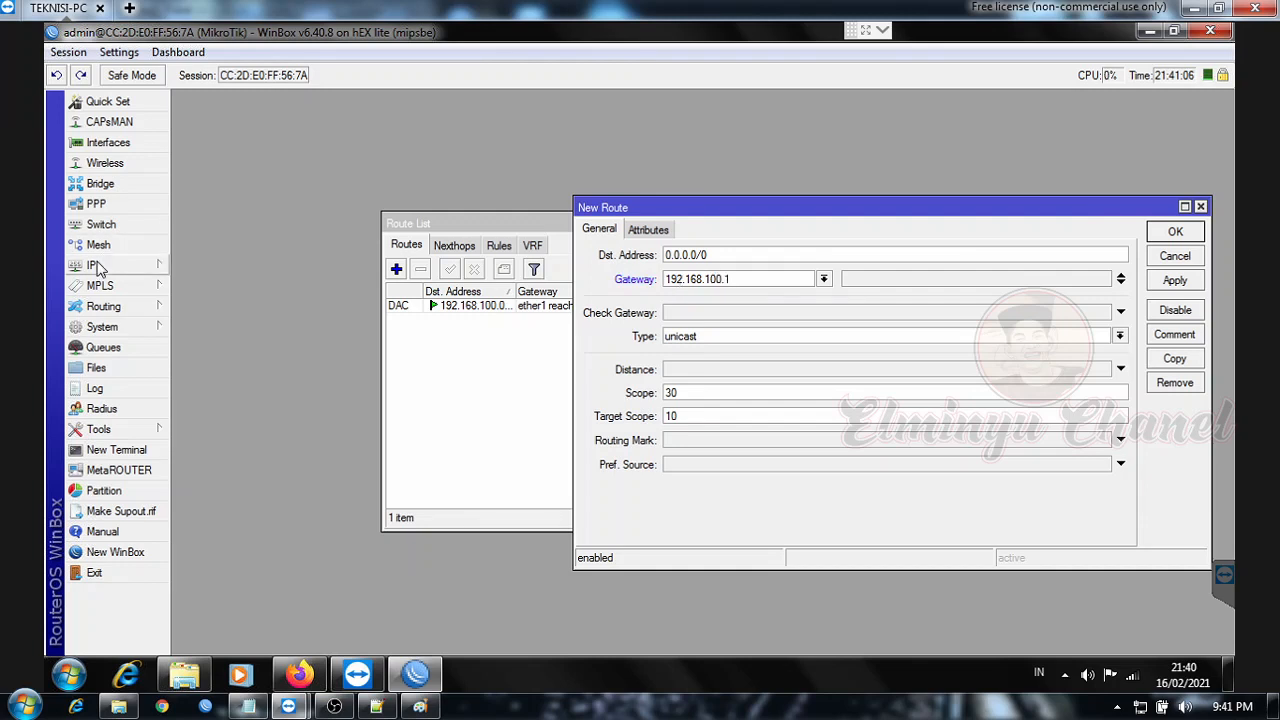
{"action": "left_click", "coordinate": [206, 215]}
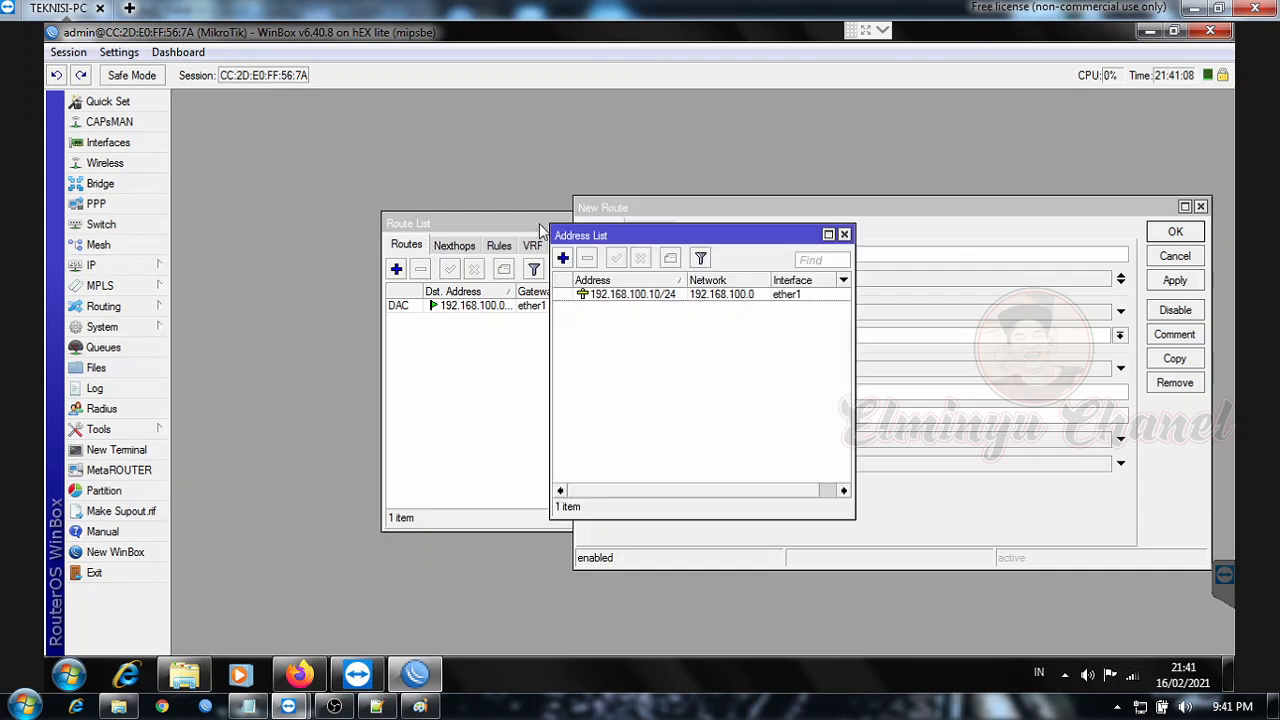
{"action": "left_click_drag", "start_coordinate": [651, 236], "coordinate": [349, 228]}
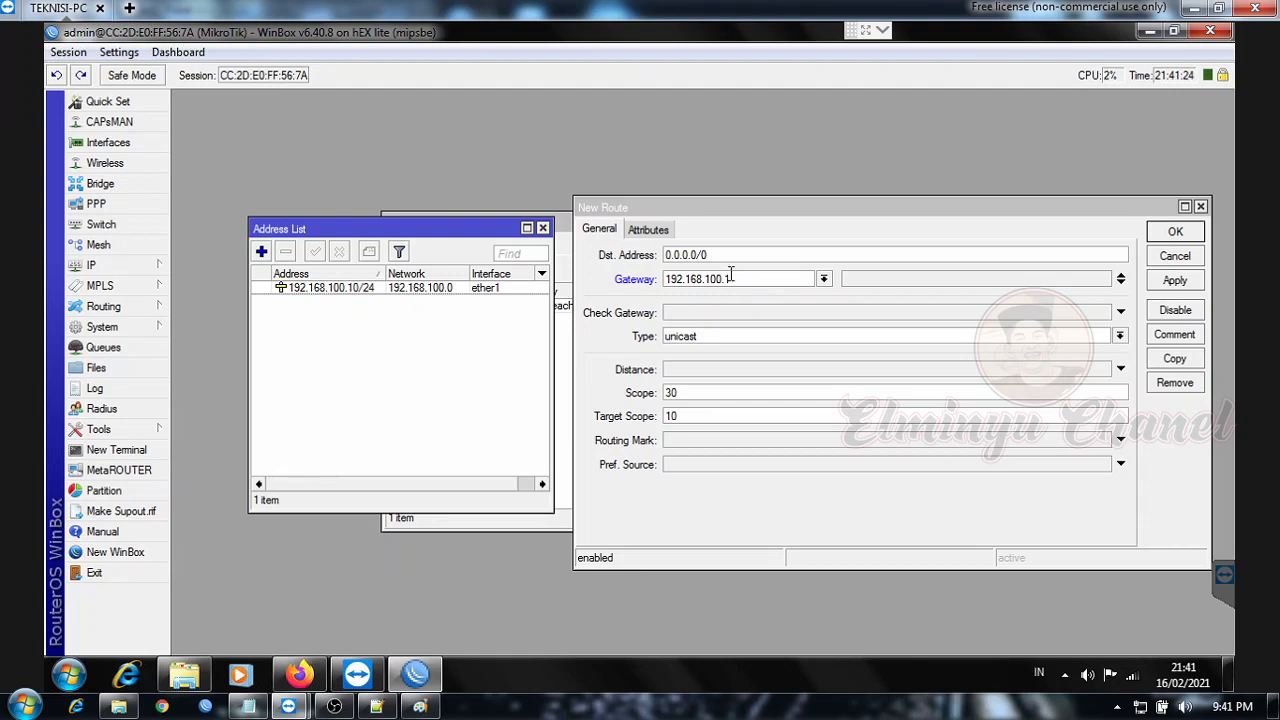
{"action": "left_click", "coordinate": [543, 228]}
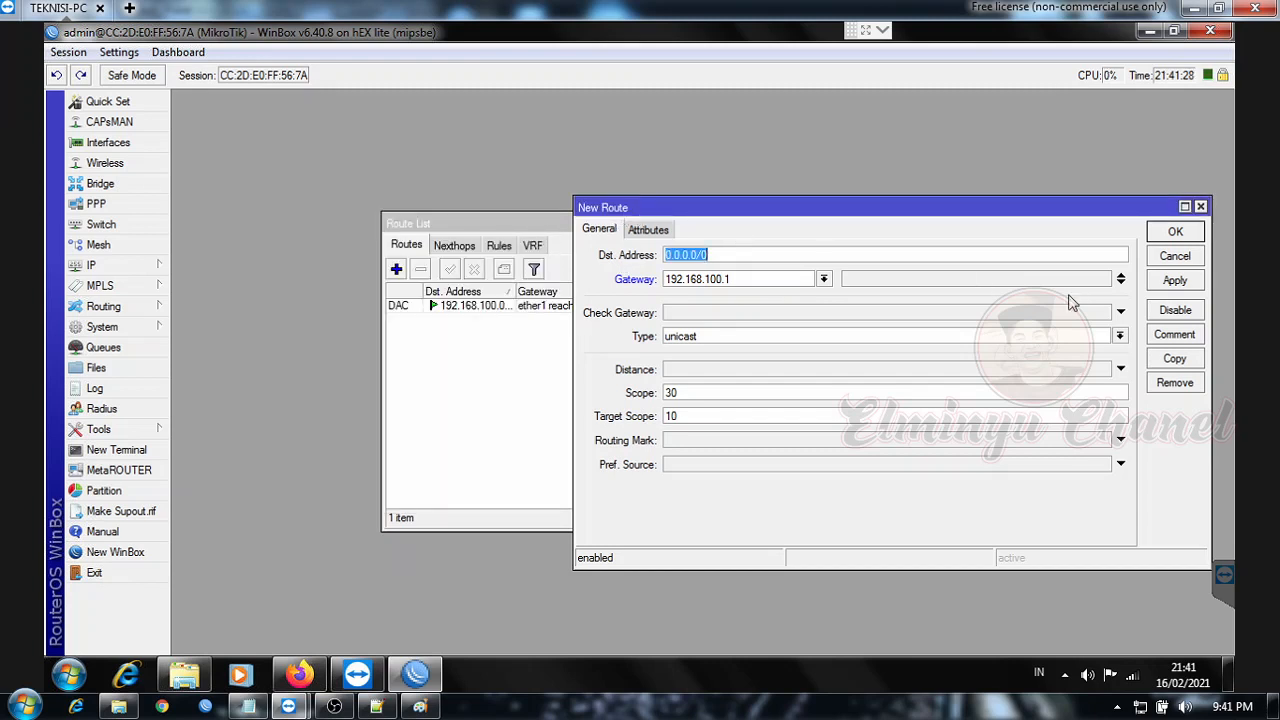
{"action": "left_click", "coordinate": [1173, 283]}
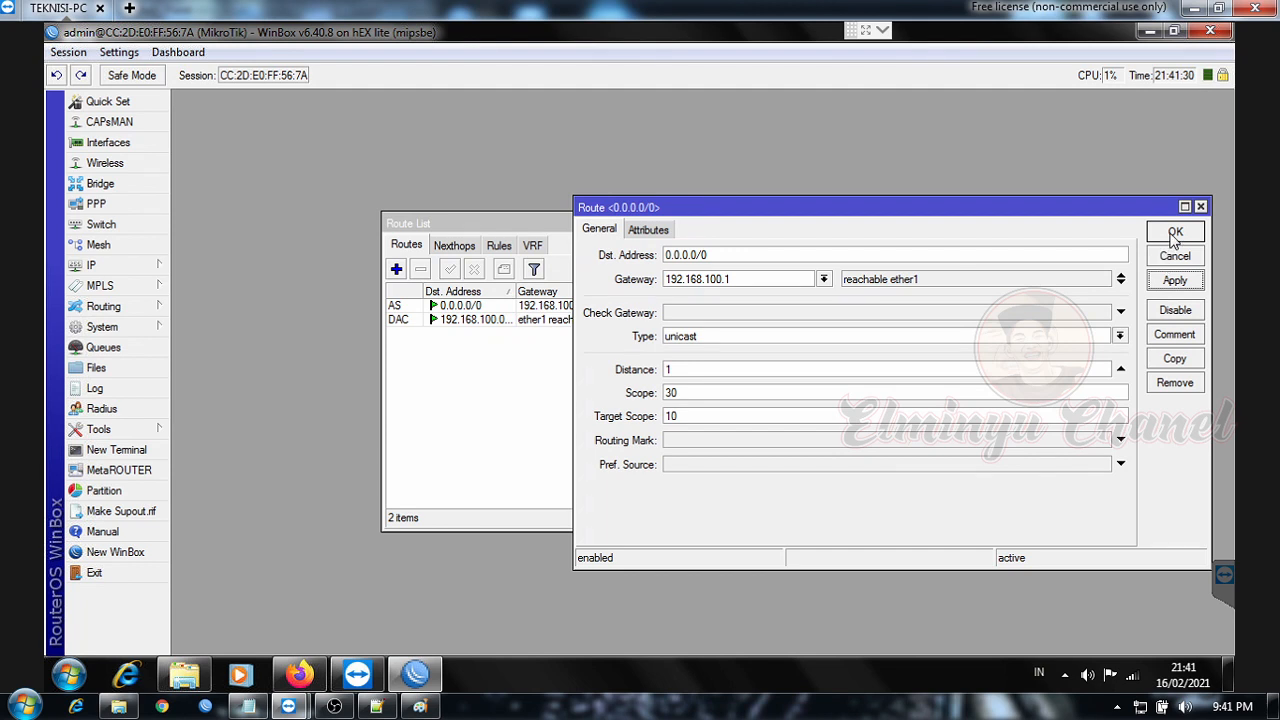
{"action": "left_click", "coordinate": [1168, 236]}
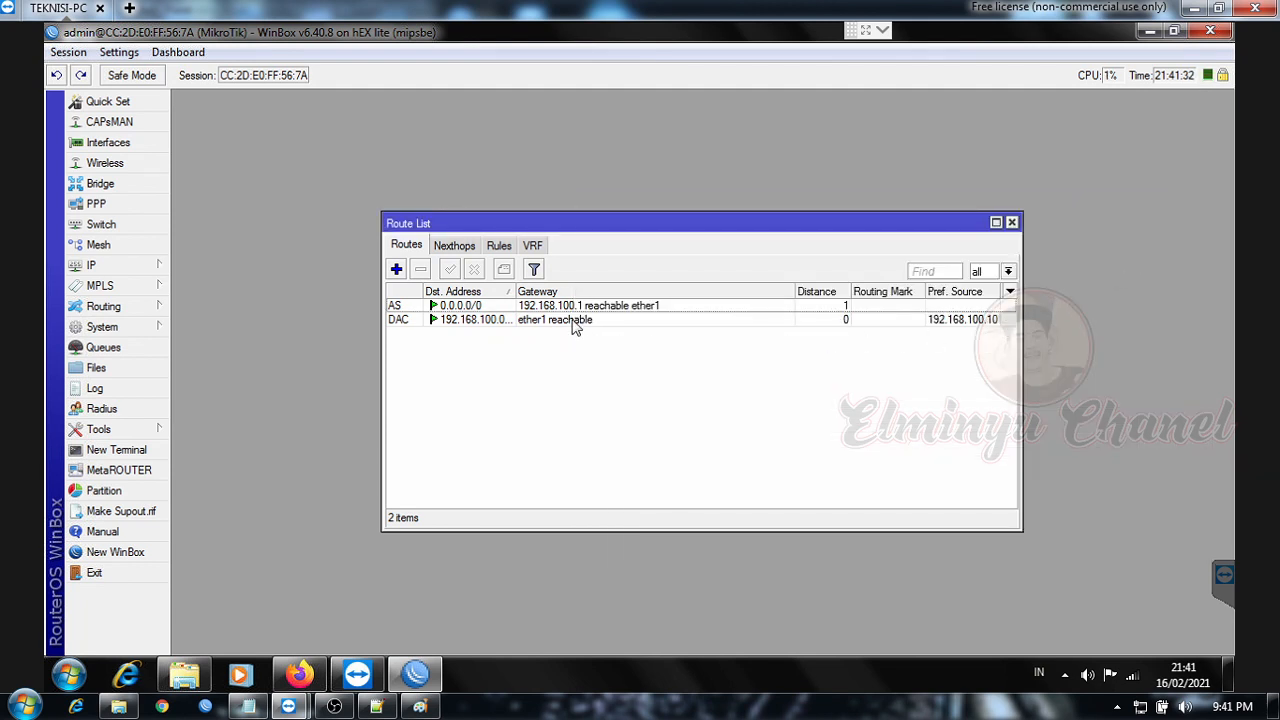
Step: Start a new firewall NAT rule with chain srcnat and out interface ether1
{"action": "left_click", "coordinate": [116, 268]}
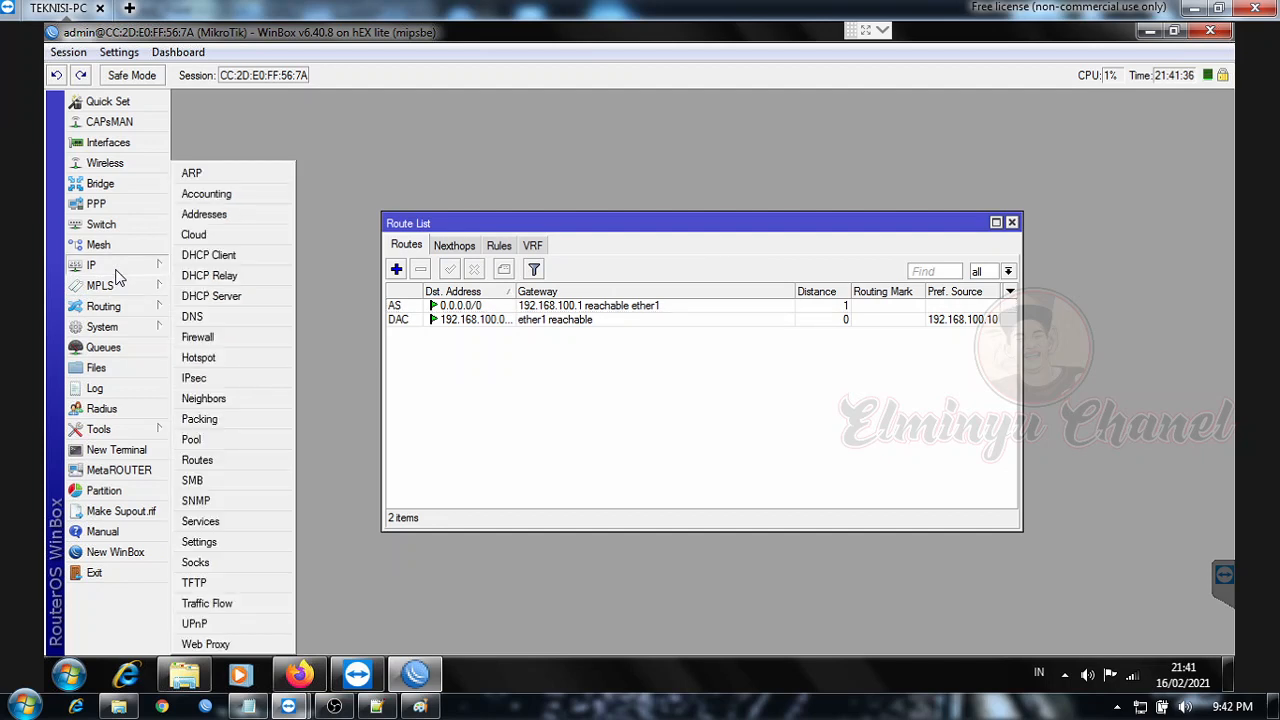
{"action": "left_click", "coordinate": [199, 338]}
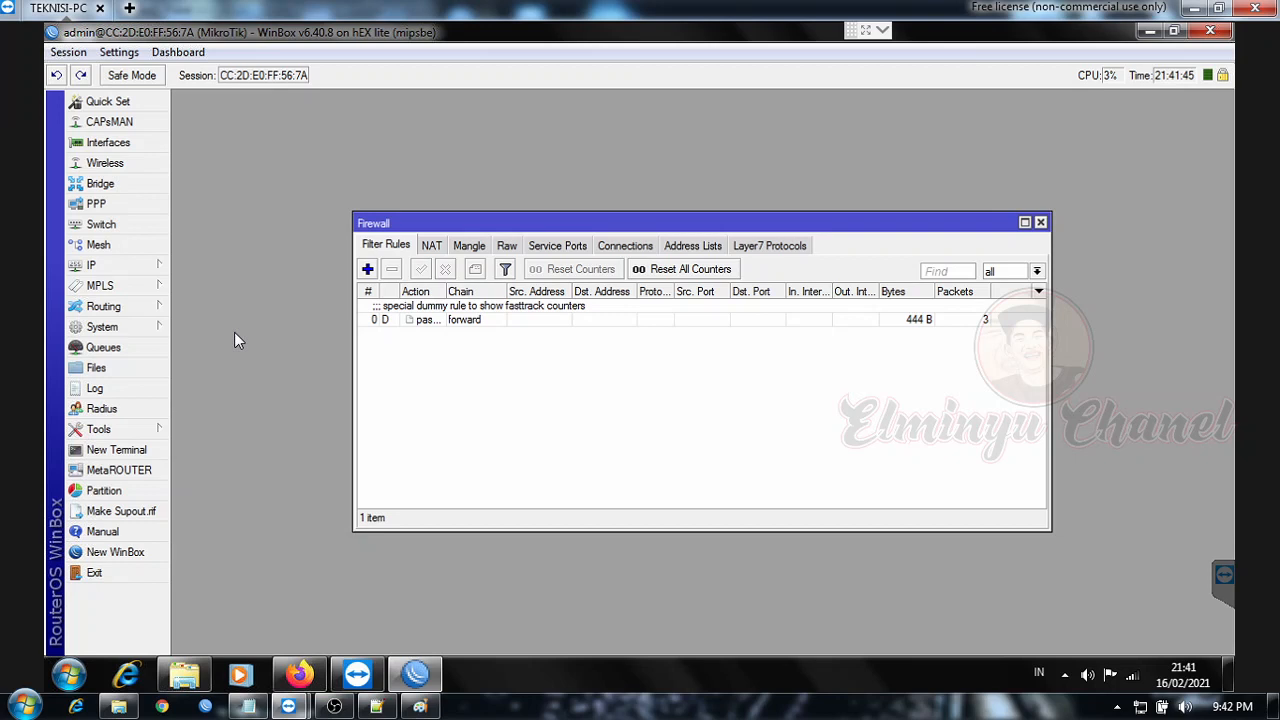
{"action": "left_click", "coordinate": [432, 246]}
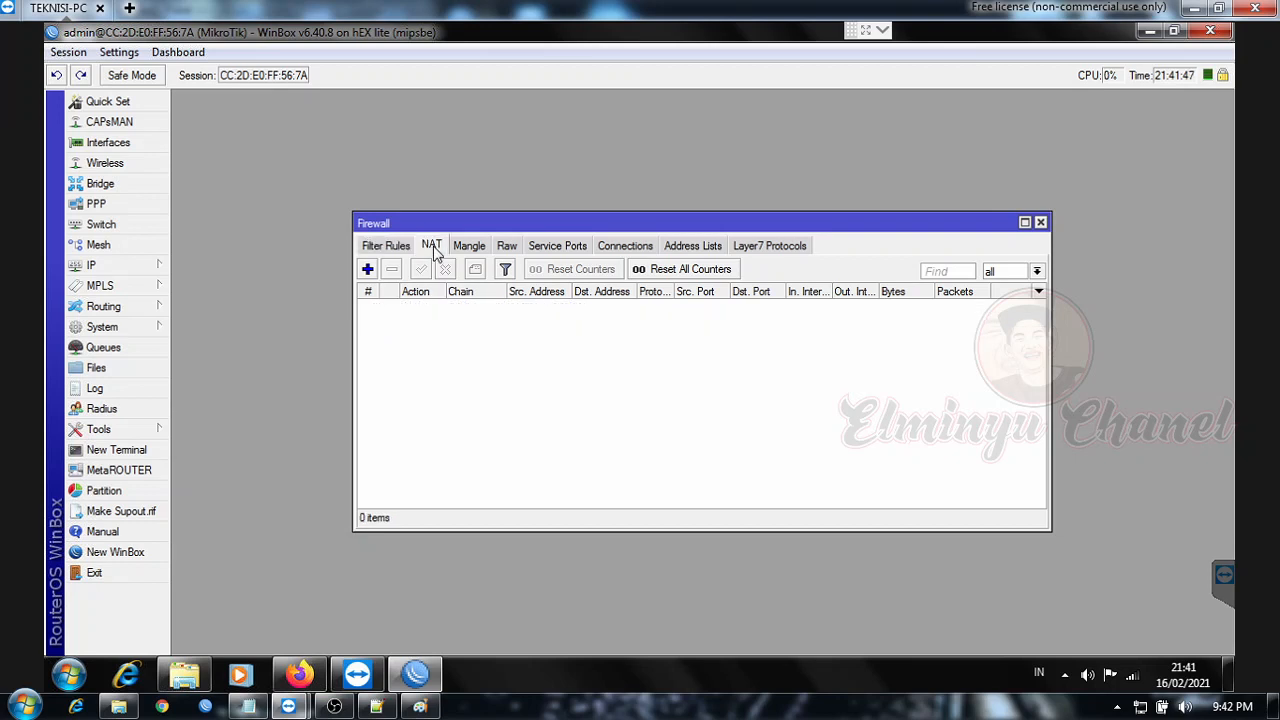
{"action": "left_click", "coordinate": [368, 270]}
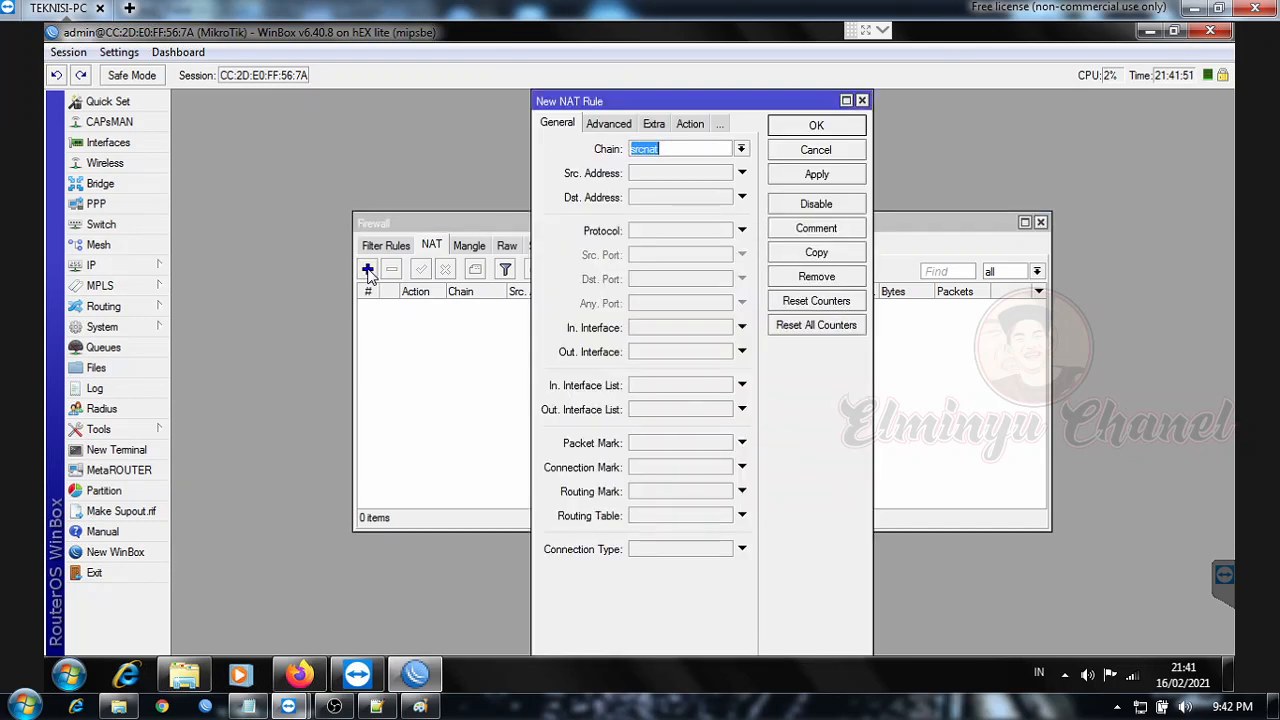
{"action": "left_click", "coordinate": [665, 148]}
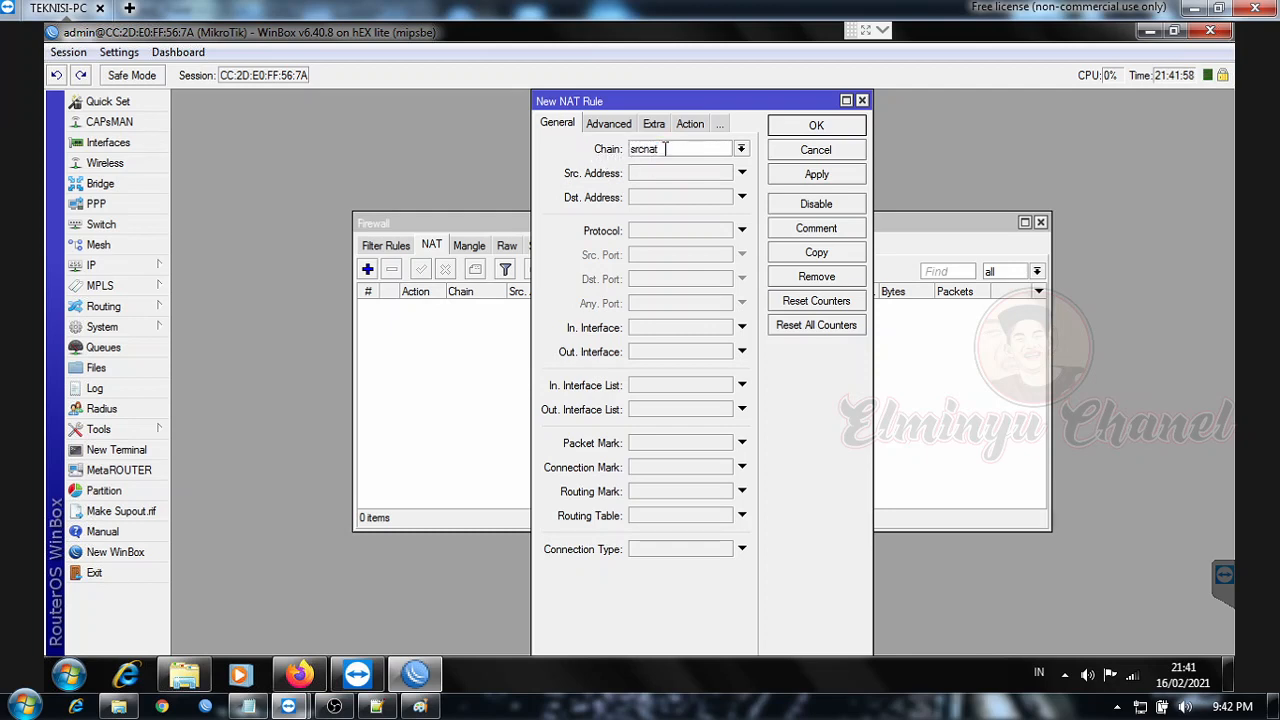
{"action": "left_click", "coordinate": [741, 149]}
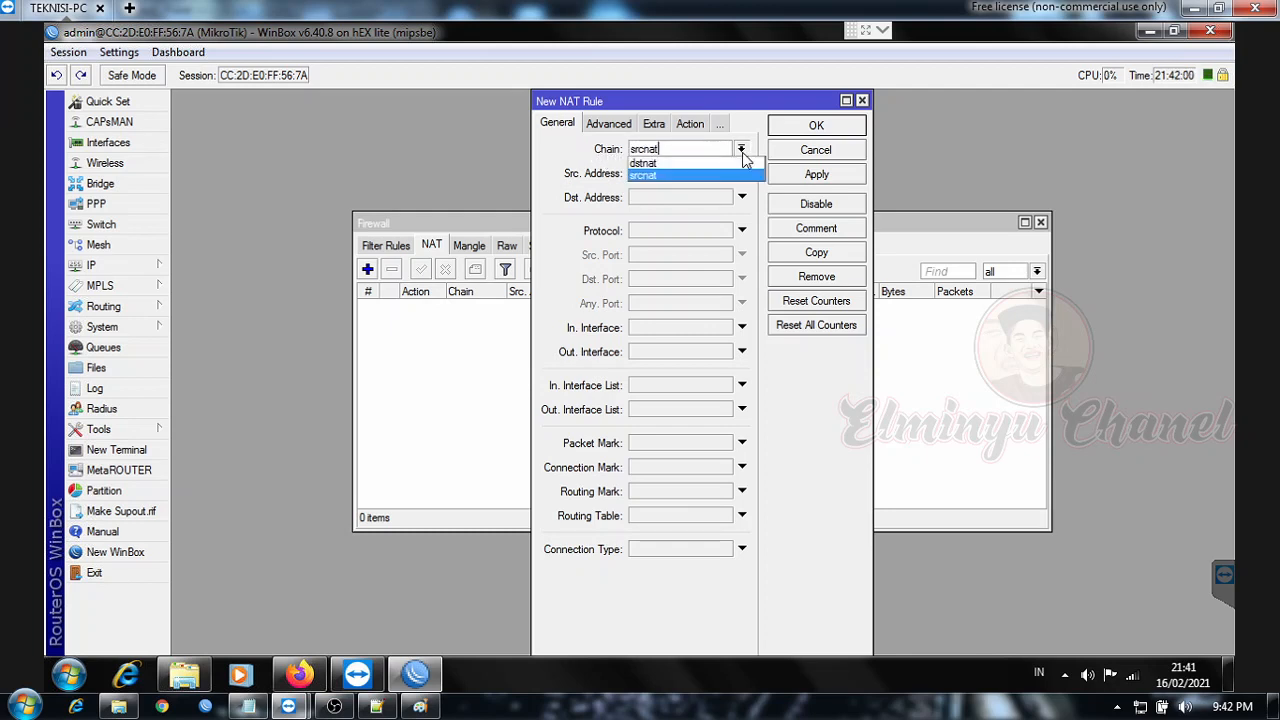
{"action": "left_click", "coordinate": [648, 175]}
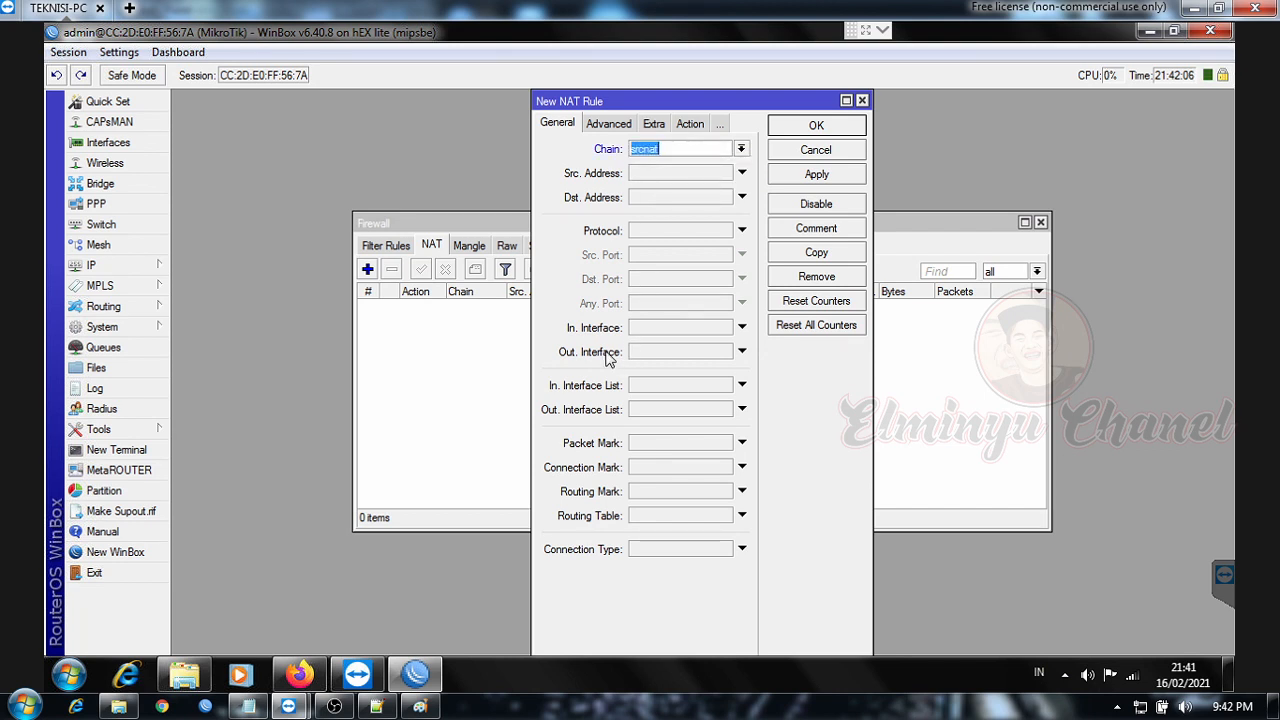
{"action": "left_click", "coordinate": [741, 351]}
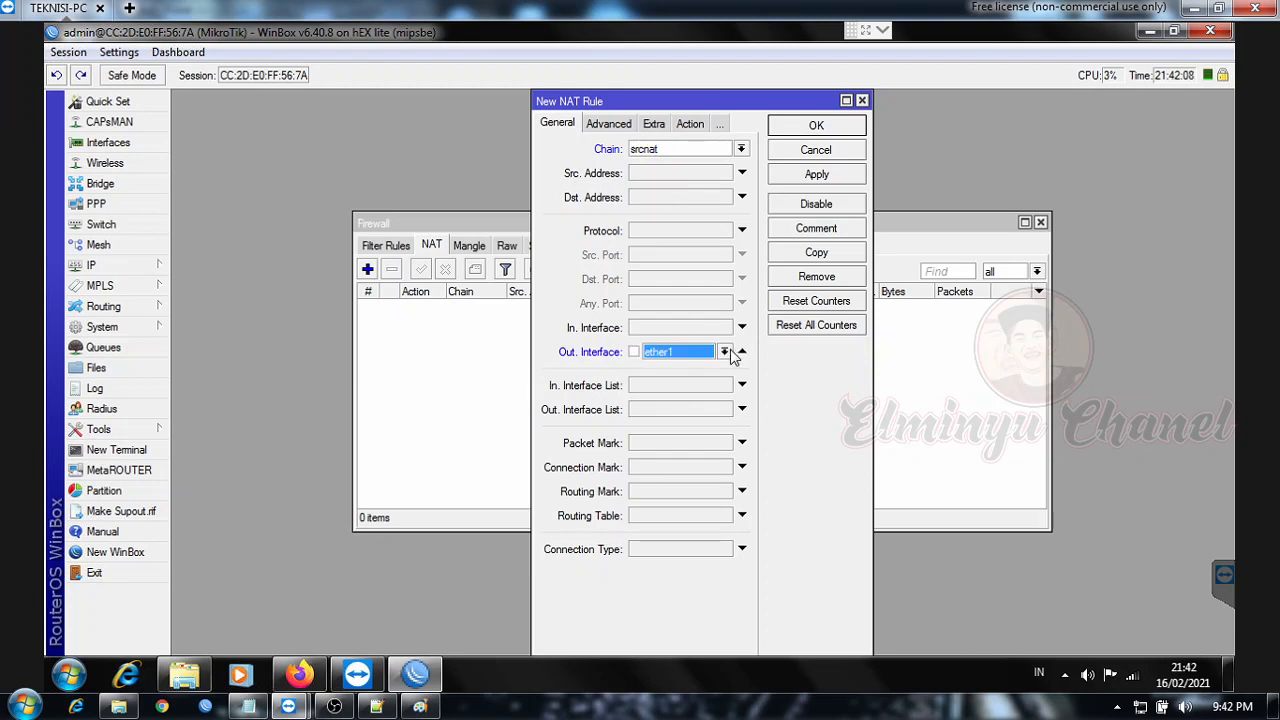
{"action": "left_click", "coordinate": [724, 351]}
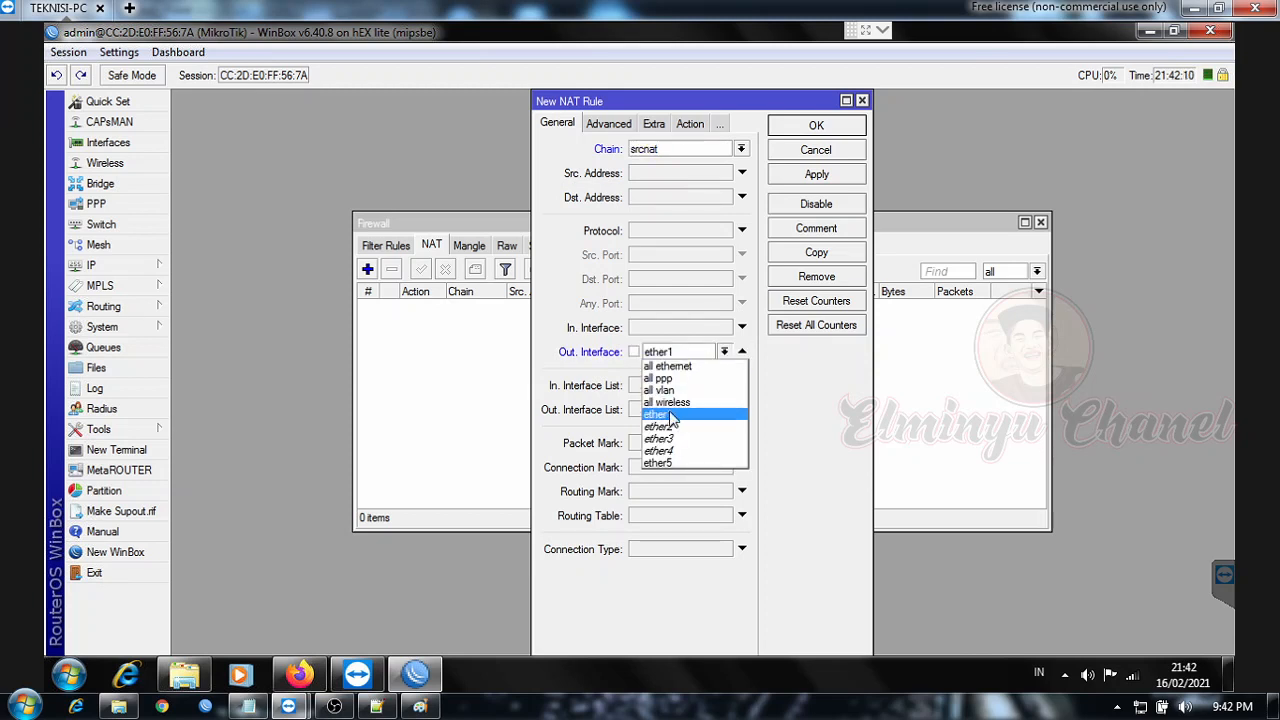
{"action": "left_click", "coordinate": [672, 415]}
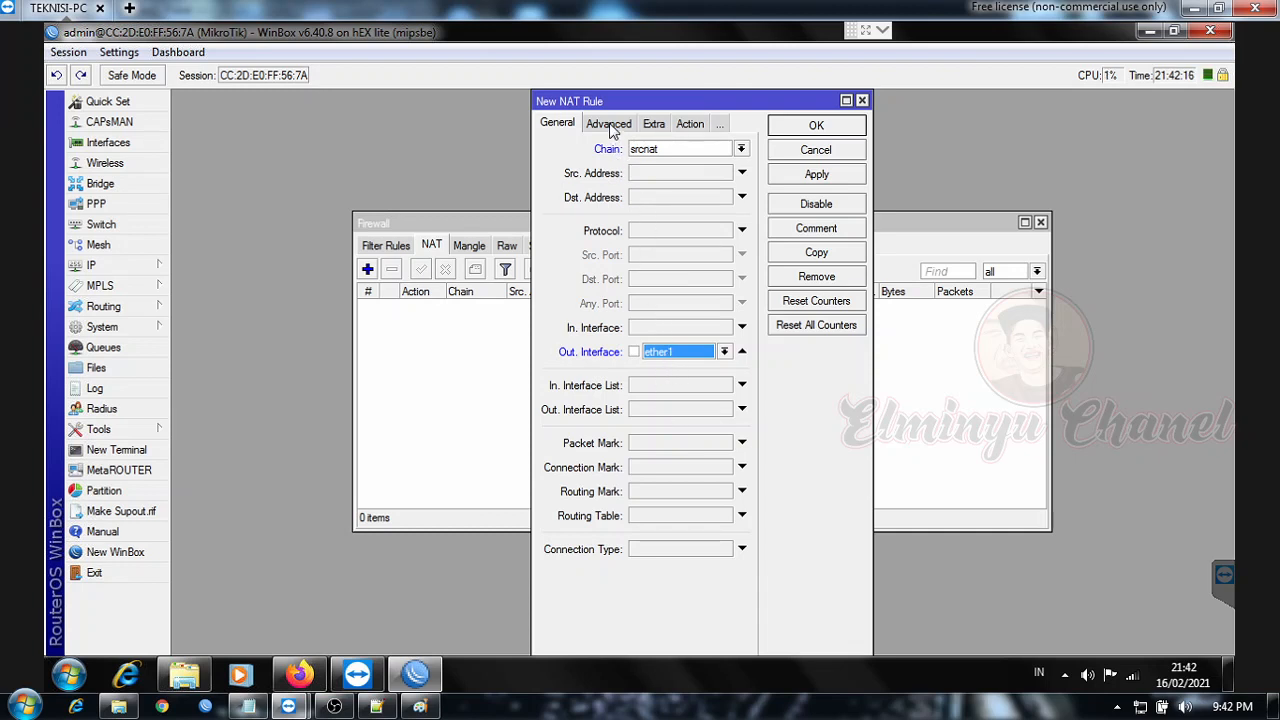
Step: Set the NAT rule's action to masquerade and save the rule
{"action": "left_click", "coordinate": [688, 126]}
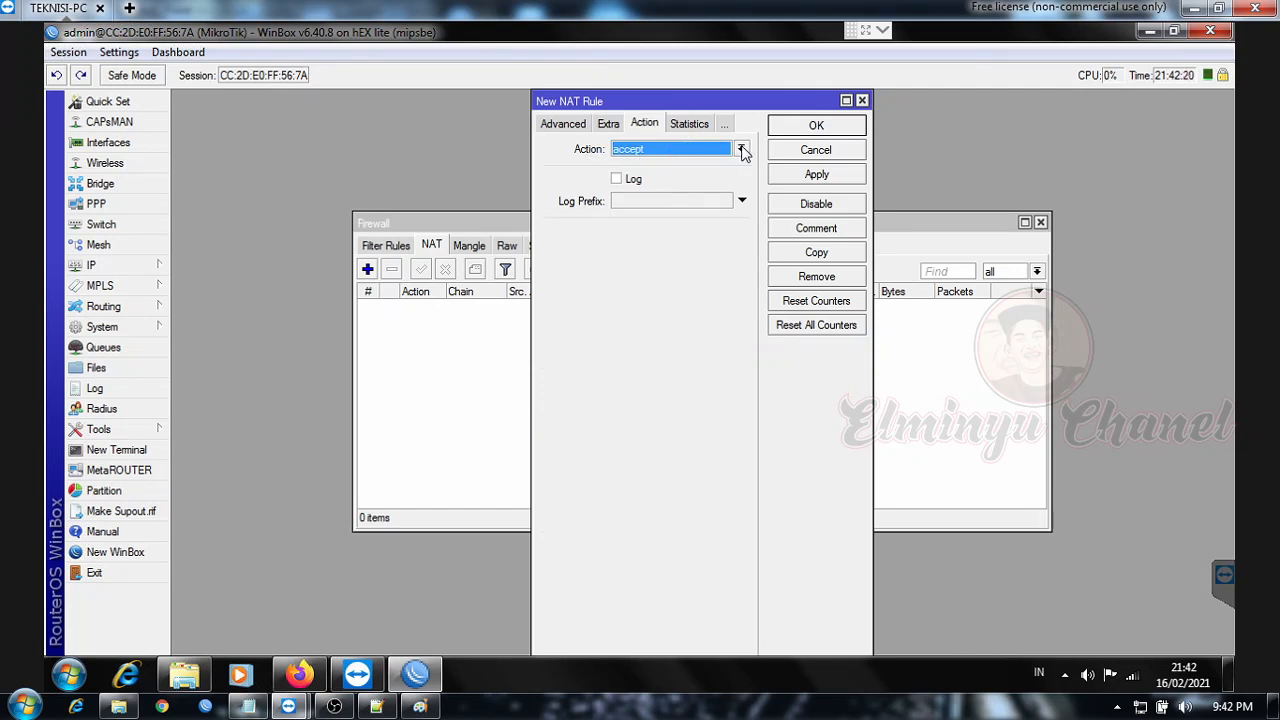
{"action": "left_click", "coordinate": [741, 148]}
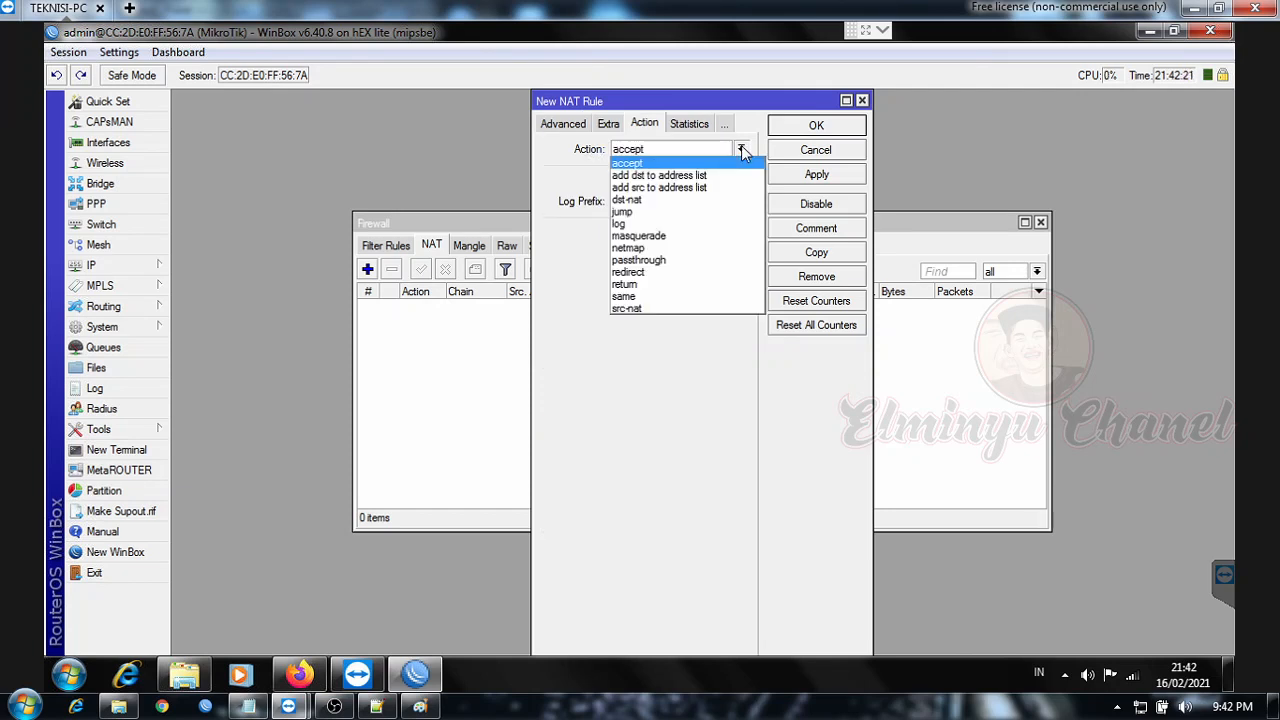
{"action": "left_click", "coordinate": [668, 237]}
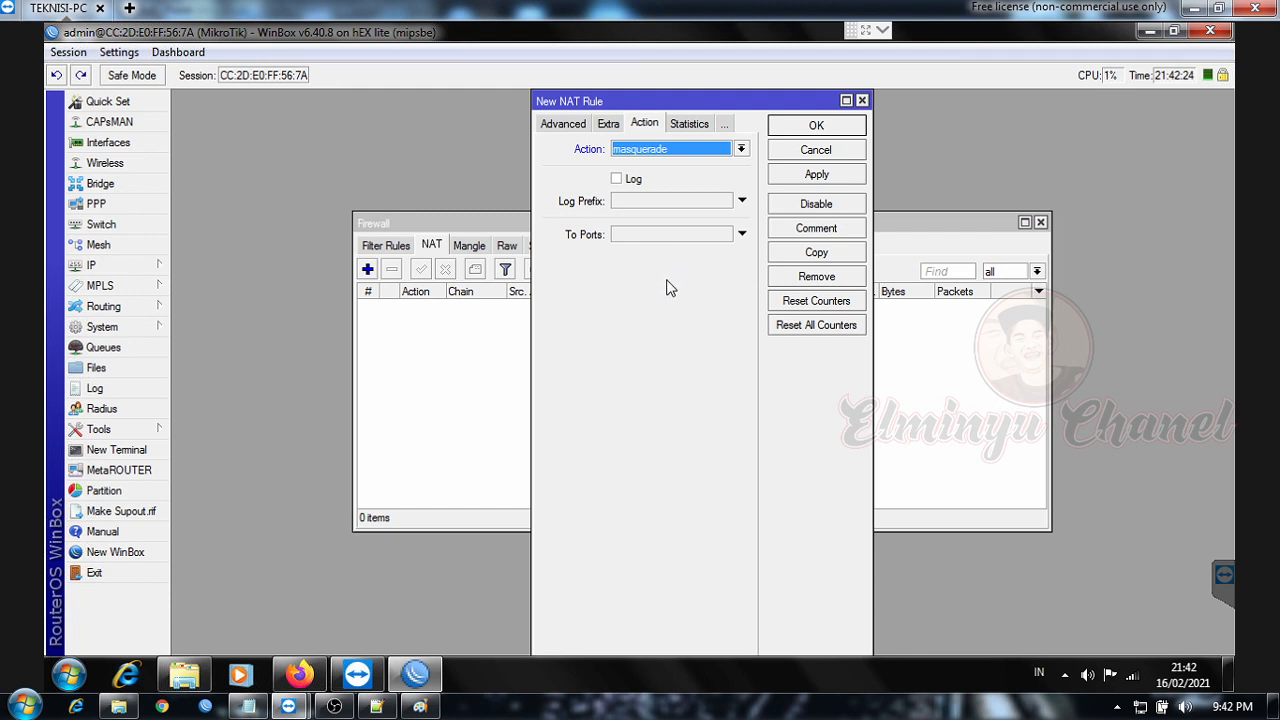
{"action": "left_click", "coordinate": [797, 176]}
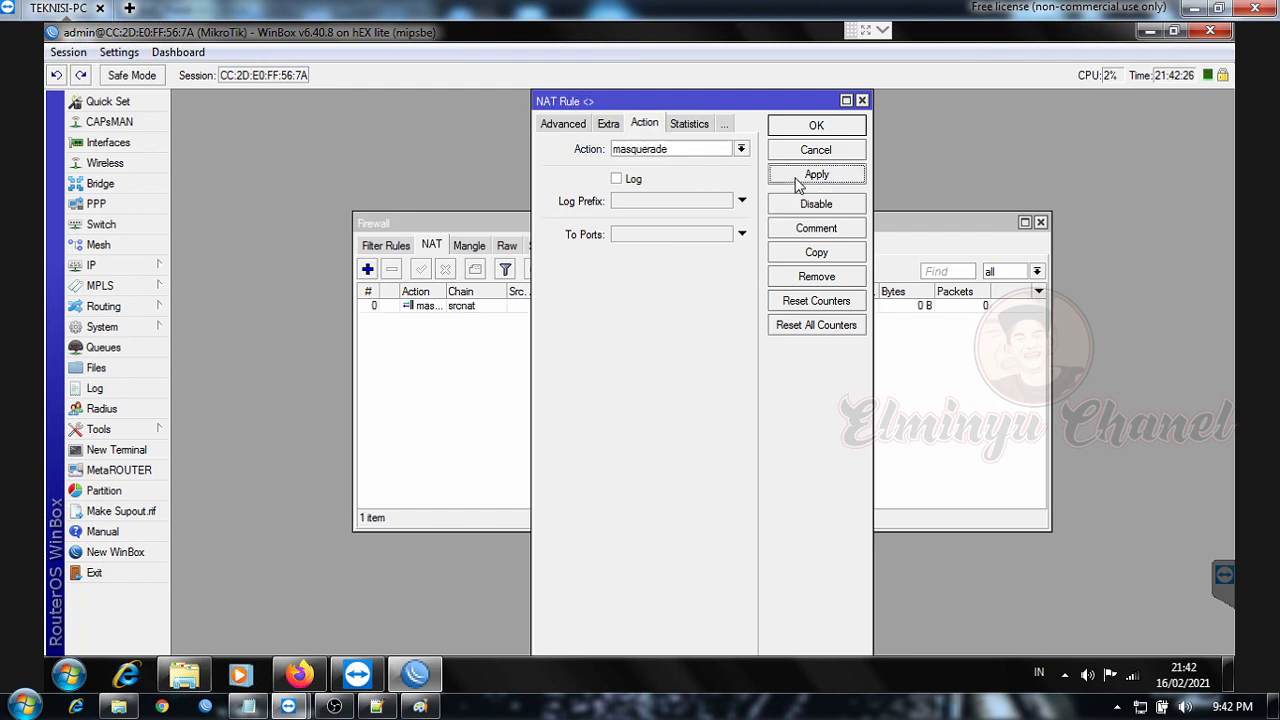
{"action": "left_click", "coordinate": [797, 138]}
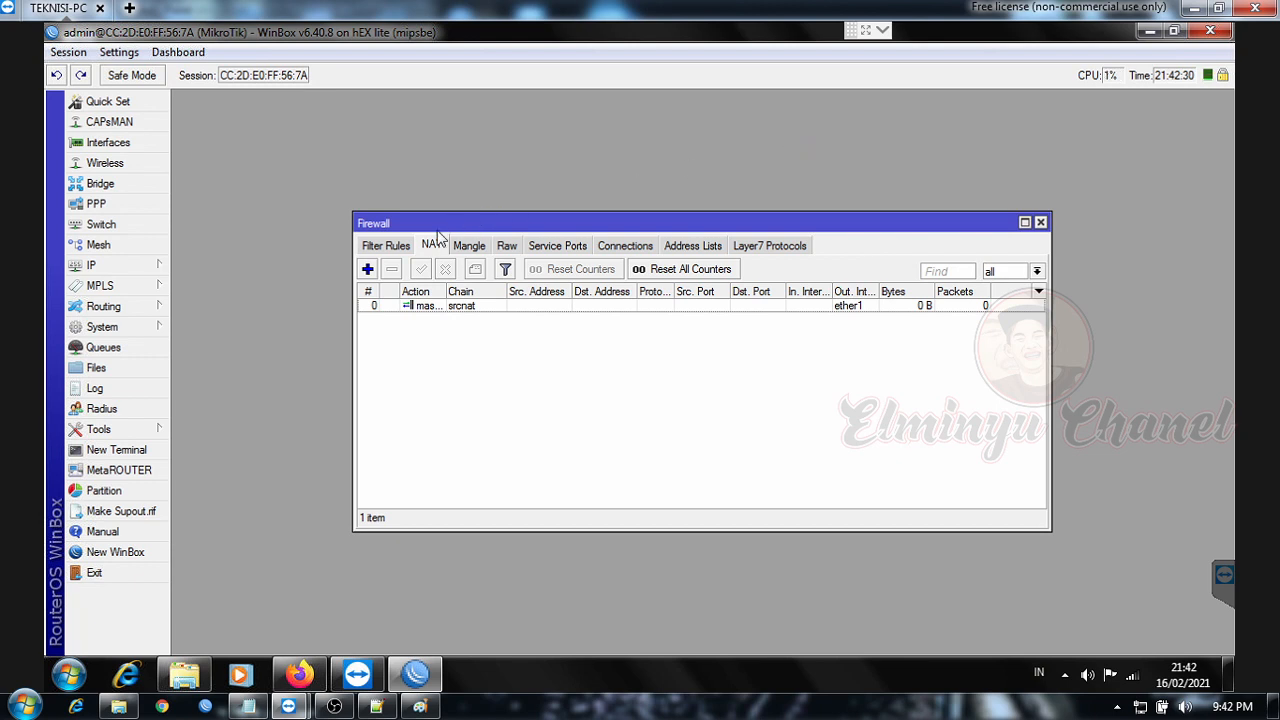
Step: Ping 8.8.8.8 again from a new terminal to retest internet access, and close the terminal
{"action": "left_click", "coordinate": [108, 452]}
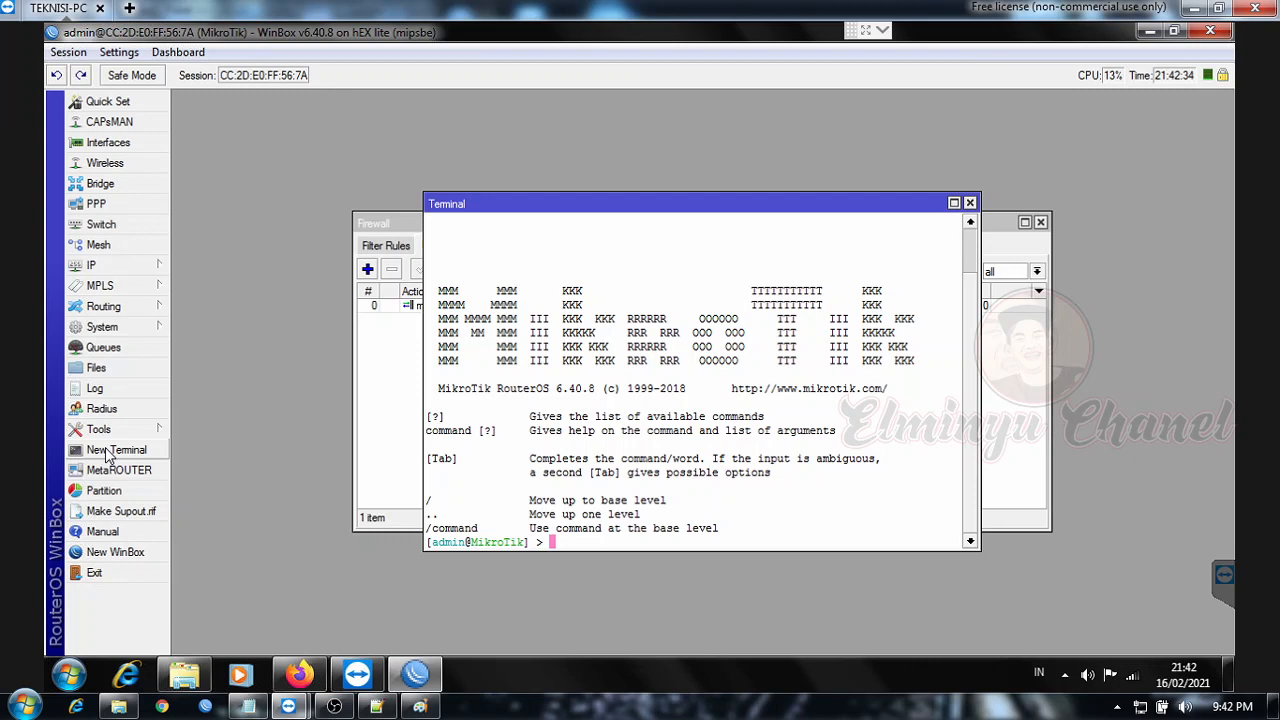
{"action": "type", "text": "ping 8.8.8.8"}
{"action": "key", "text": "Return"}
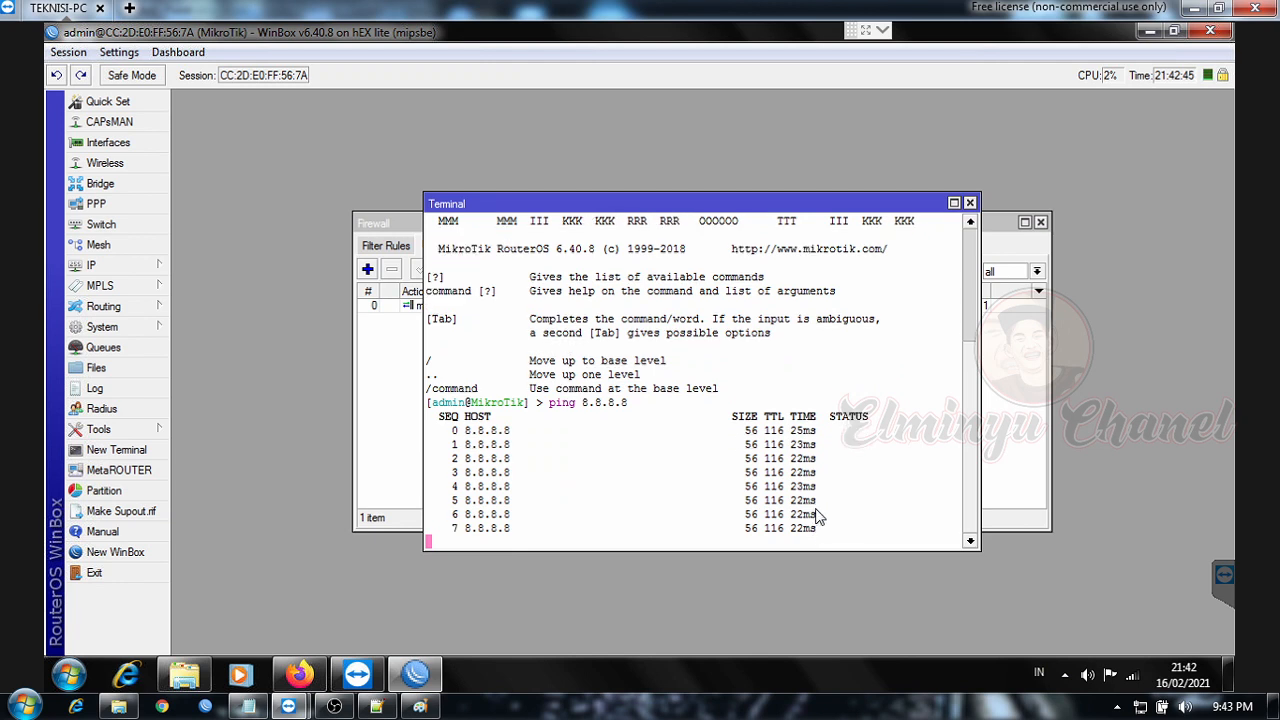
{"action": "left_click", "coordinate": [970, 204]}
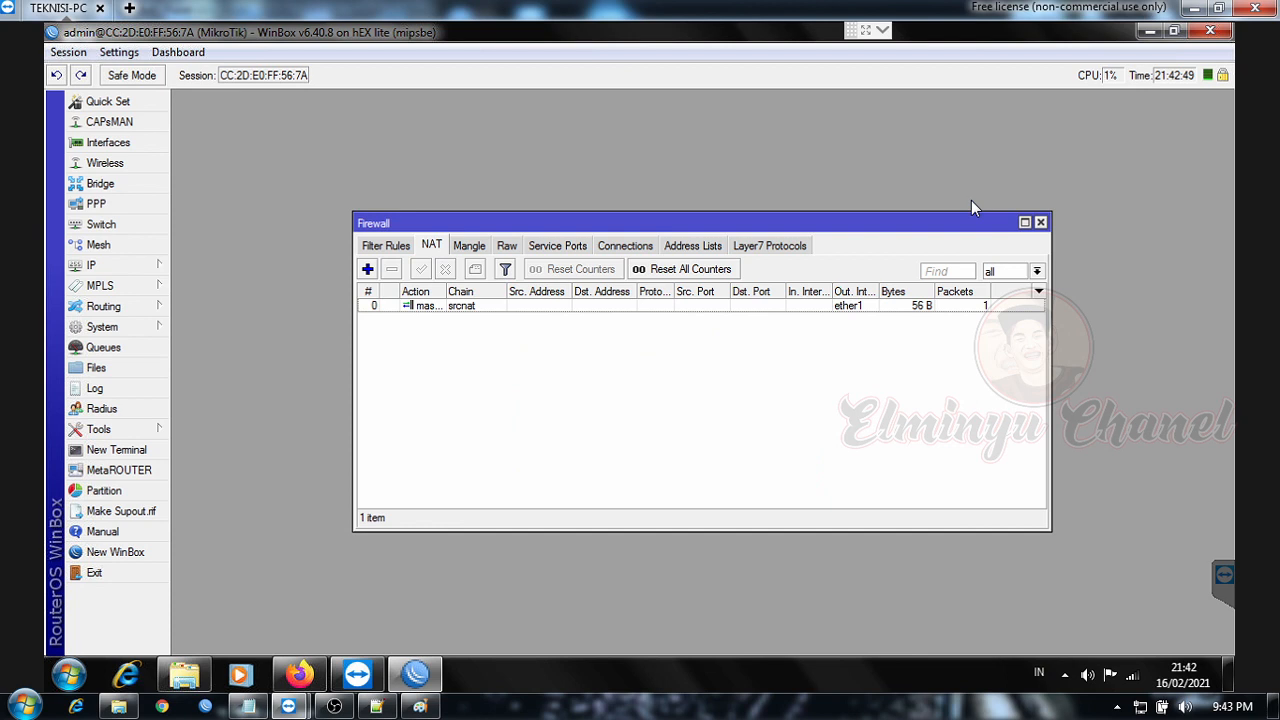
Step: Close the firewall and route list windows
{"action": "left_click", "coordinate": [1040, 223]}
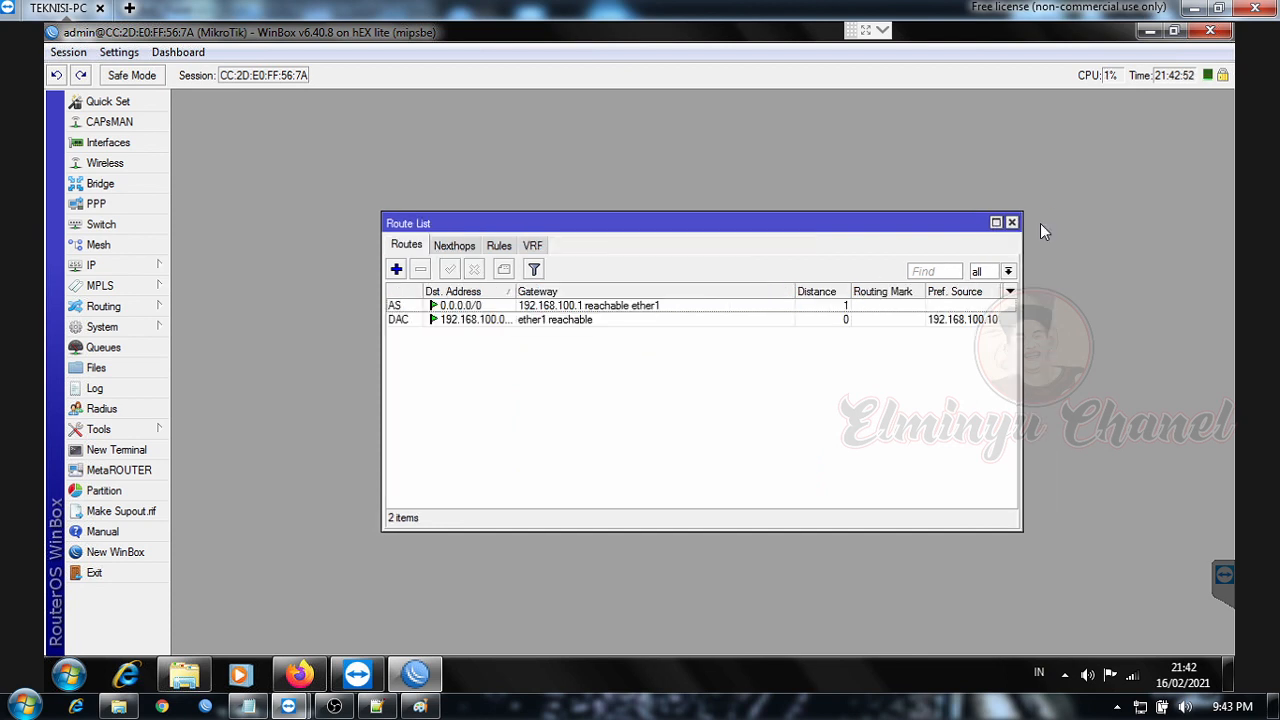
{"action": "left_click", "coordinate": [1011, 223]}
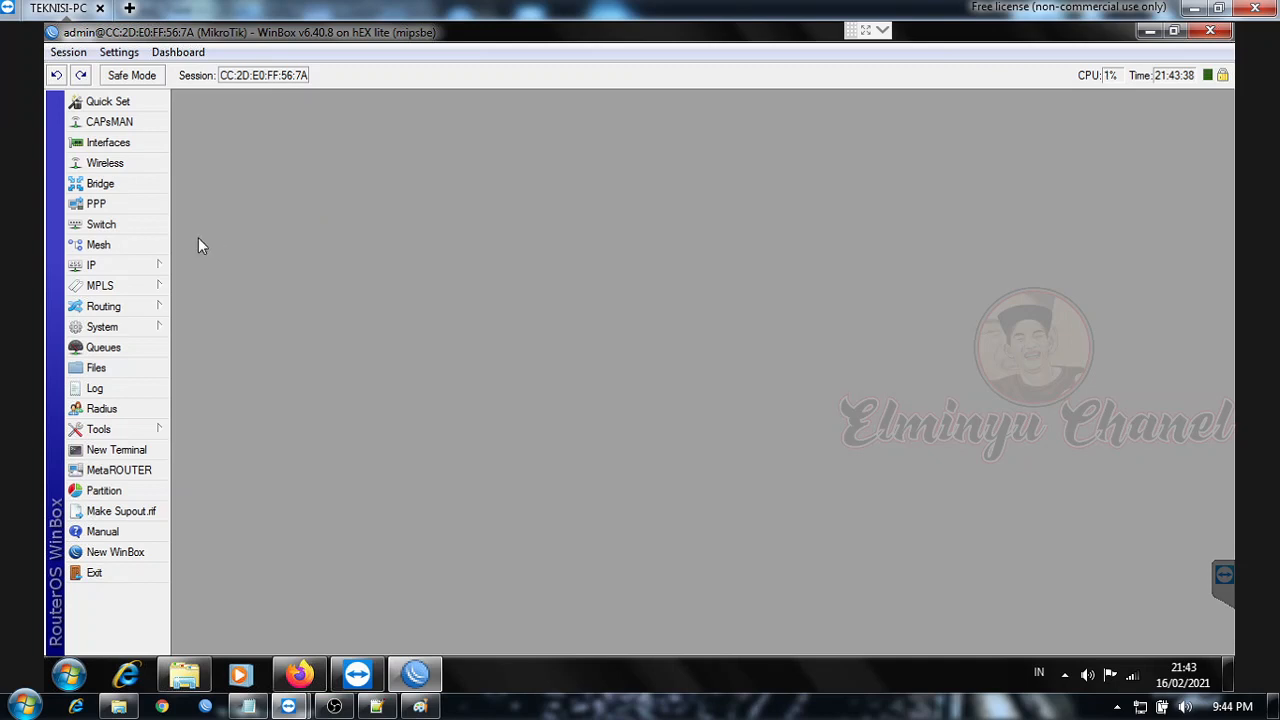
{"action": "left_click", "coordinate": [149, 267]}
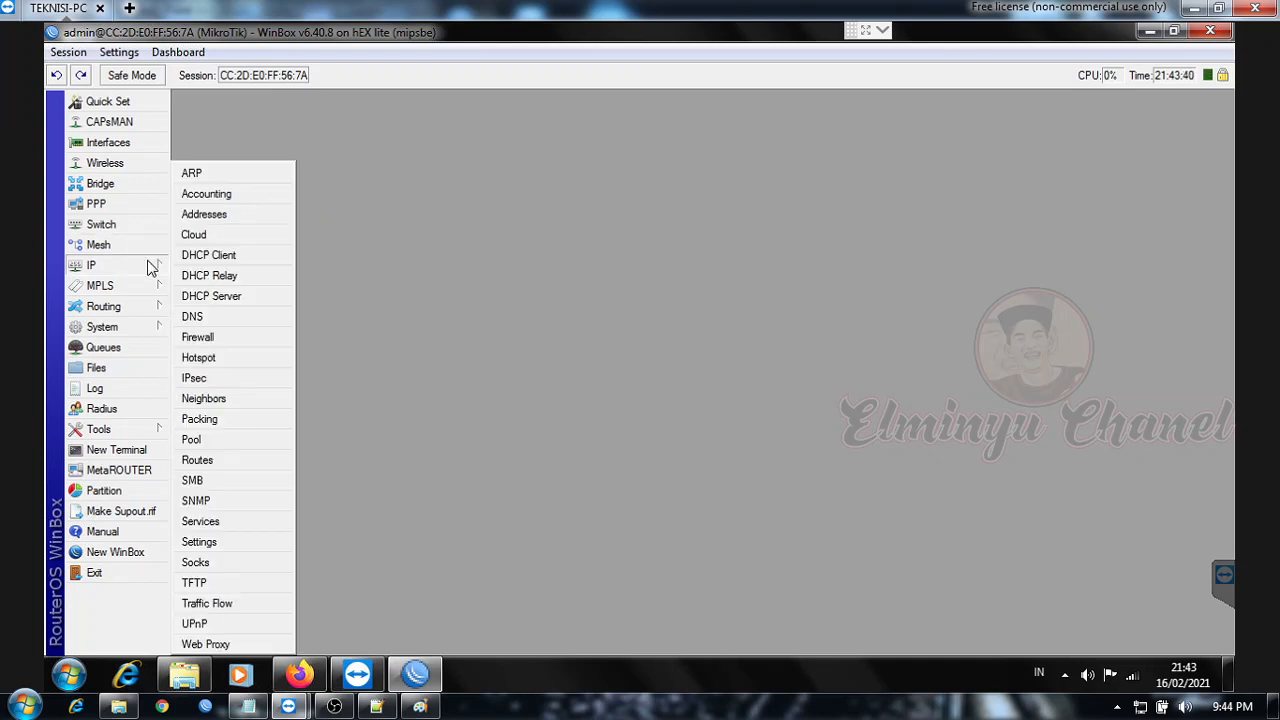
{"action": "left_click", "coordinate": [199, 358]}
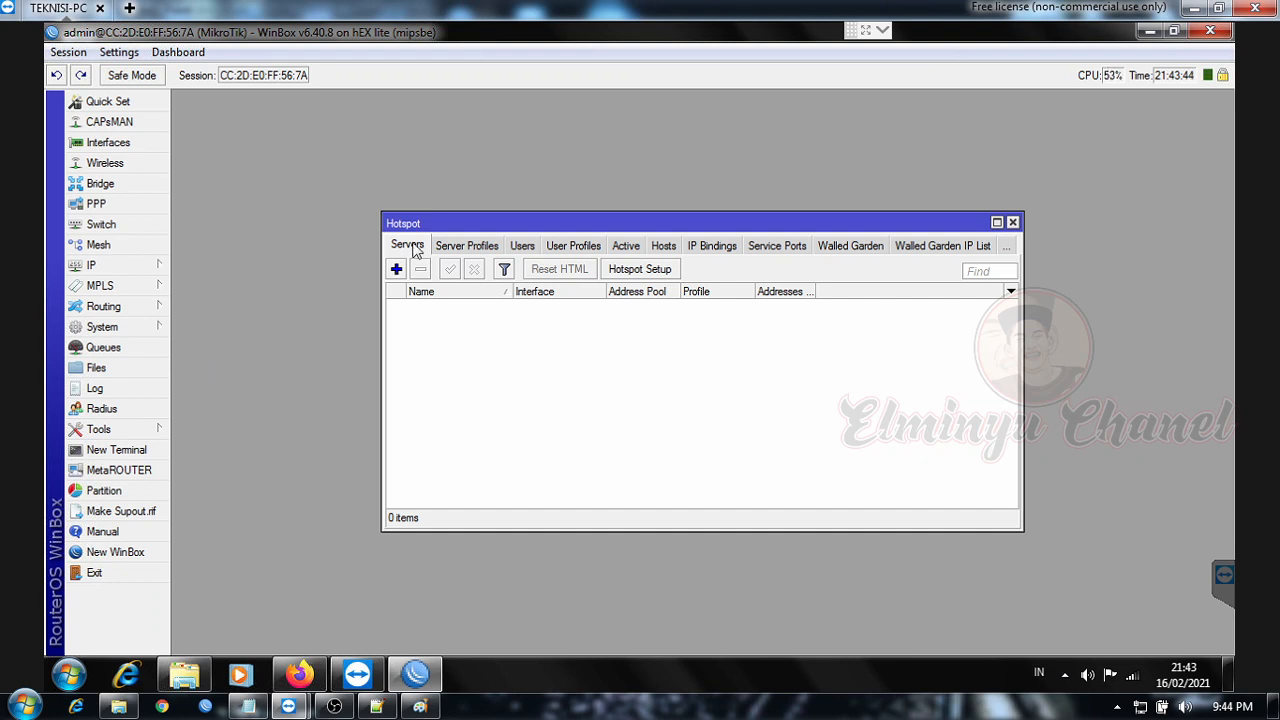
{"action": "left_click", "coordinate": [651, 272]}
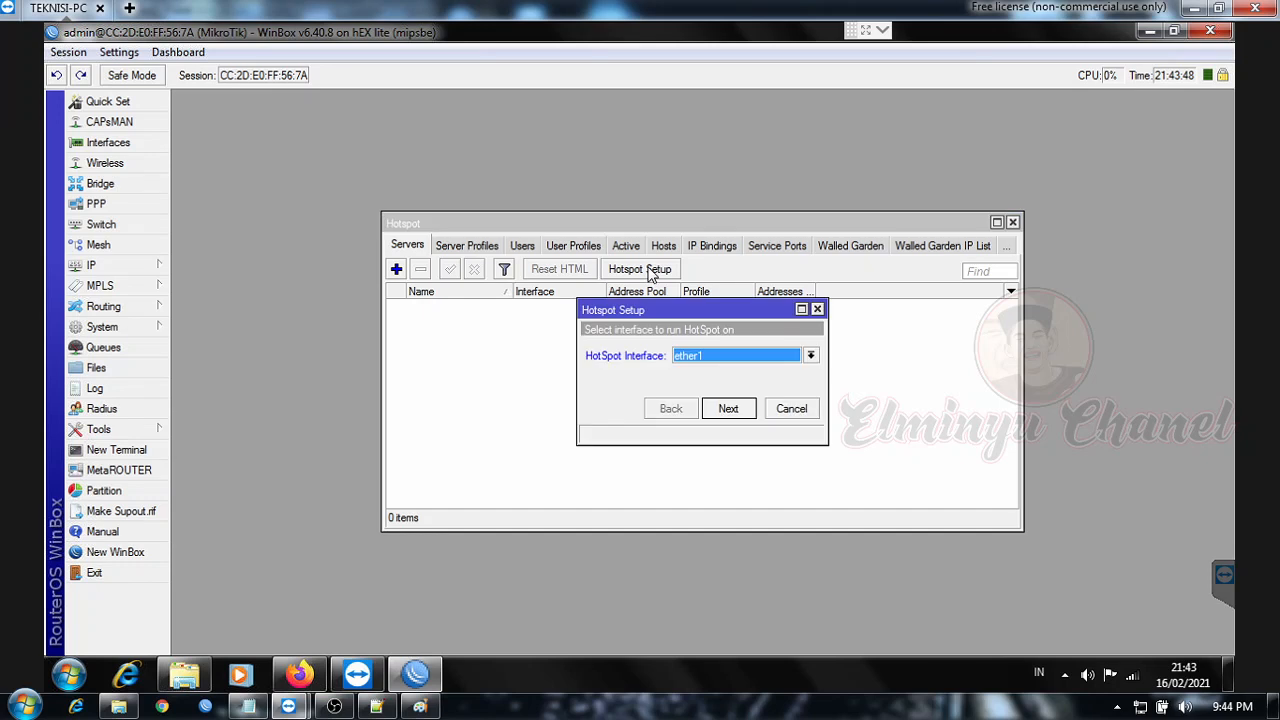
{"action": "left_click", "coordinate": [817, 311]}
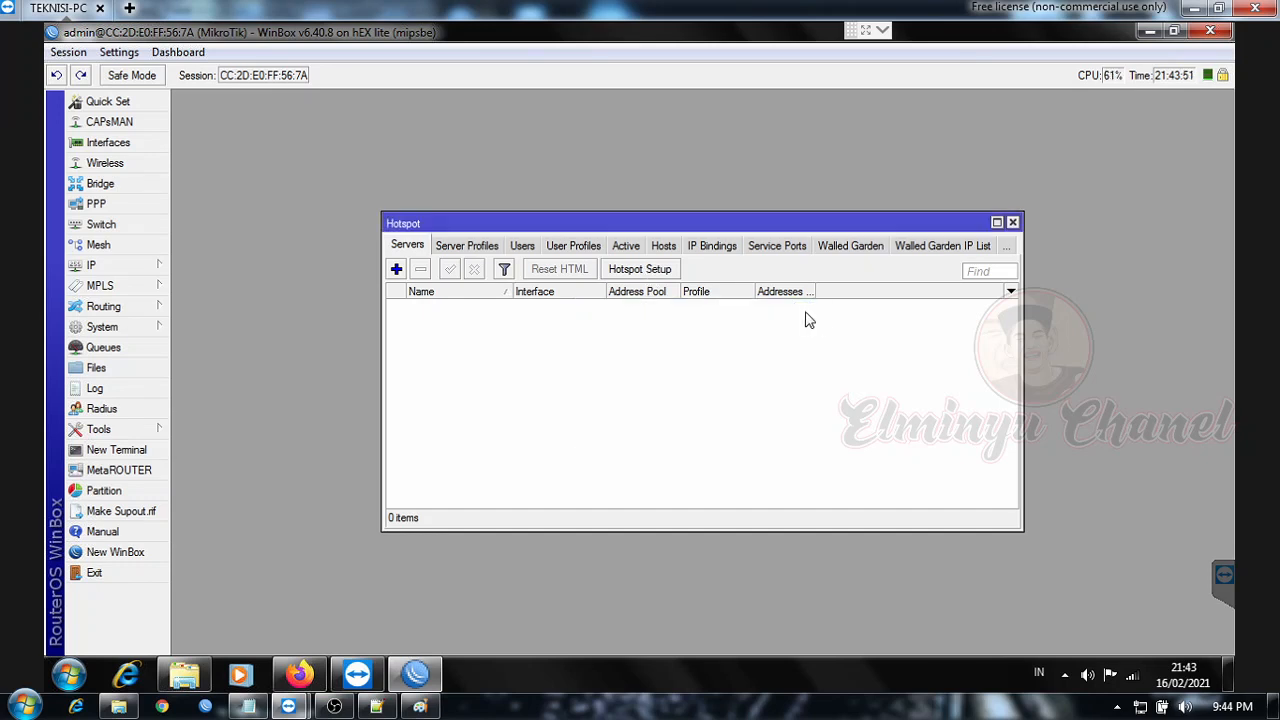
{"action": "left_click", "coordinate": [1012, 223]}
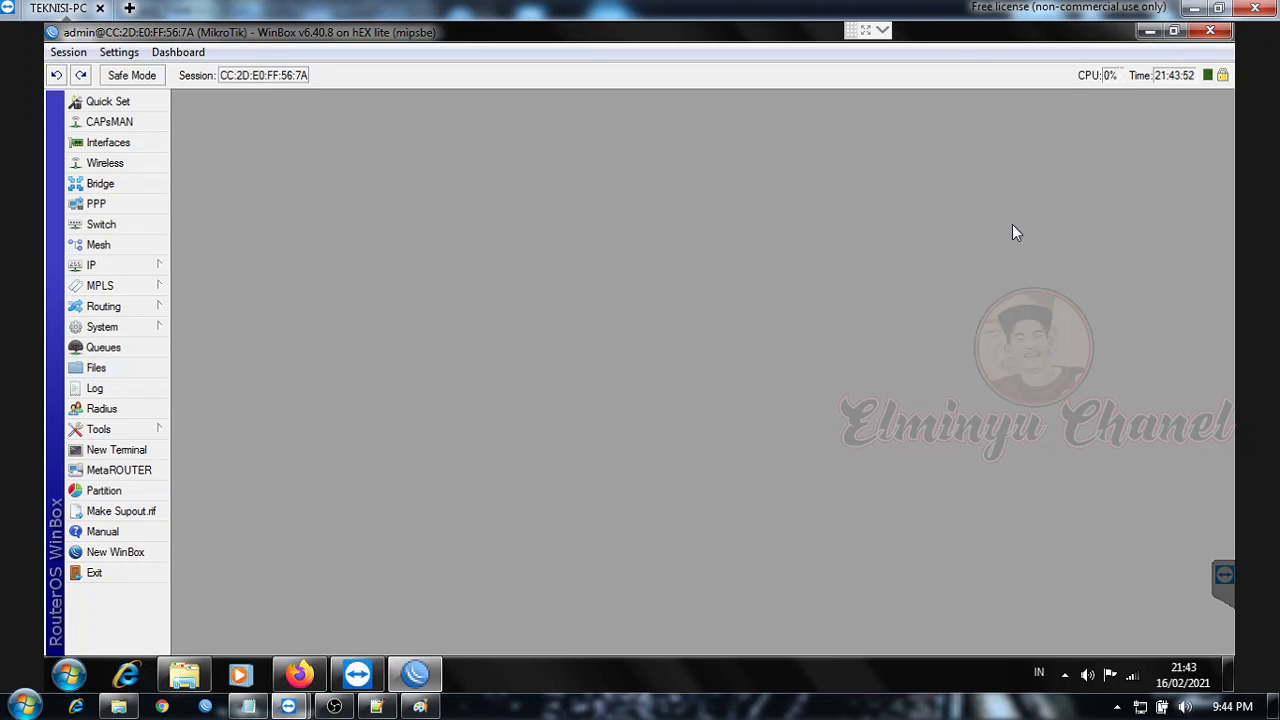
Step: Start a new IP address entry with address 10.10.10.1/24 on interface ether2
{"action": "left_click", "coordinate": [133, 271]}
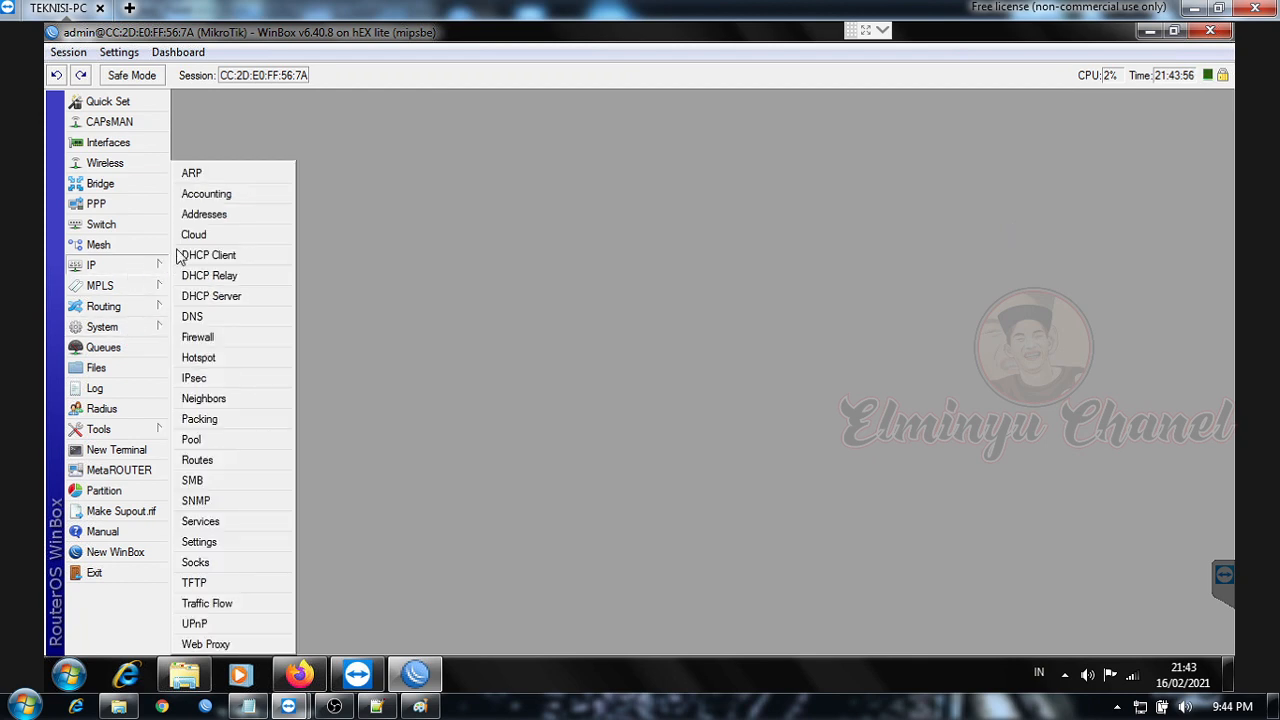
{"action": "left_click", "coordinate": [199, 216]}
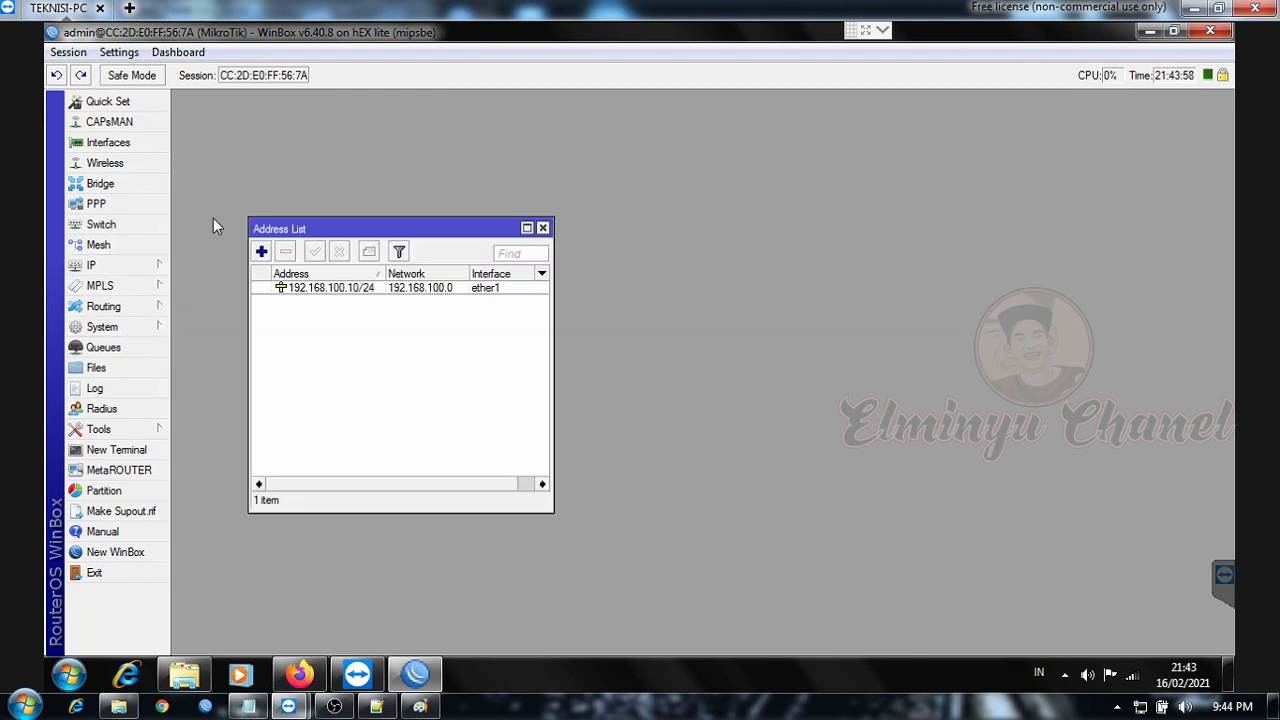
{"action": "left_click", "coordinate": [262, 253]}
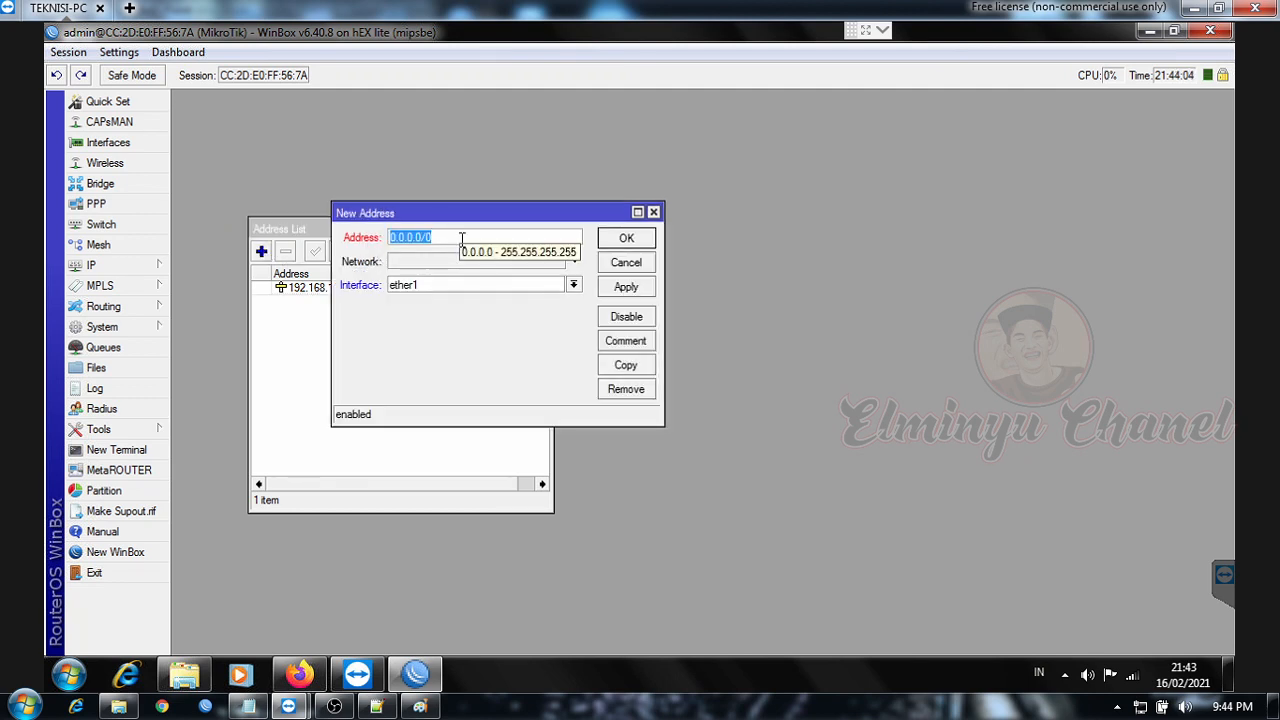
{"action": "type", "text": "10"}
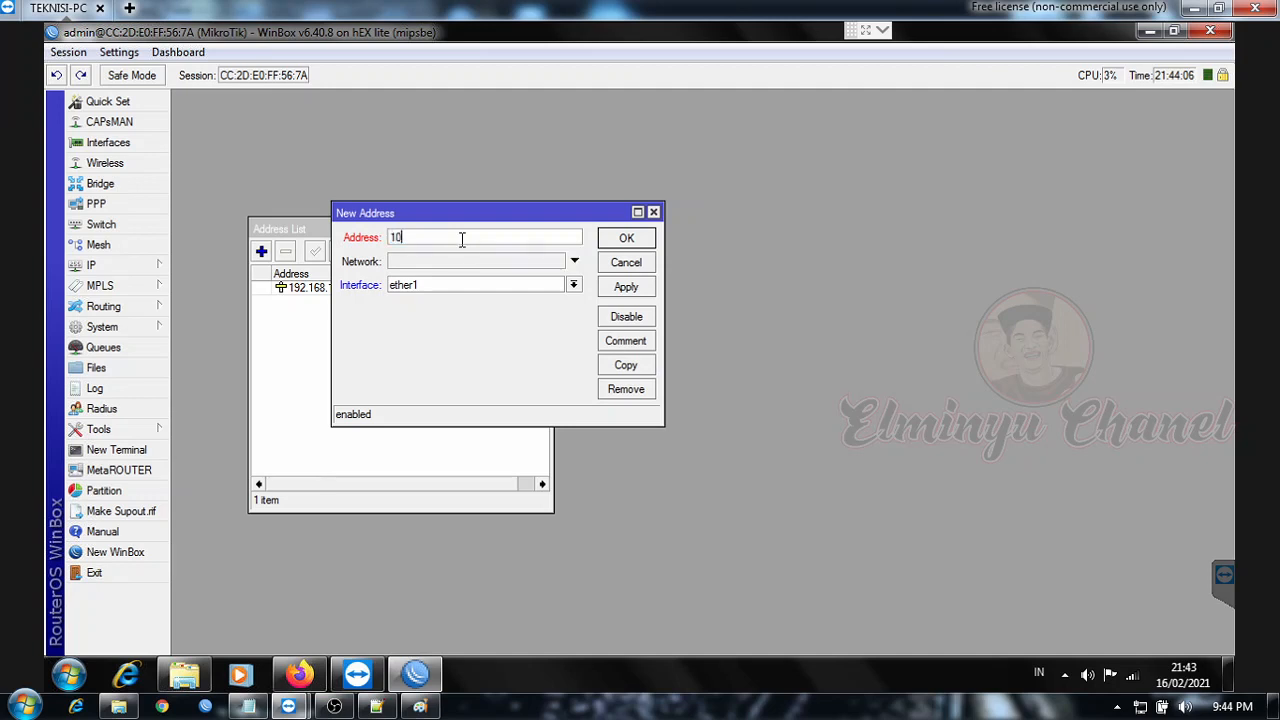
{"action": "type", "text": ".10.10.1/24"}
{"action": "left_click", "coordinate": [573, 285]}
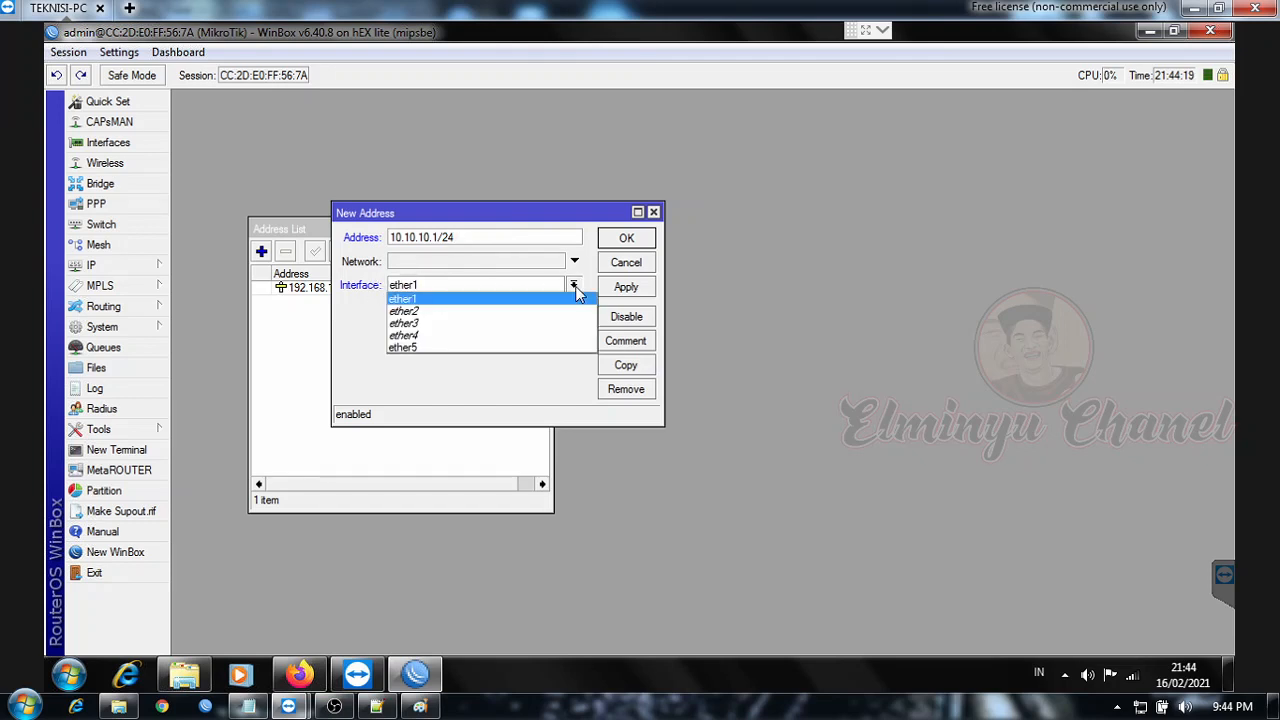
{"action": "left_click", "coordinate": [492, 318]}
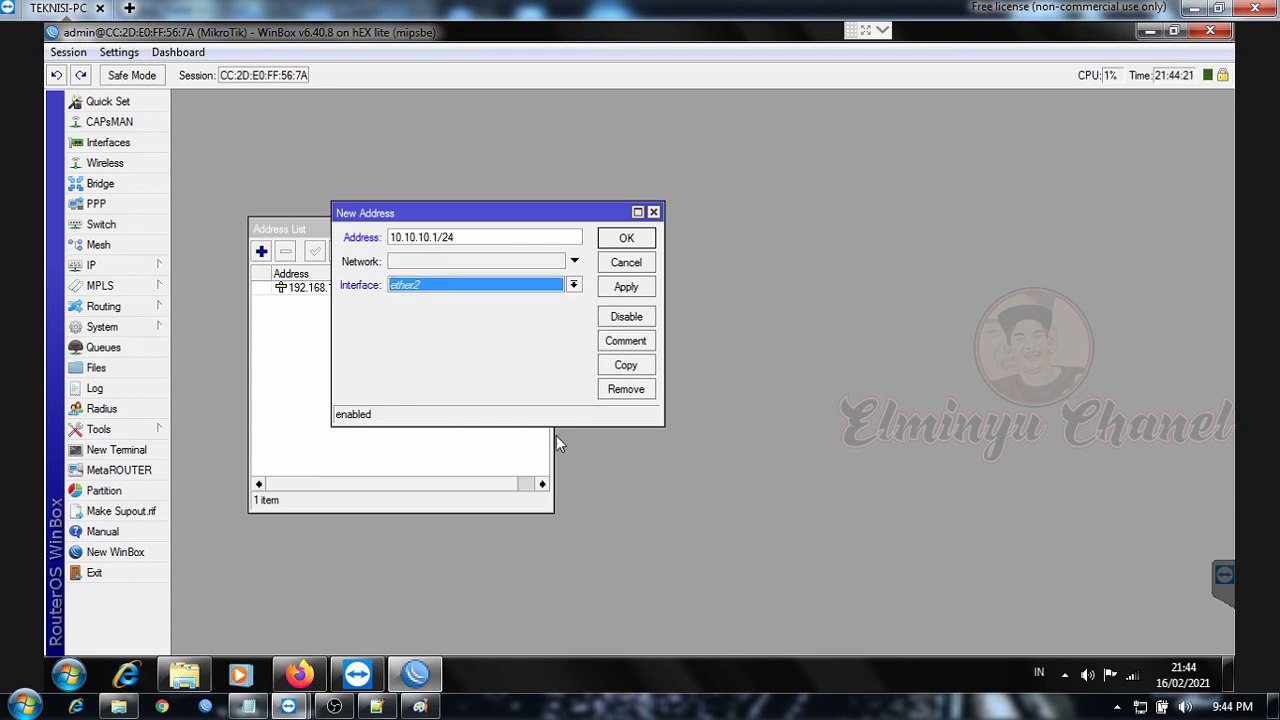
Step: Switch to Paint, draw a freehand cable up from the MikroTik box, and add a rectangle about 125 × 50 px at its end
{"action": "left_click", "coordinate": [419, 706]}
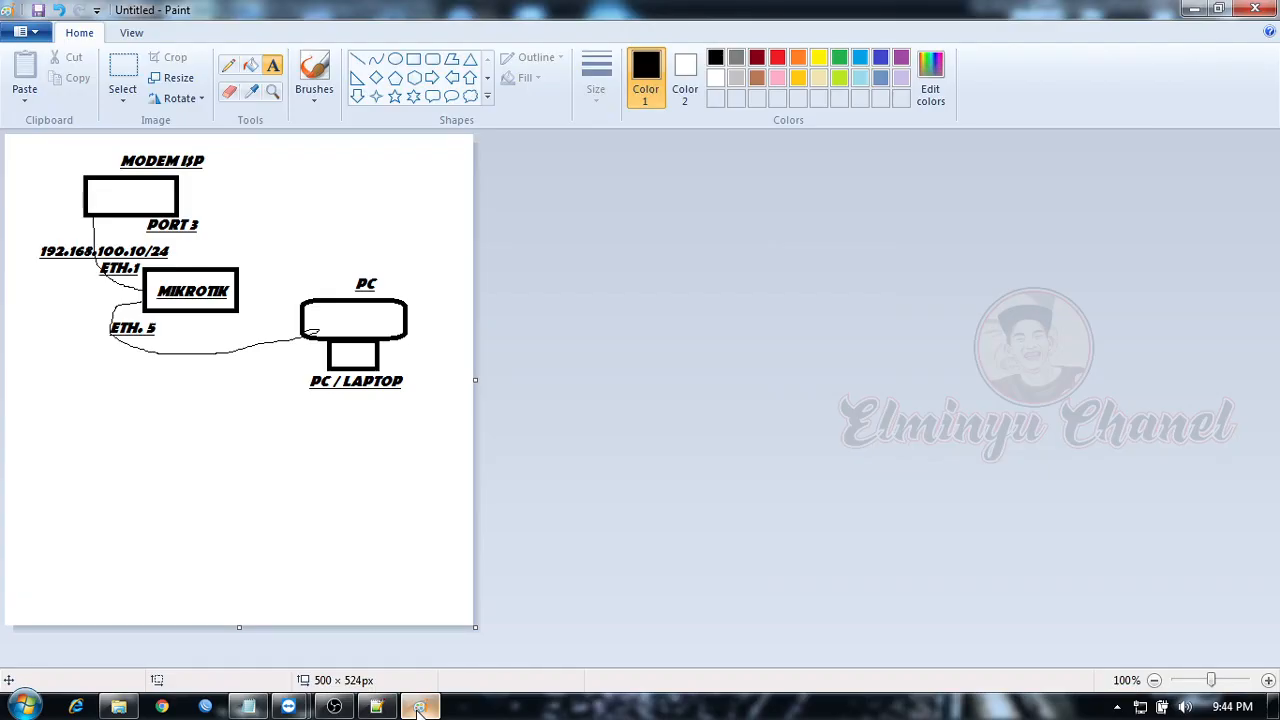
{"action": "left_click", "coordinate": [228, 65]}
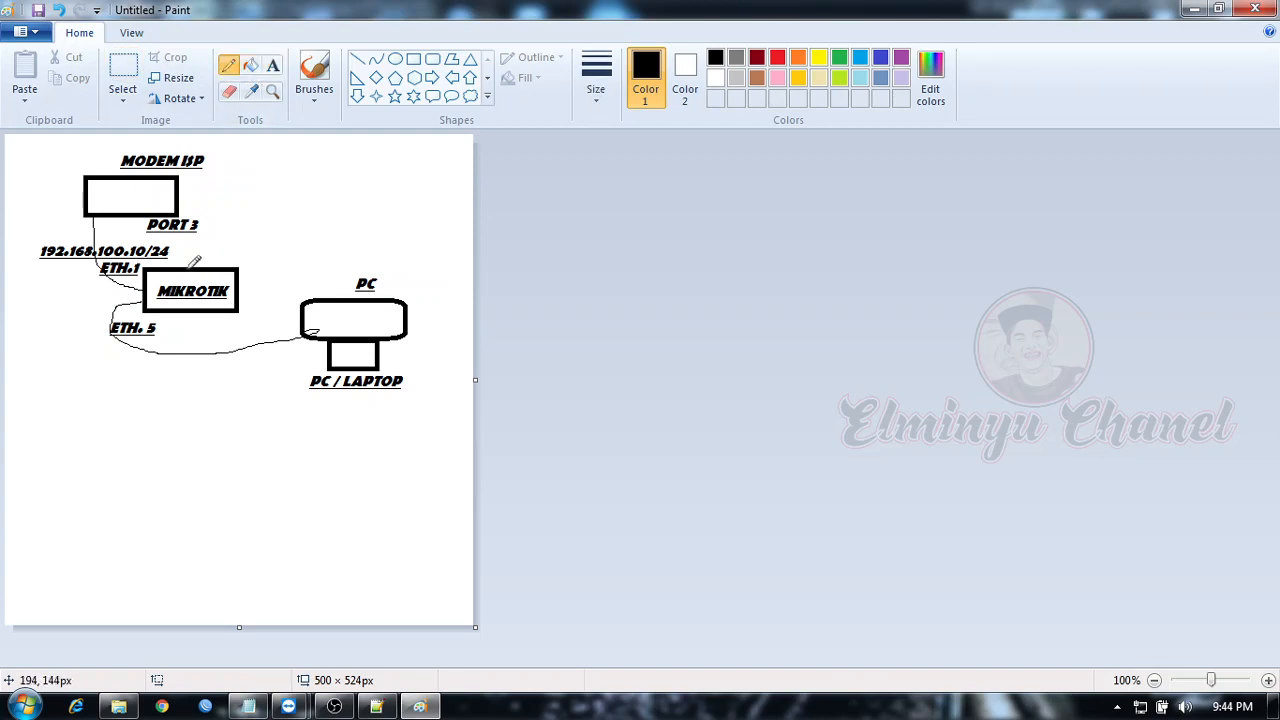
{"action": "mouse_move", "coordinate": [182, 268]}
{"action": "left_mouse_down"}
{"action": "mouse_move", "coordinate": [278, 178]}
{"action": "mouse_move", "coordinate": [298, 180]}
{"action": "left_mouse_up"}
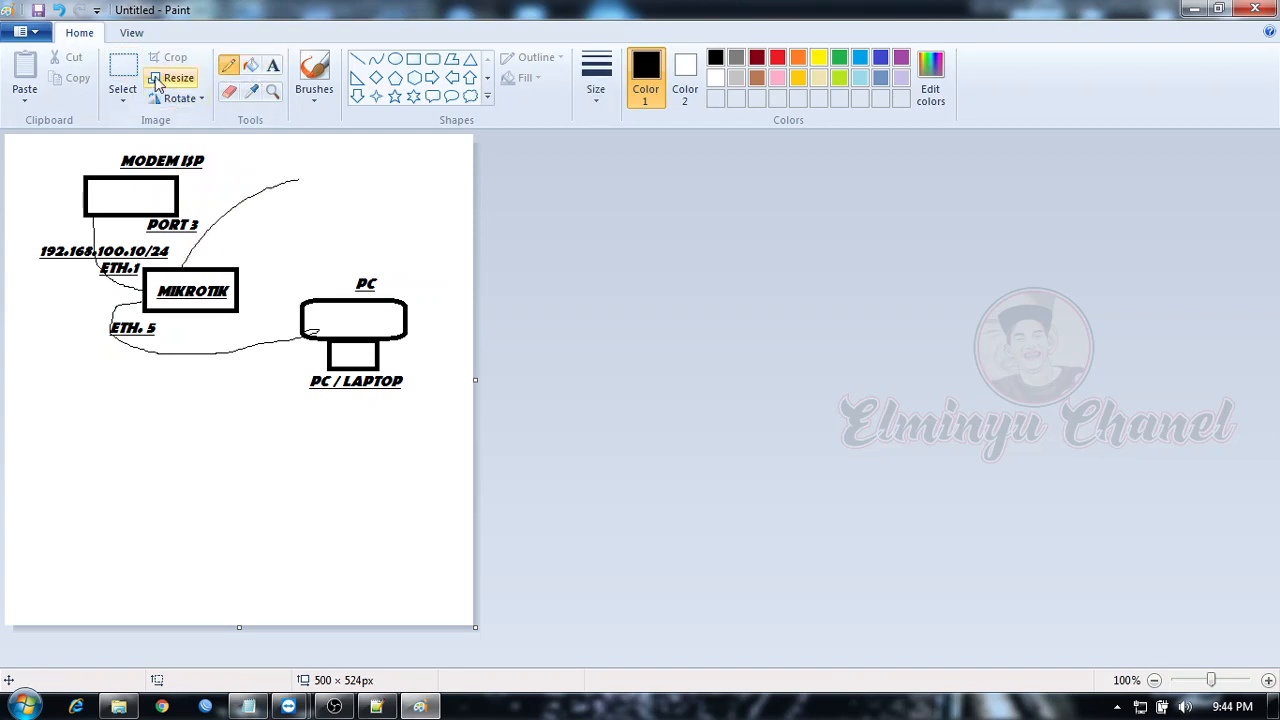
{"action": "left_click", "coordinate": [413, 59]}
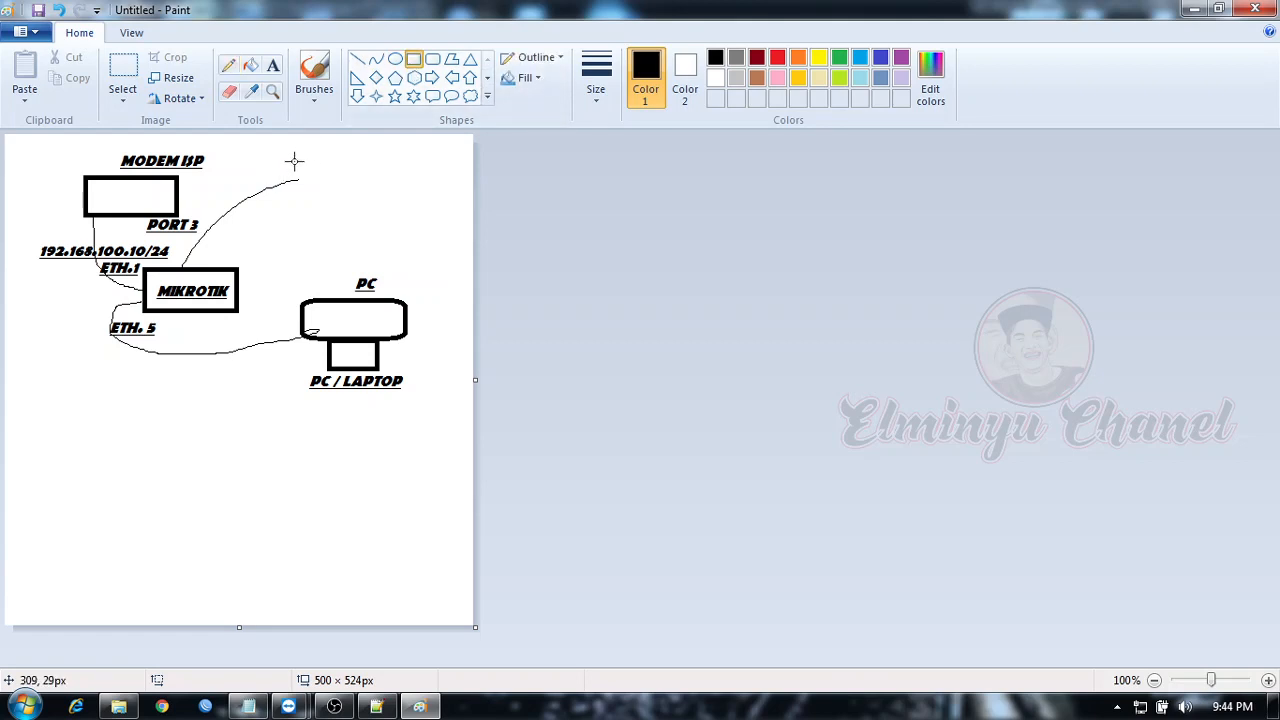
{"action": "mouse_move", "coordinate": [294, 161]}
{"action": "left_mouse_down"}
{"action": "mouse_move", "coordinate": [345, 206]}
{"action": "mouse_move", "coordinate": [413, 210]}
{"action": "left_mouse_up"}
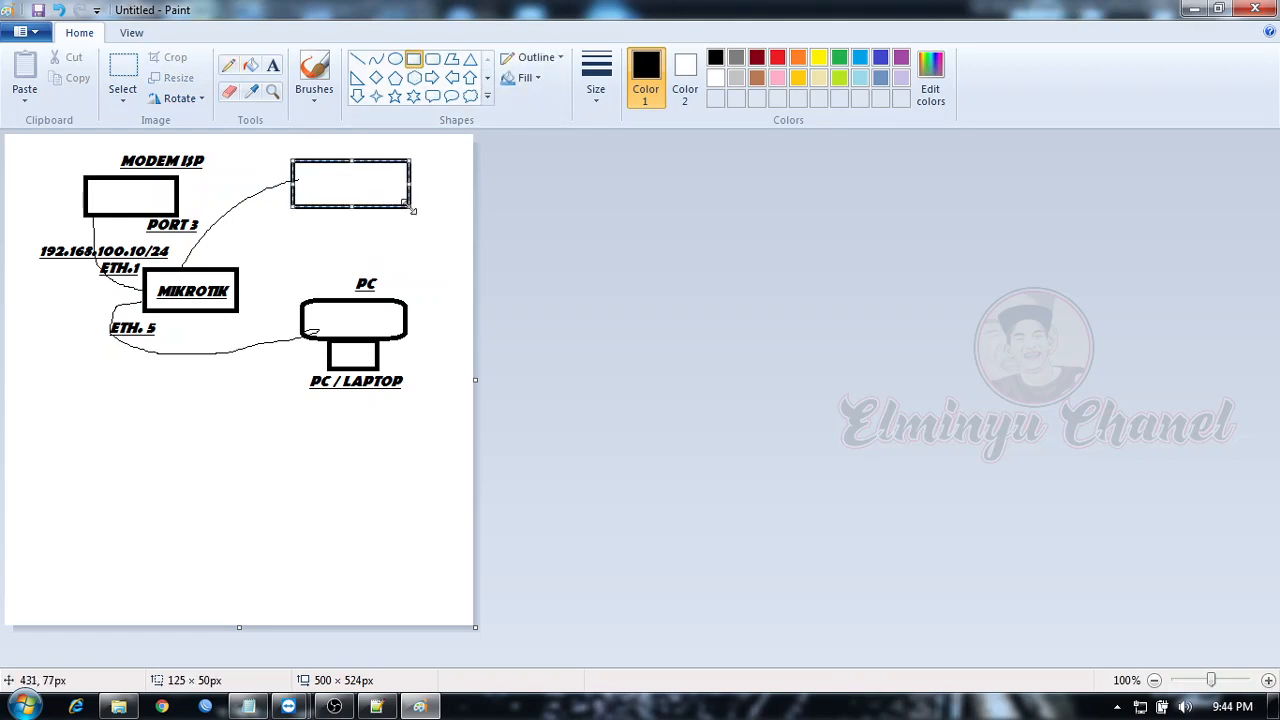
Step: Add the text label AKSES POINT and place it inside the new rectangle
{"action": "left_click", "coordinate": [274, 65]}
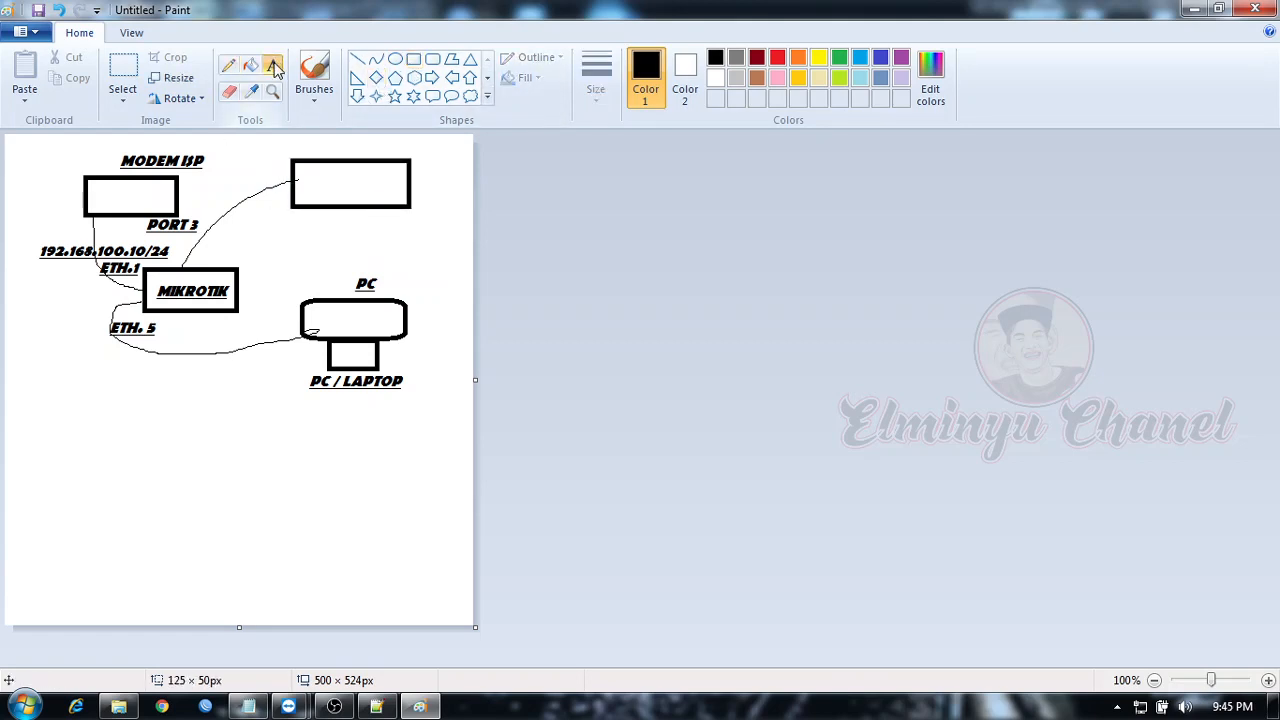
{"action": "left_click", "coordinate": [335, 162]}
{"action": "type", "text": "AP"}
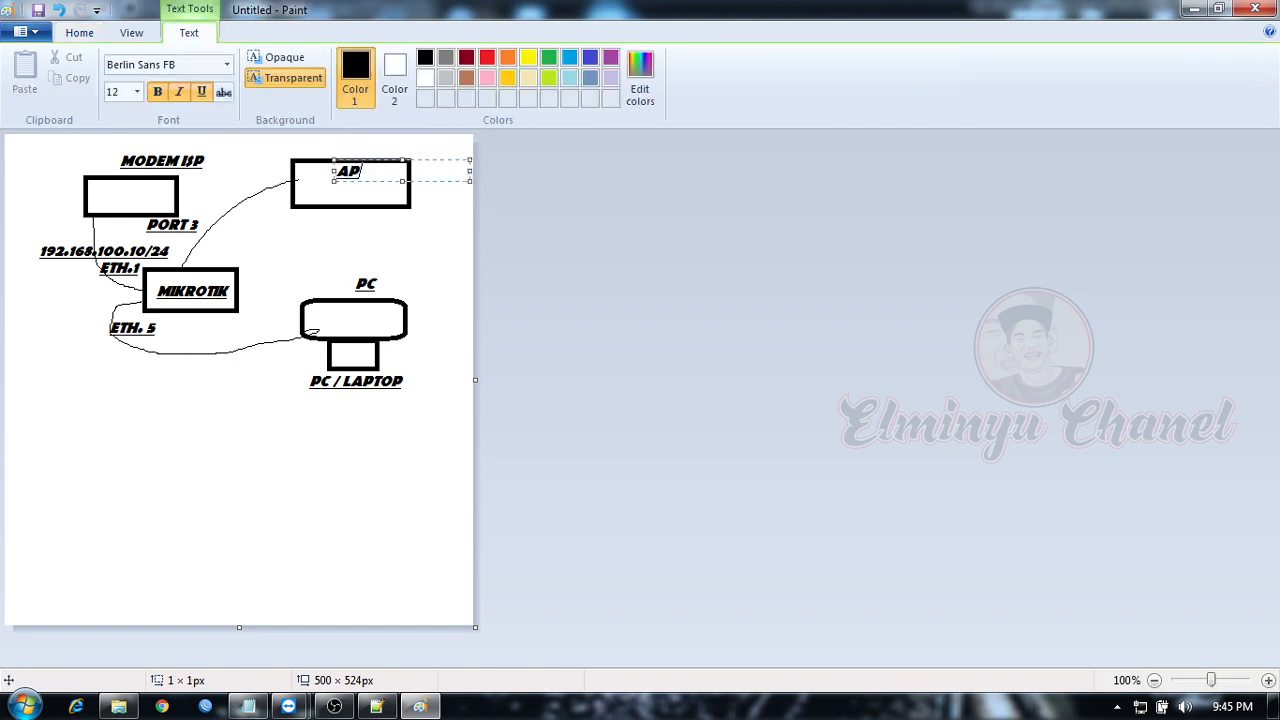
{"action": "type", "text": " AKSE"}
{"action": "key", "text": "BackSpace"}
{"action": "key", "text": "BackSpace"}
{"action": "key", "text": "BackSpace"}
{"action": "key", "text": "BackSpace"}
{"action": "key", "text": "BackSpace"}
{"action": "key", "text": "BackSpace"}
{"action": "type", "text": "KSES P"}
{"action": "type", "text": "I"}
{"action": "key", "text": "BackSpace"}
{"action": "type", "text": "OINT"}
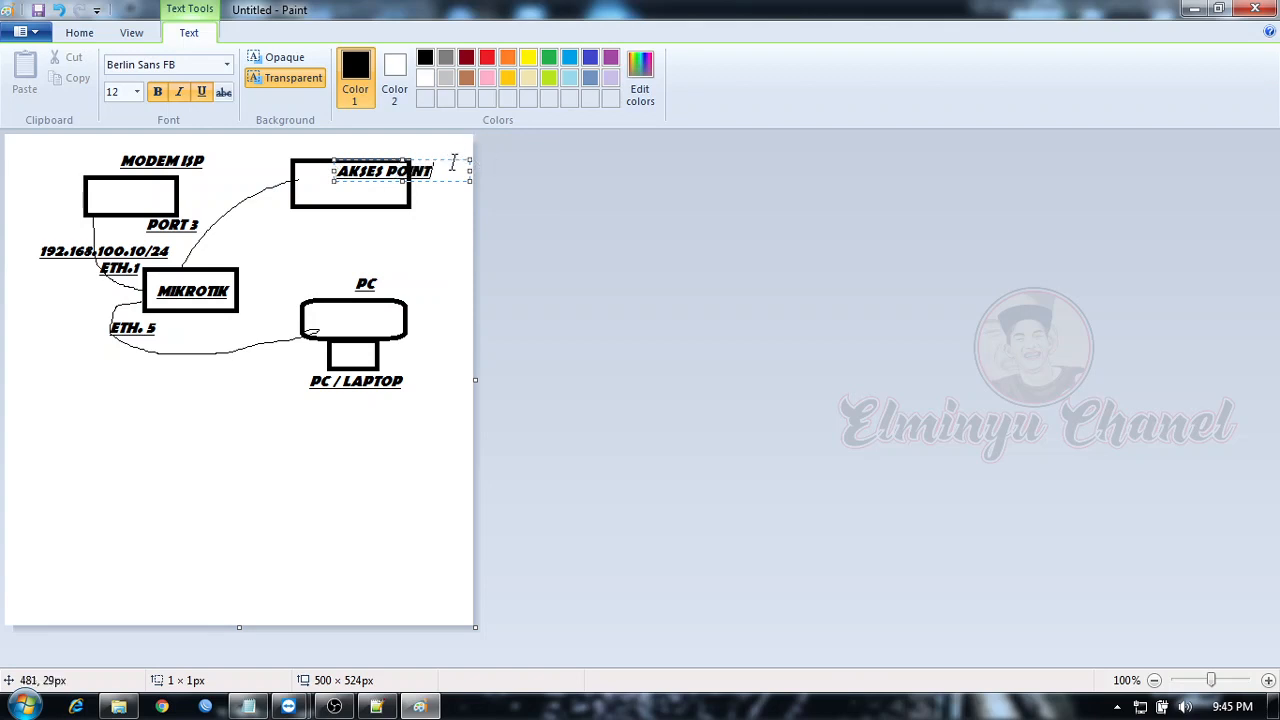
{"action": "left_click_drag", "start_coordinate": [460, 159], "coordinate": [428, 168]}
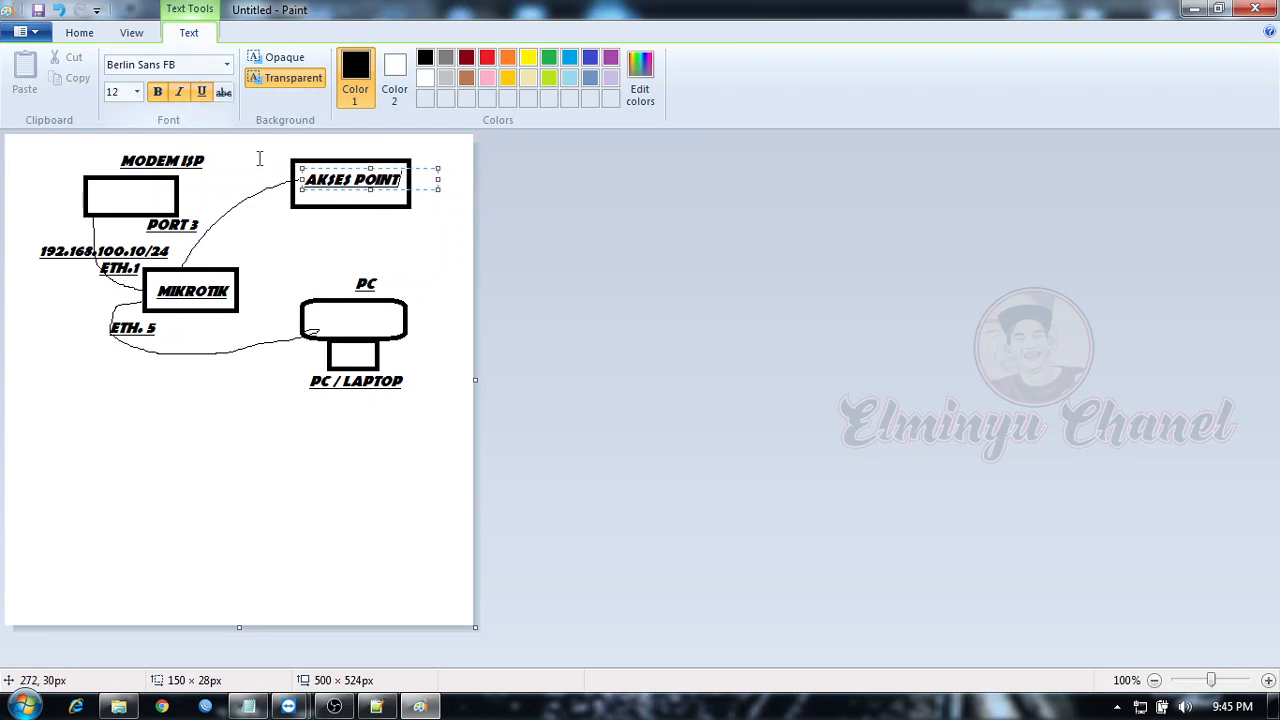
{"action": "left_click", "coordinate": [257, 212]}
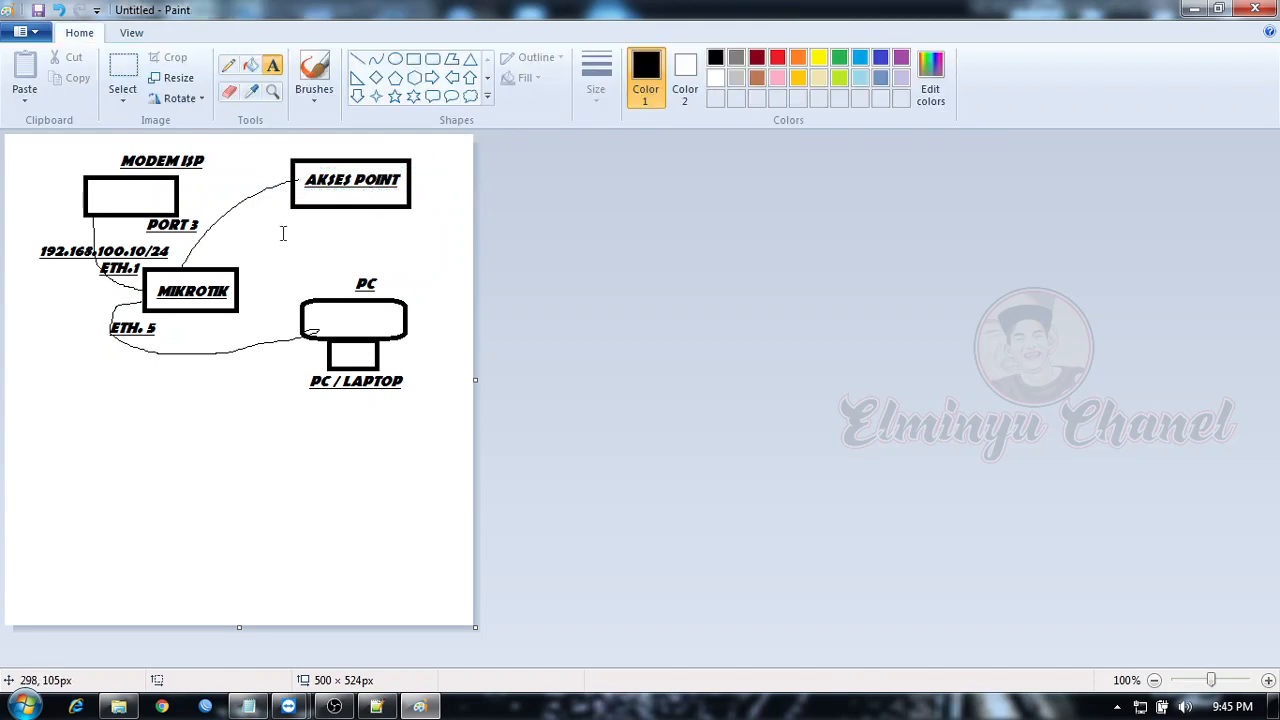
Step: Add the address label 10.10.10.1/24 and place it just above the AKSES POINT box
{"action": "left_click", "coordinate": [283, 229]}
{"action": "type", "text": "10"}
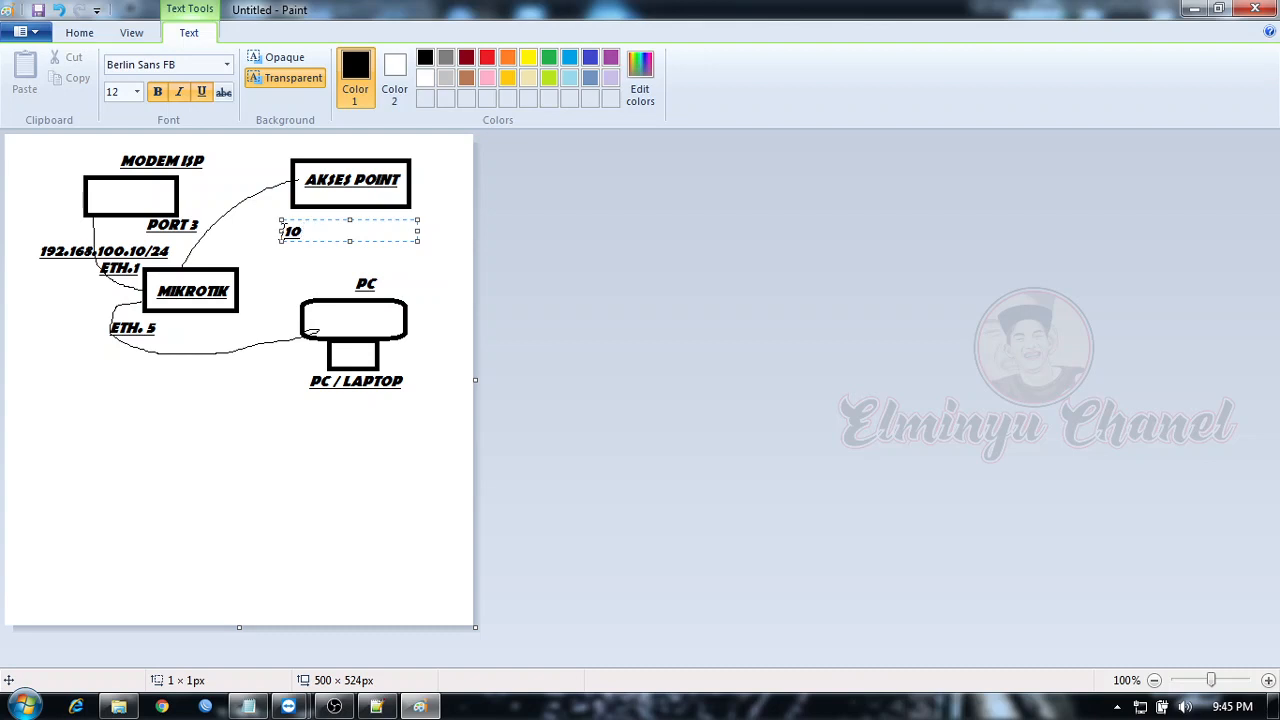
{"action": "type", "text": ".10.10.124"}
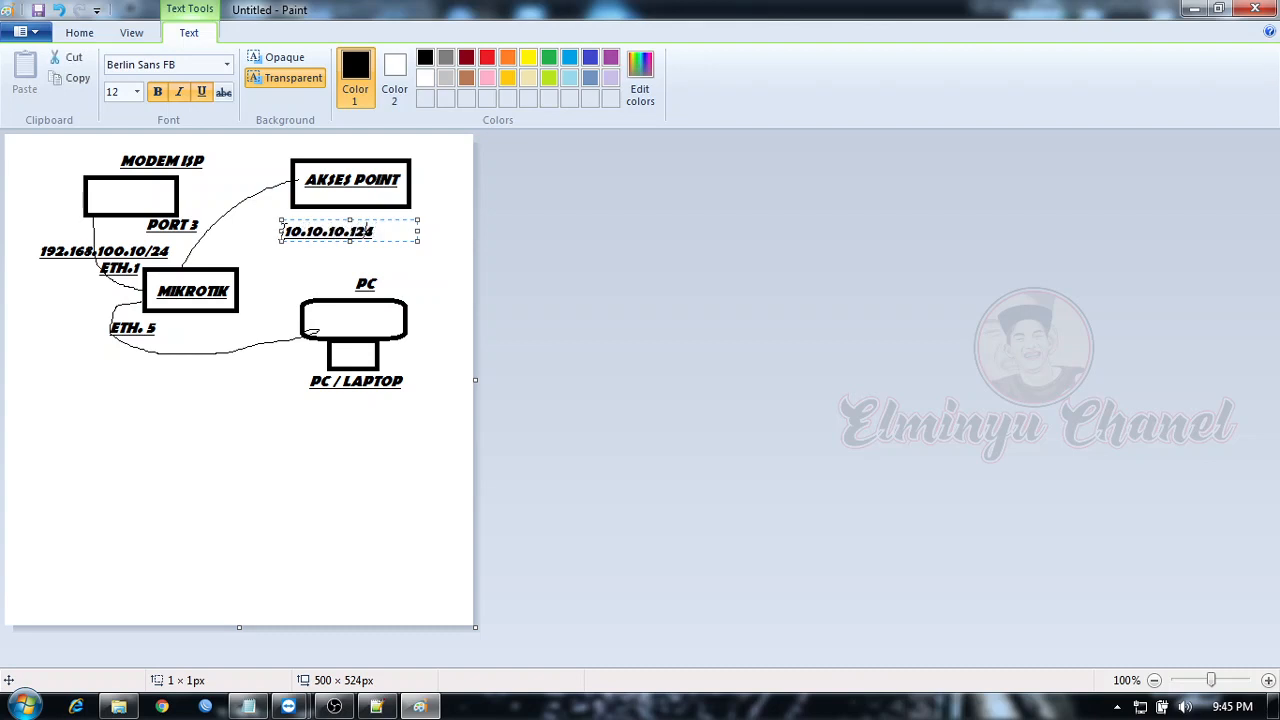
{"action": "key", "text": "Left"}
{"action": "key", "text": "Left"}
{"action": "type", "text": "/"}
{"action": "left_click_drag", "start_coordinate": [372, 219], "coordinate": [335, 135]}
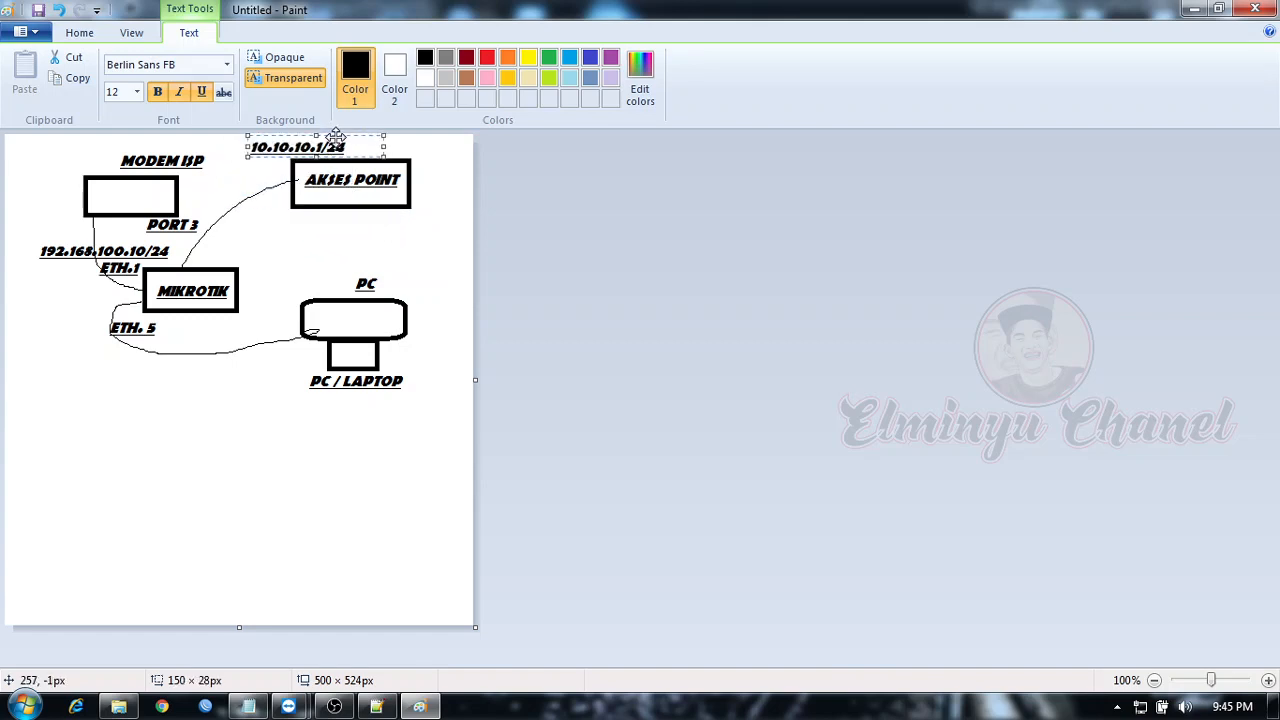
{"action": "left_click", "coordinate": [409, 147]}
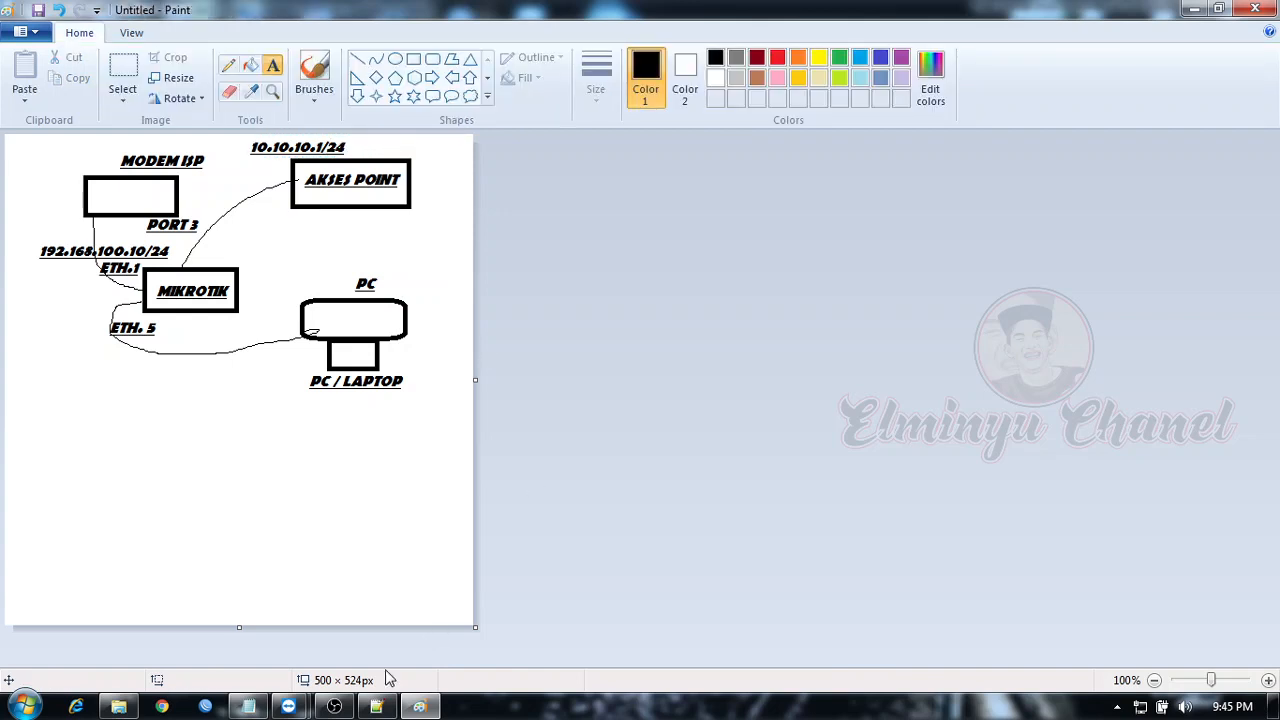
Step: Return to the remote WinBox session and save the new 10.10.10.1/24 address with interface ether2
{"action": "mouse_move", "coordinate": [288, 707]}
{"action": "left_click", "coordinate": [375, 631]}
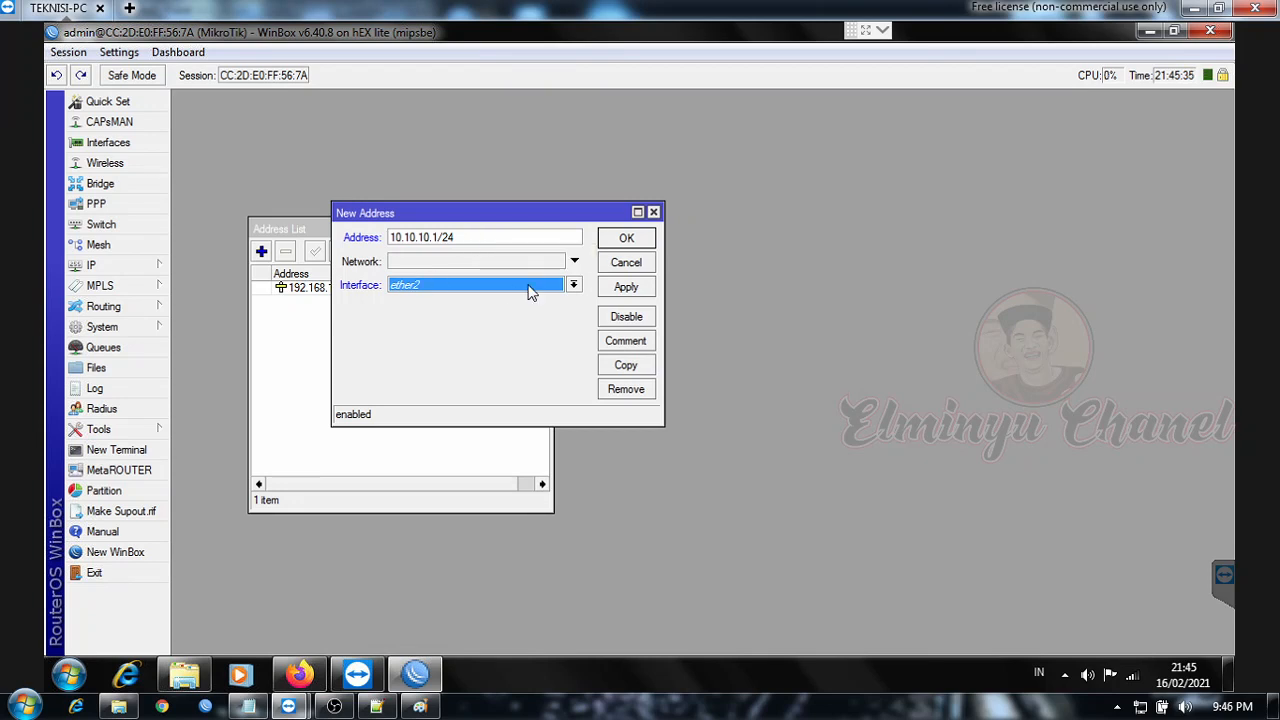
{"action": "left_click", "coordinate": [573, 285]}
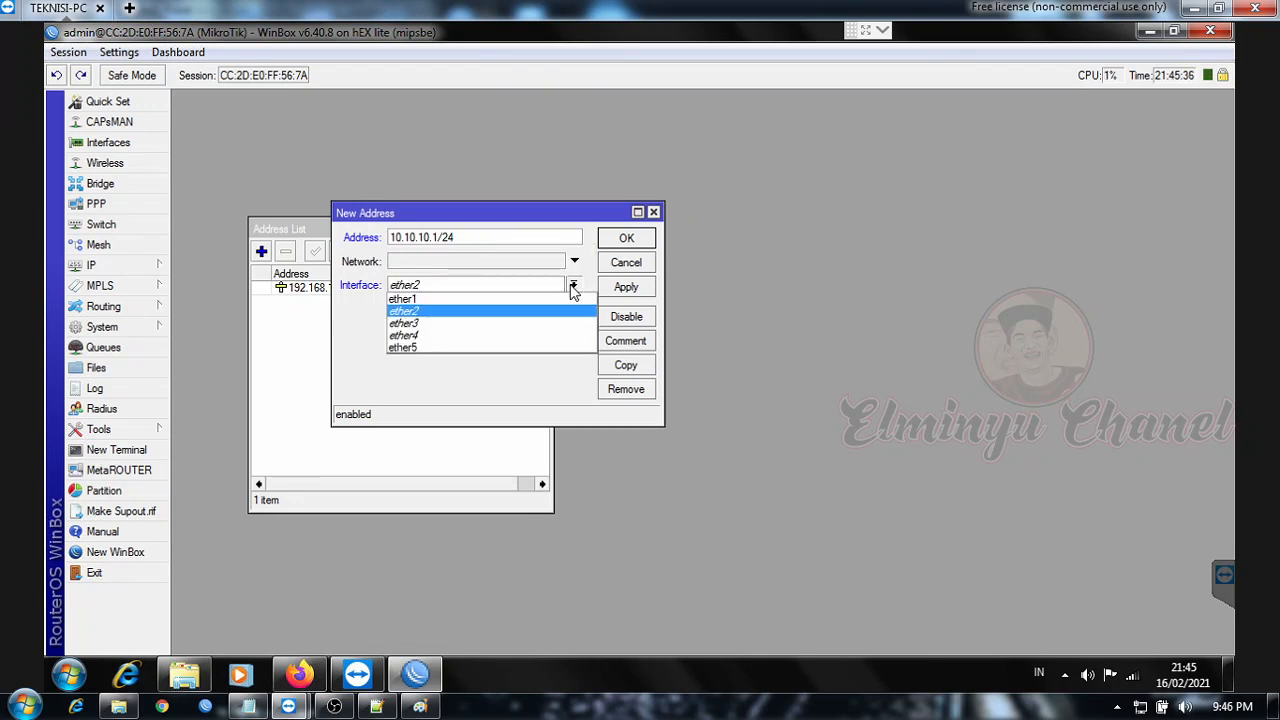
{"action": "left_click", "coordinate": [424, 313]}
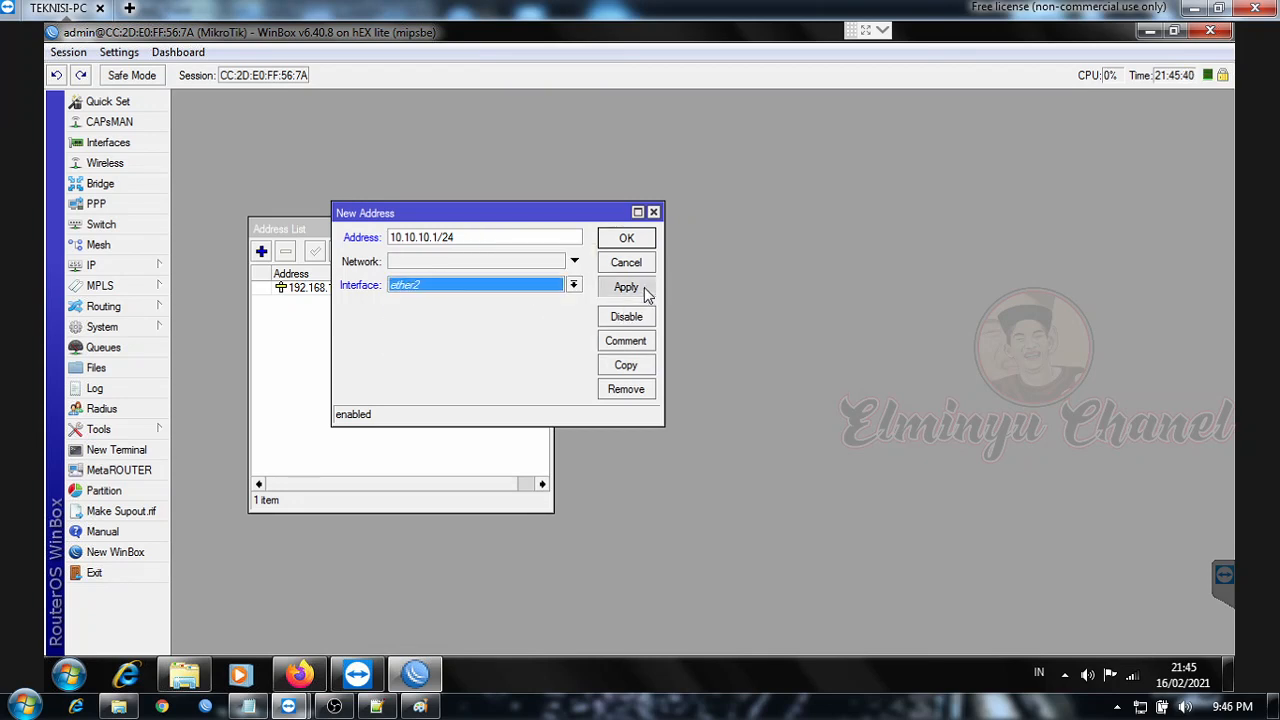
{"action": "left_click", "coordinate": [646, 291]}
{"action": "left_click", "coordinate": [632, 240]}
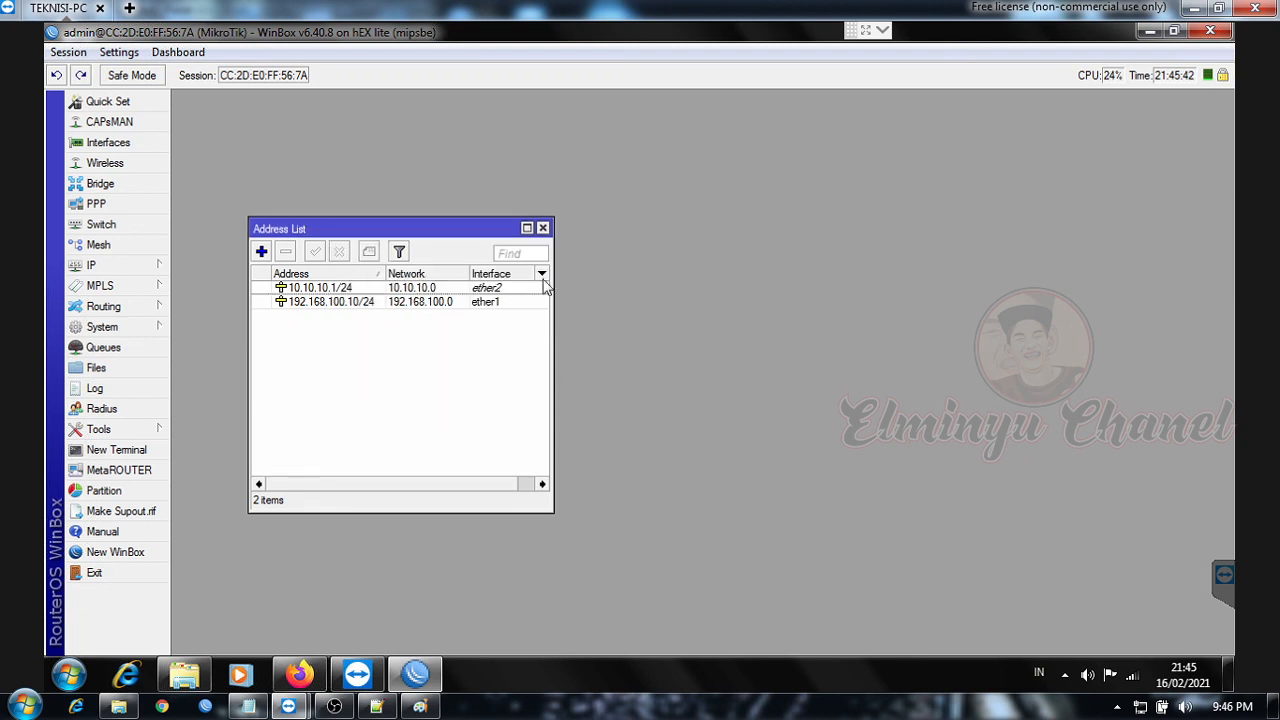
Step: Open the ether2 address entry, place its window beside the address list, and examine its network value
{"action": "left_click", "coordinate": [486, 290]}
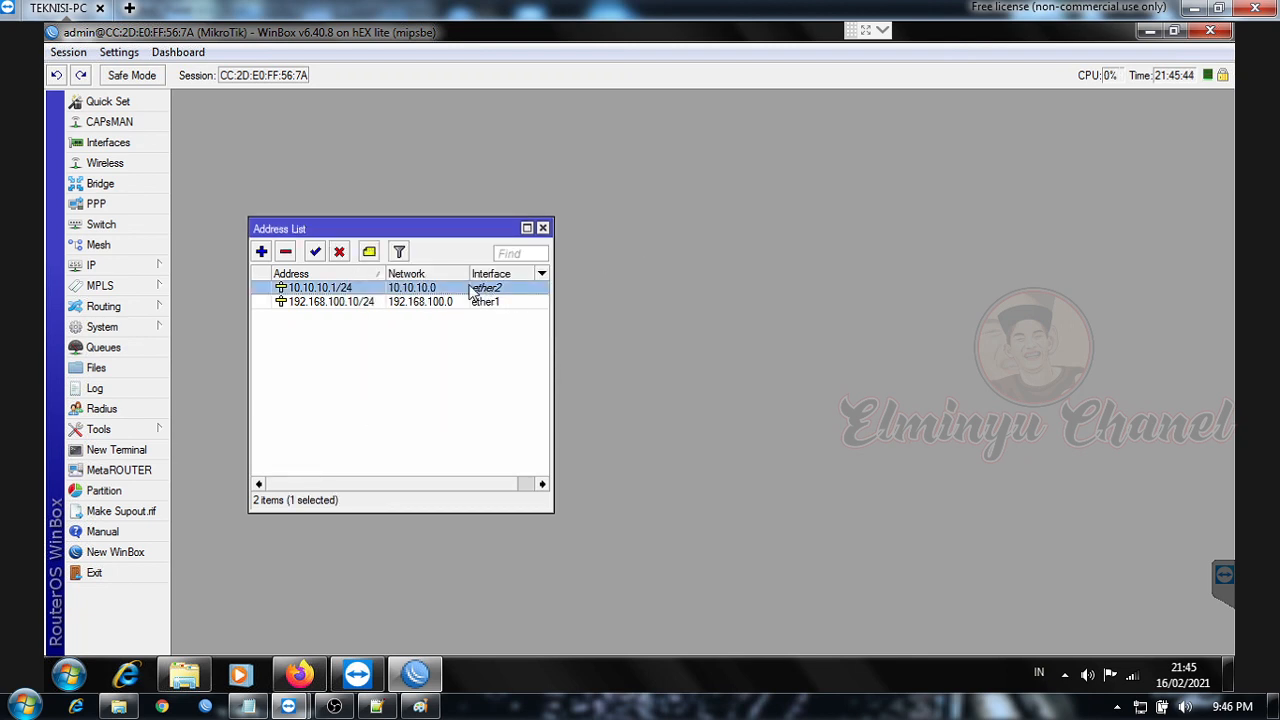
{"action": "double_click", "coordinate": [474, 289]}
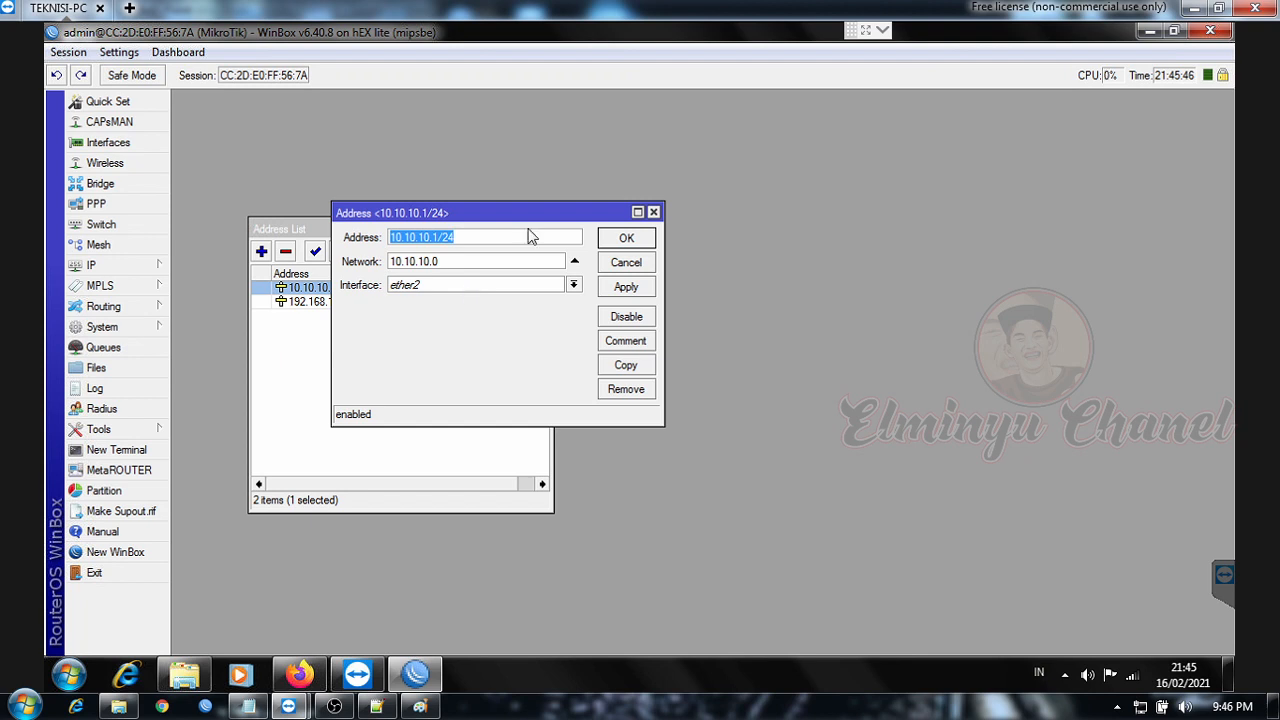
{"action": "left_click_drag", "start_coordinate": [575, 212], "coordinate": [771, 185]}
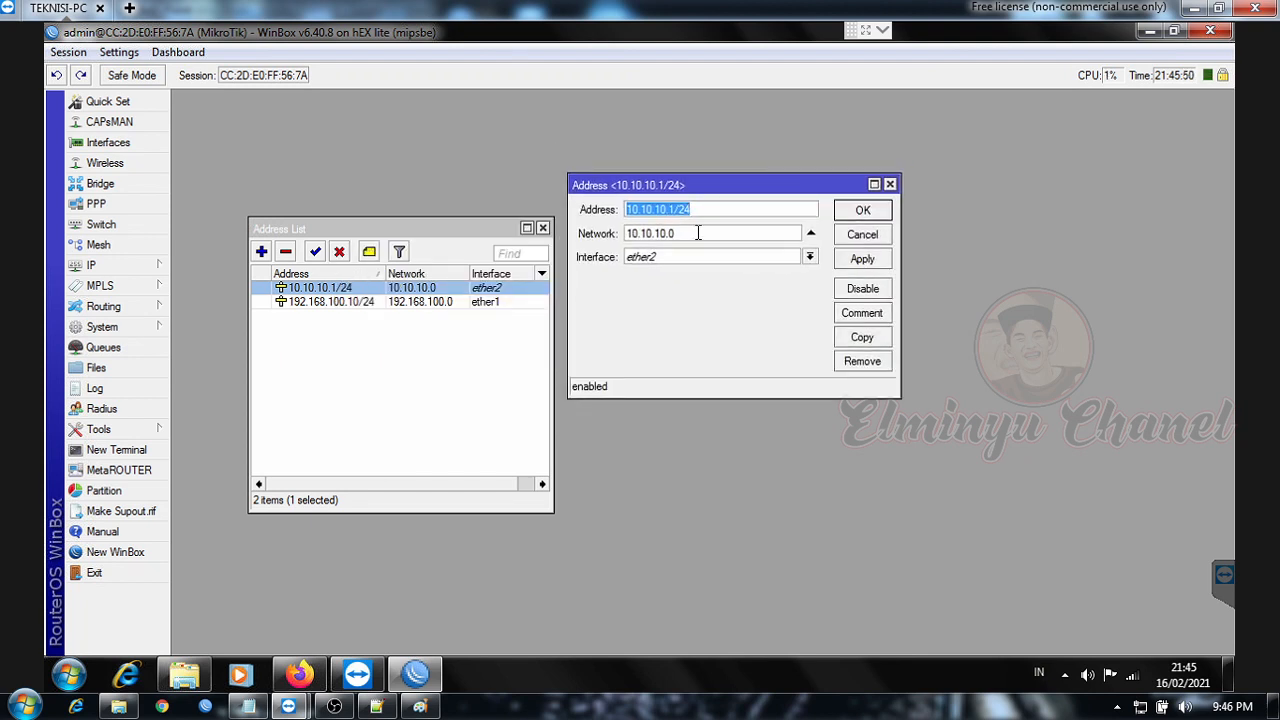
{"action": "left_click_drag", "start_coordinate": [675, 234], "coordinate": [630, 236]}
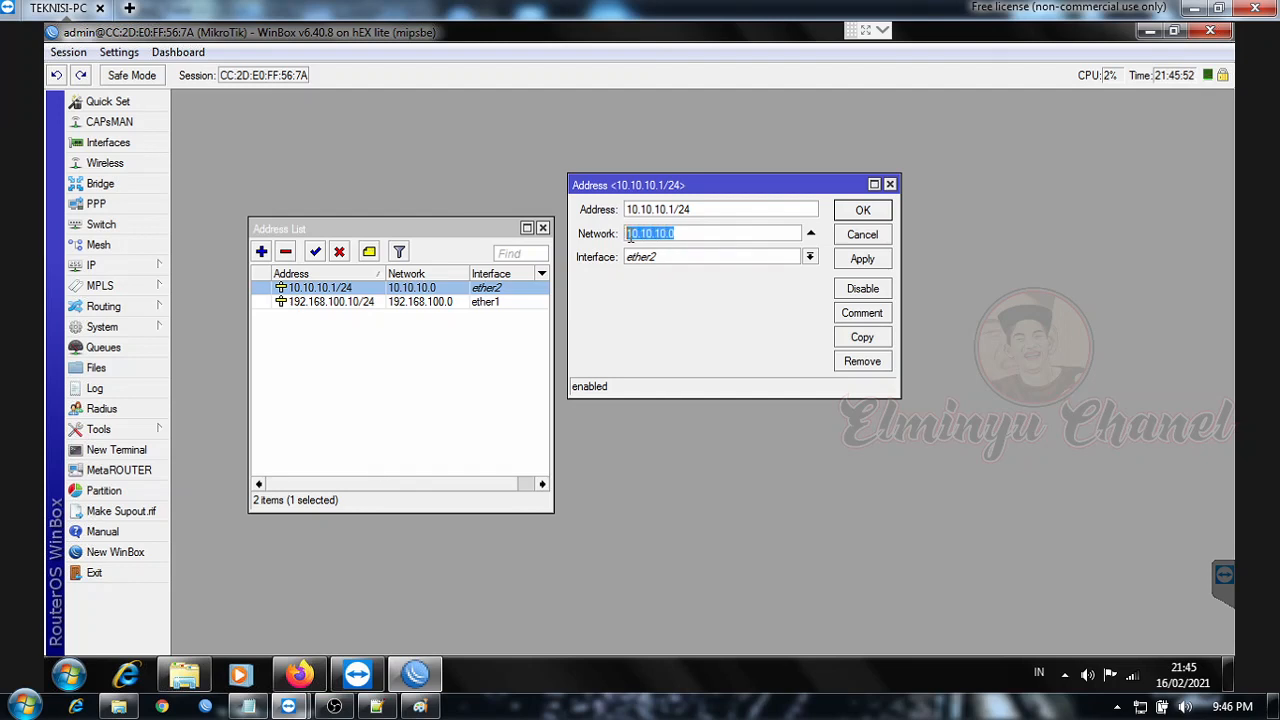
Step: Save the ether2 address entry and close both its window and the address list
{"action": "left_click", "coordinate": [852, 258]}
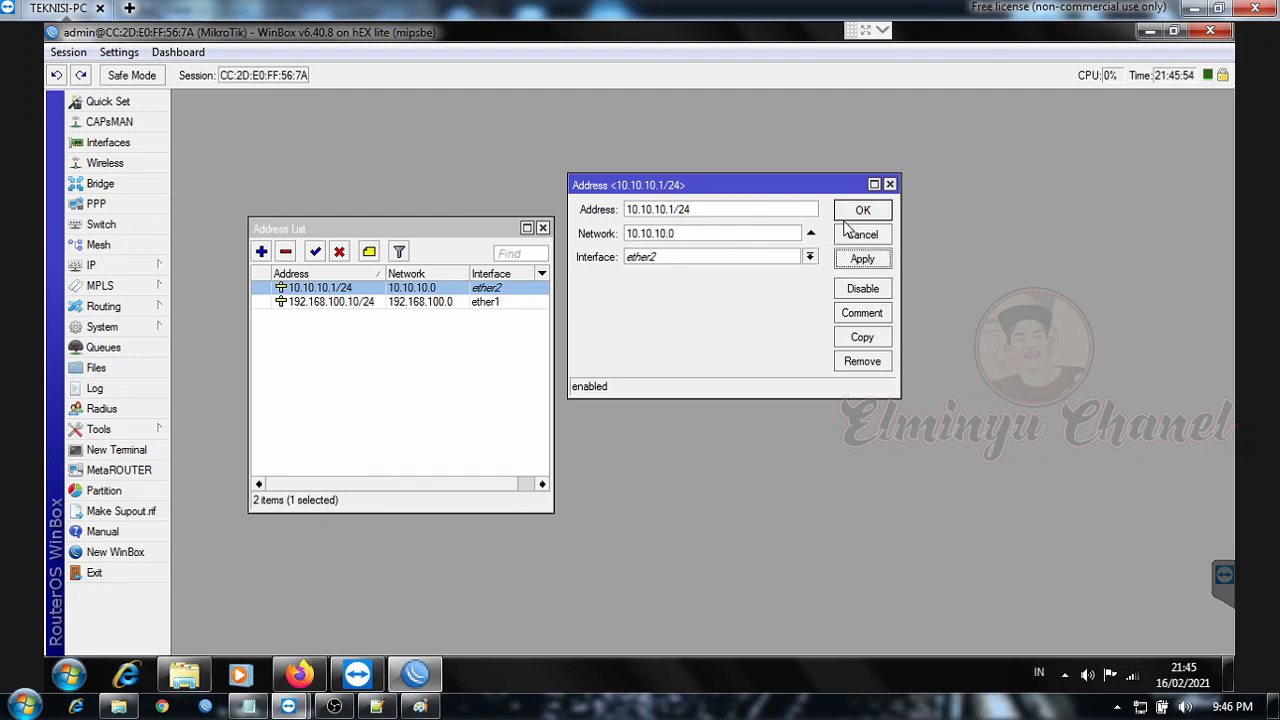
{"action": "left_click", "coordinate": [846, 214]}
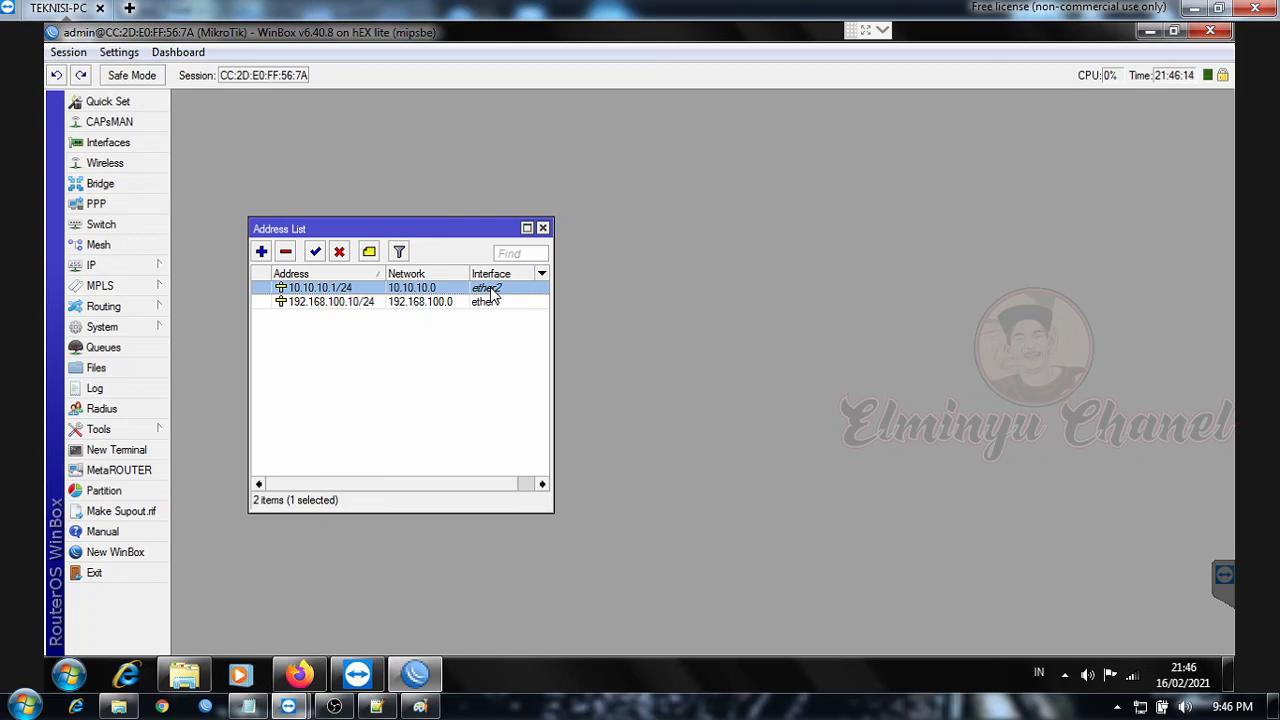
{"action": "left_click", "coordinate": [543, 228]}
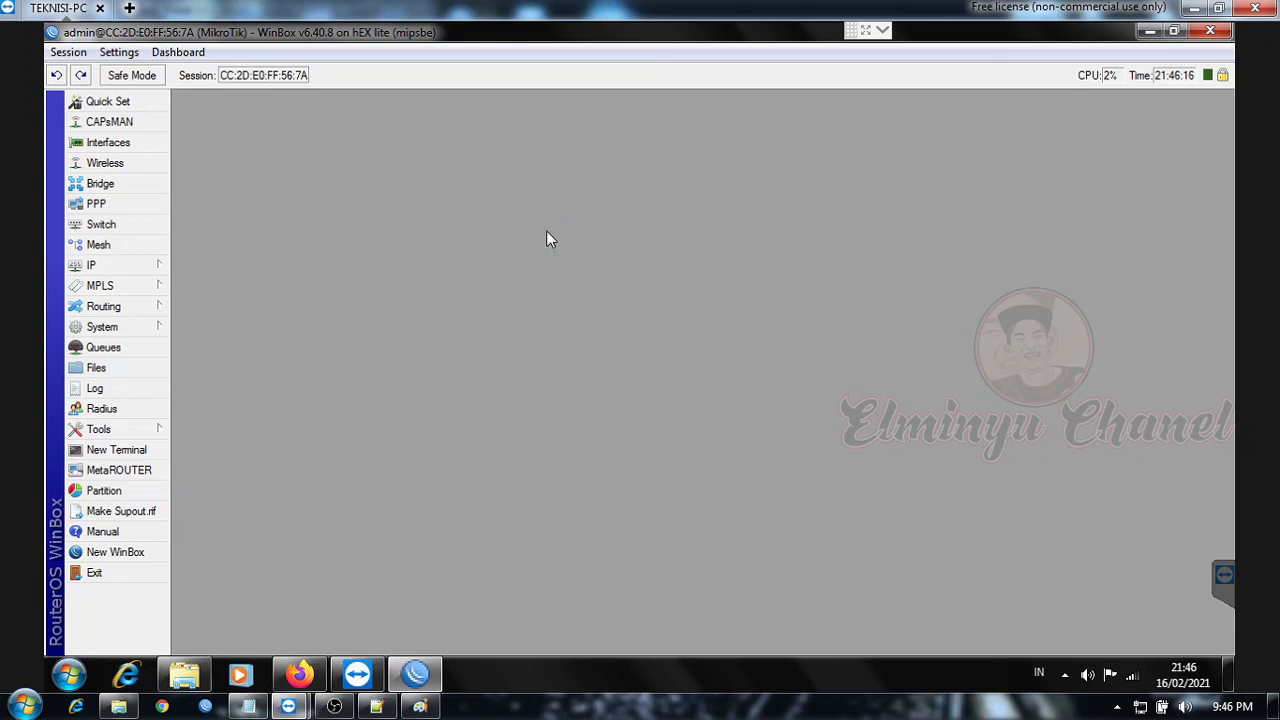
Step: Start the Hotspot Setup wizard and choose ether2 as the HotSpot interface
{"action": "left_click", "coordinate": [155, 272]}
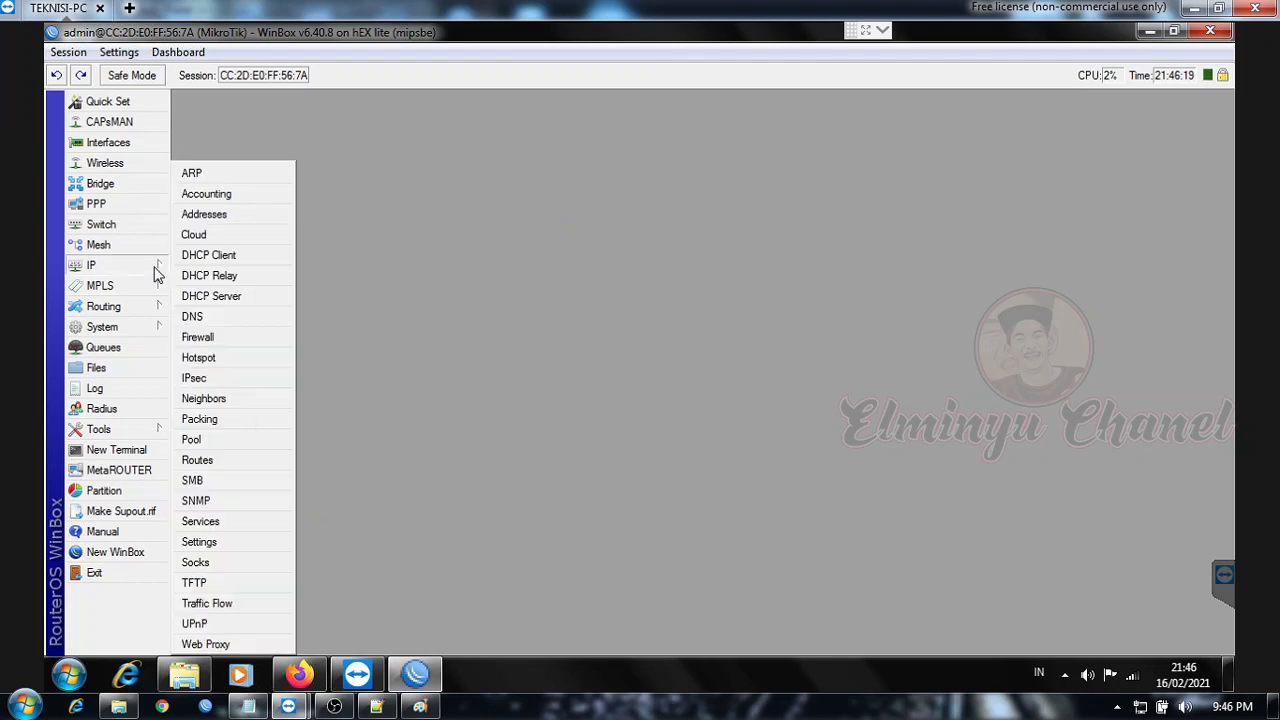
{"action": "left_click", "coordinate": [226, 358]}
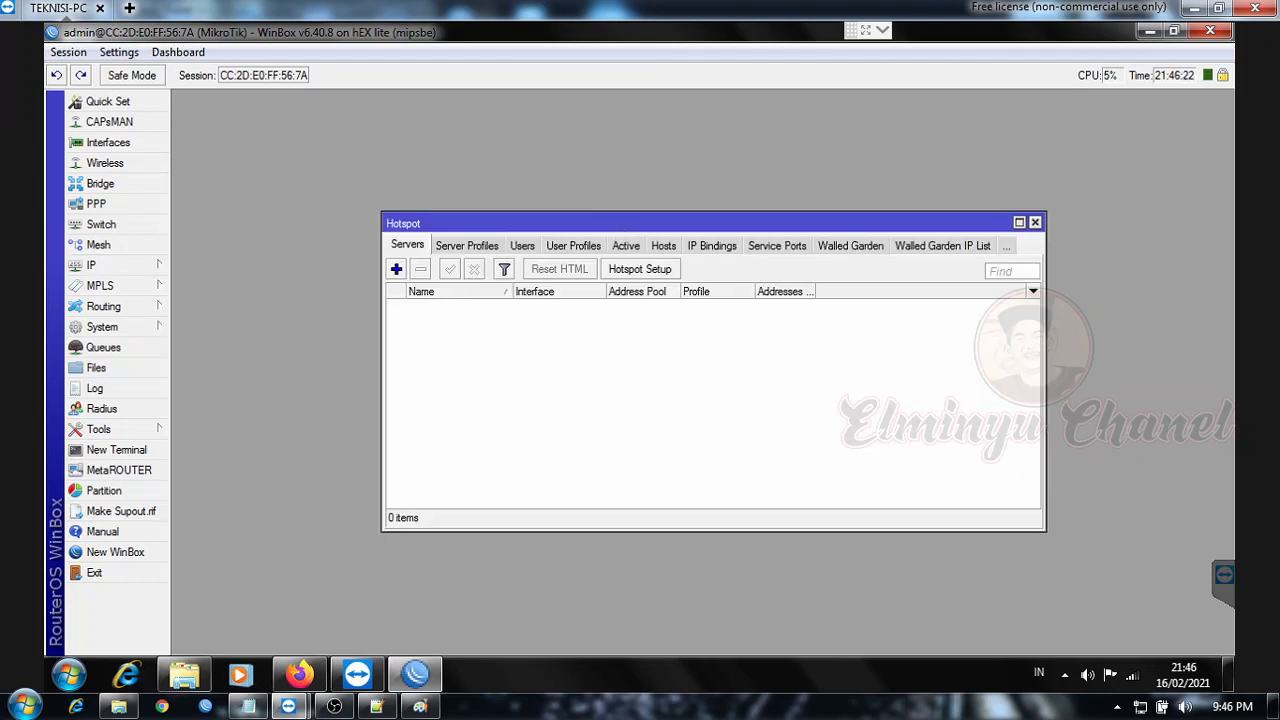
{"action": "left_click", "coordinate": [633, 270]}
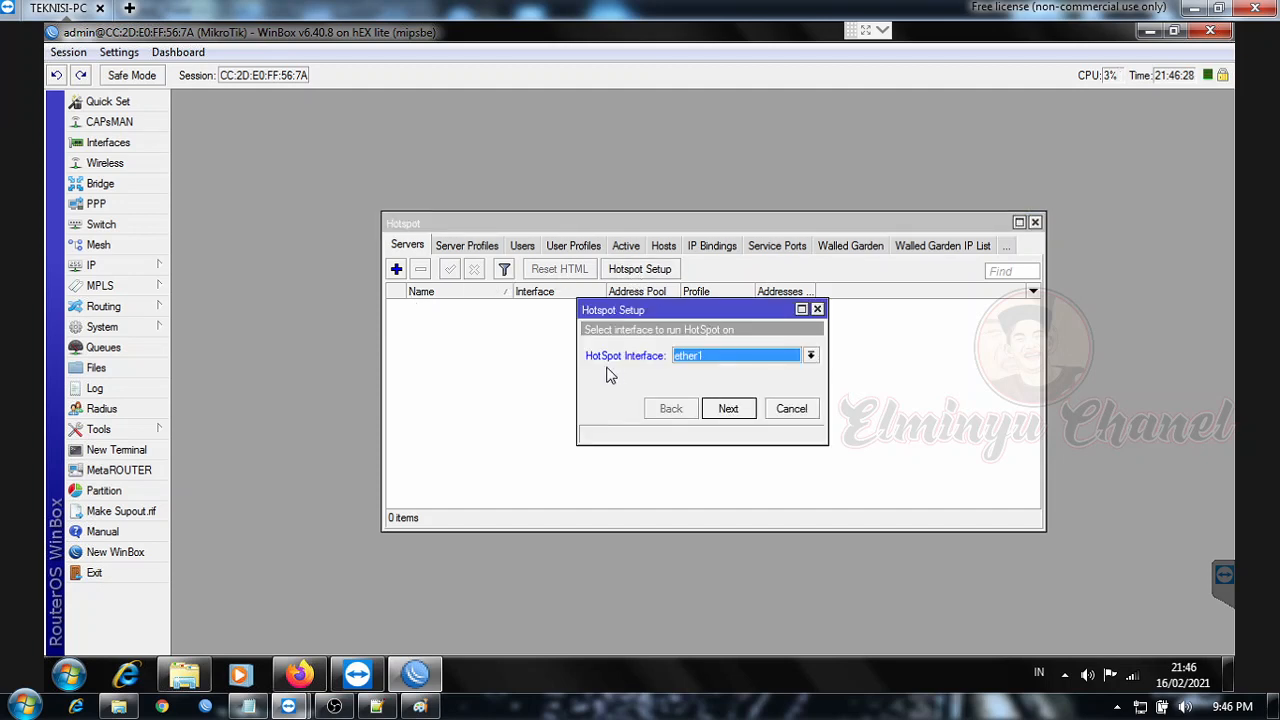
{"action": "left_click", "coordinate": [810, 357]}
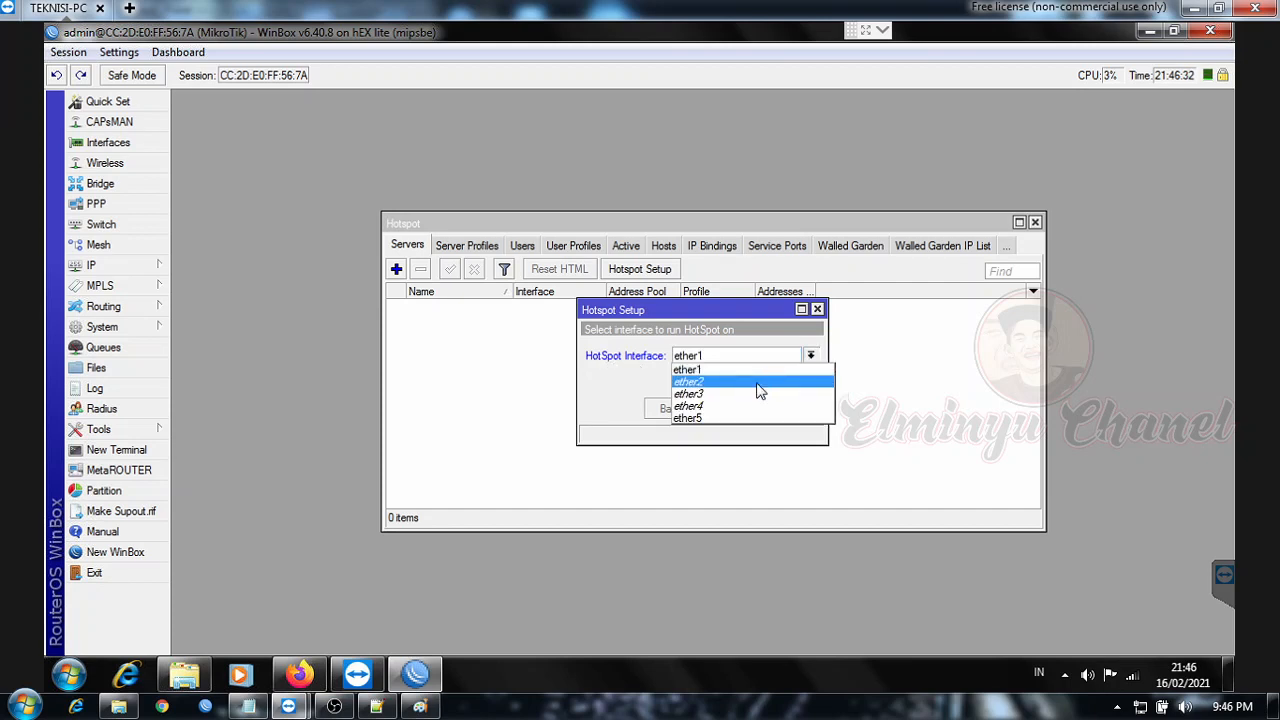
{"action": "left_click", "coordinate": [758, 382]}
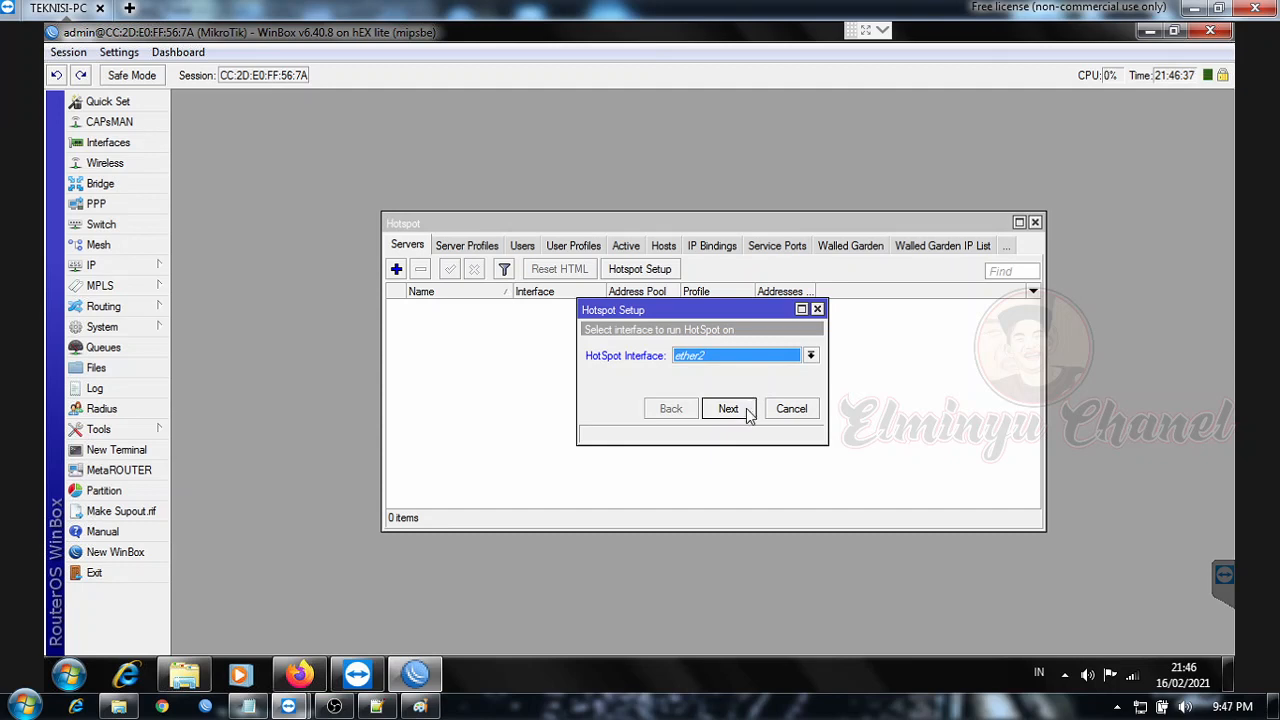
{"action": "left_click", "coordinate": [748, 414]}
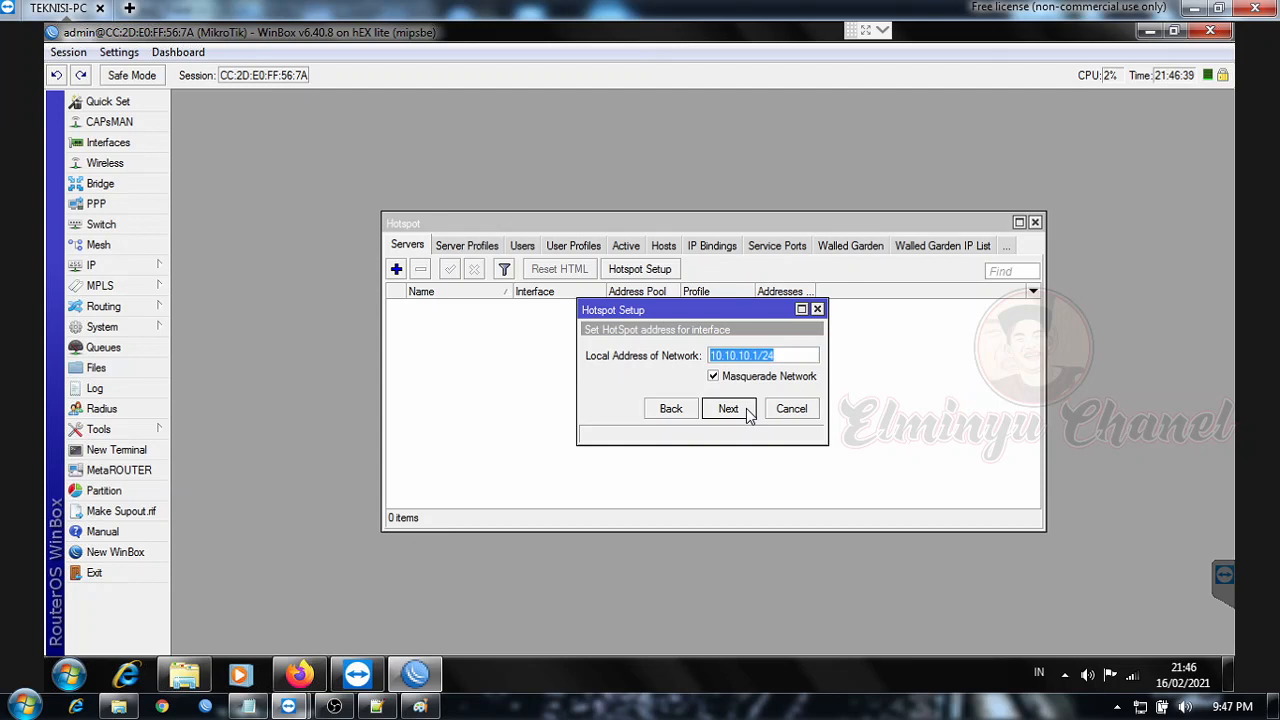
Step: Accept the wizard's offered local address with masquerading, address pool, certificate none, SMTP server 0.0.0.0, and DNS servers 8.8.8.8 and 8.8.4.4
{"action": "left_click", "coordinate": [748, 414]}
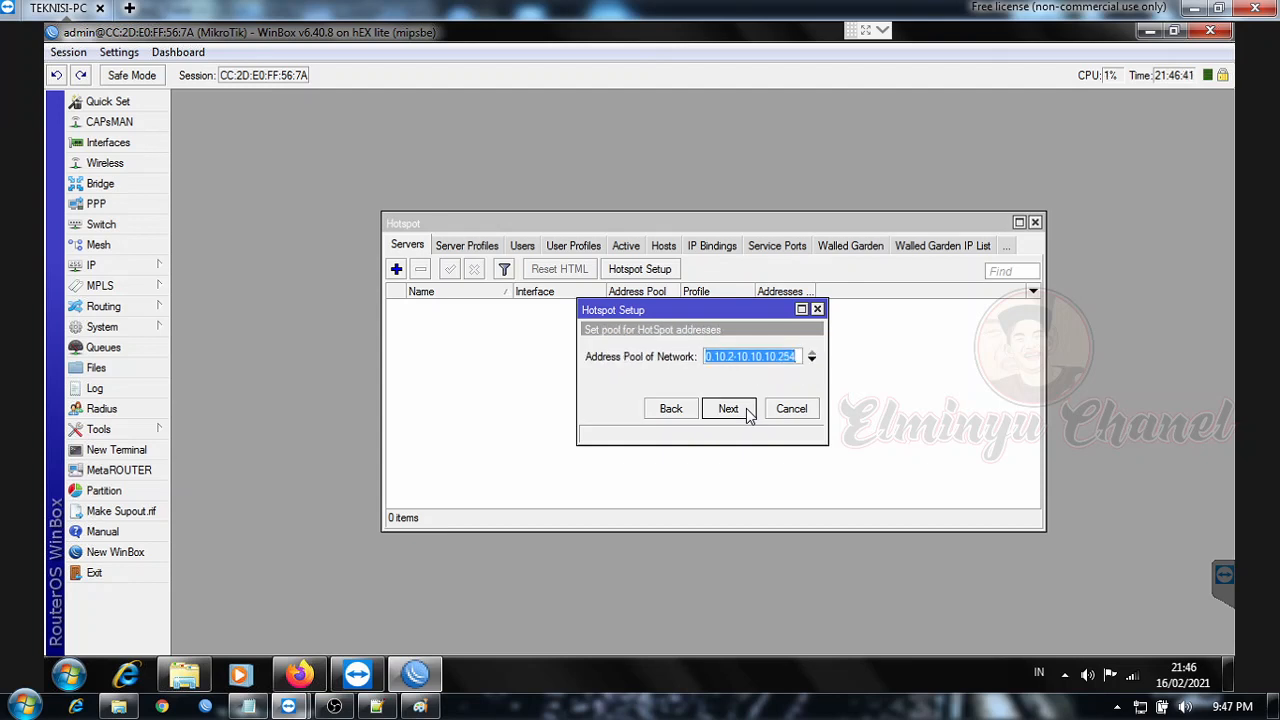
{"action": "left_click", "coordinate": [733, 357]}
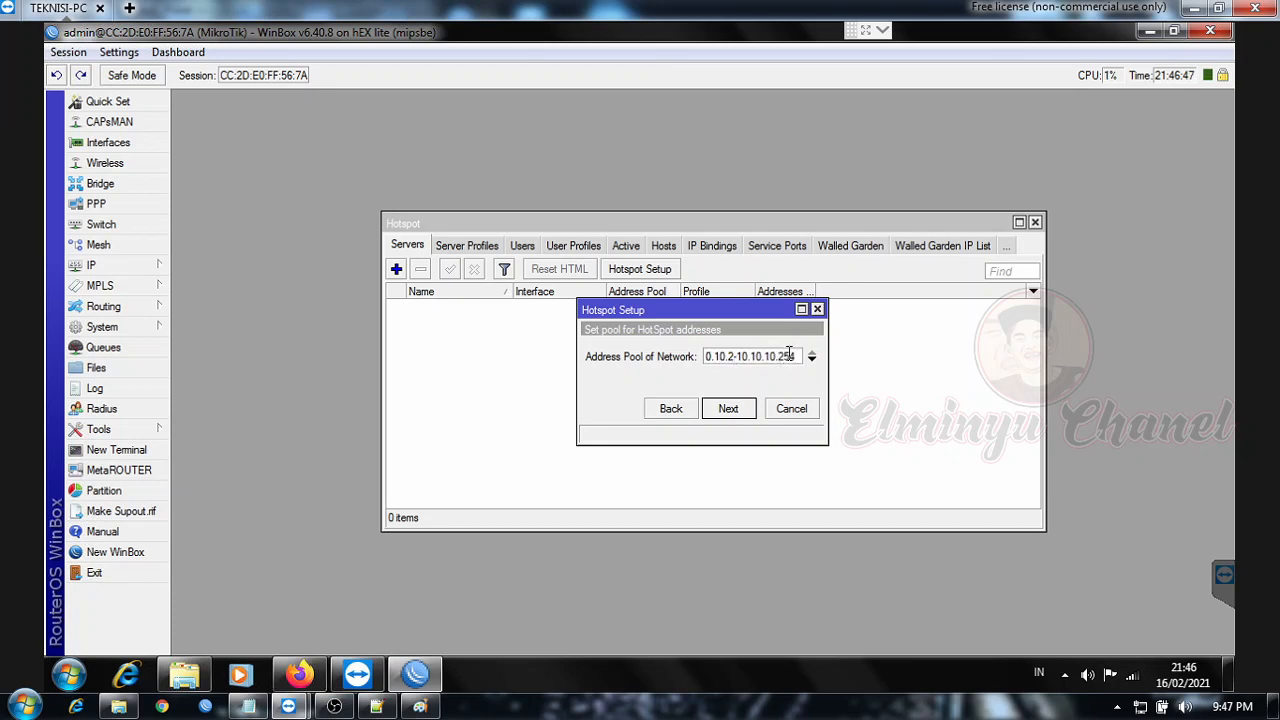
{"action": "left_click", "coordinate": [730, 415]}
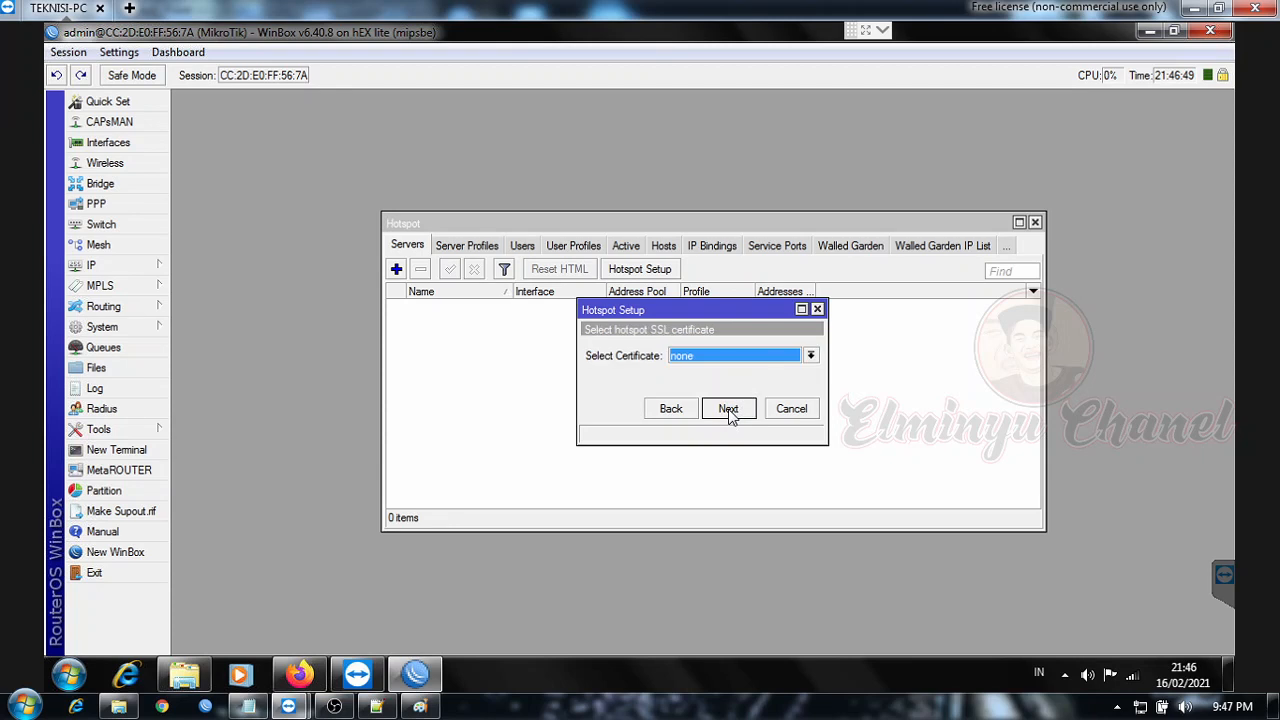
{"action": "left_click", "coordinate": [728, 409]}
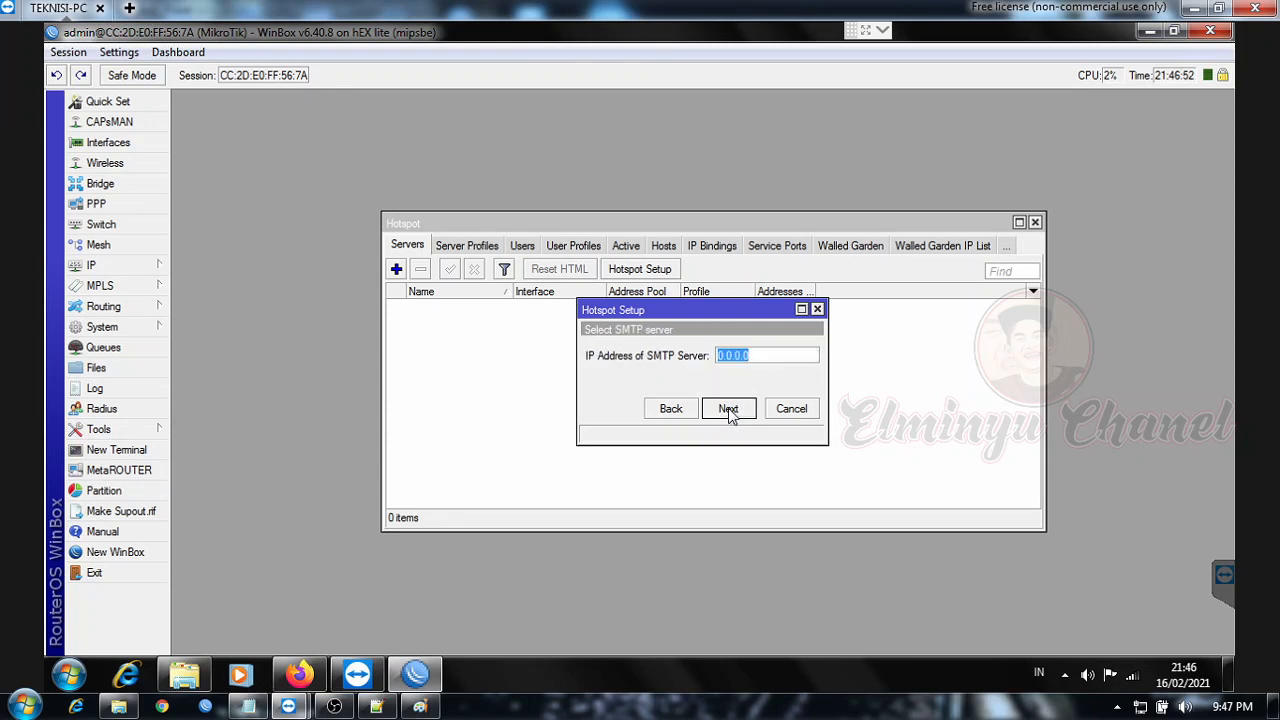
{"action": "left_click", "coordinate": [728, 412]}
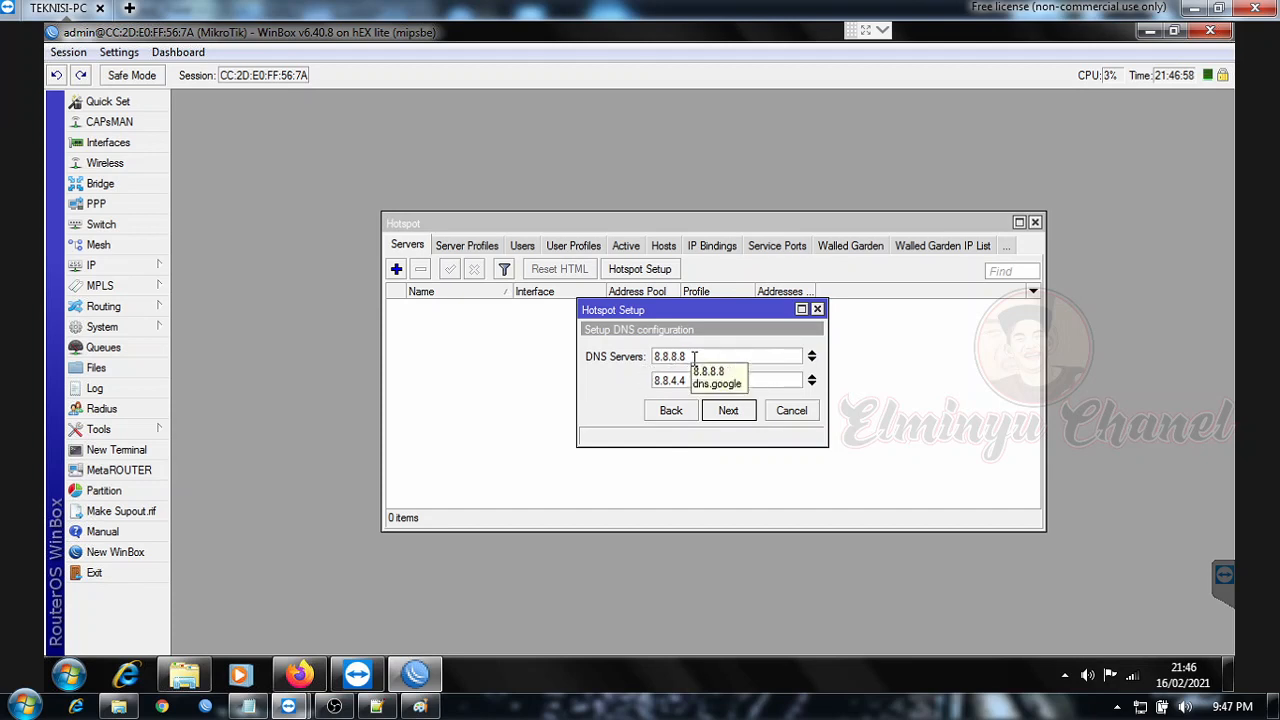
{"action": "left_click", "coordinate": [728, 411]}
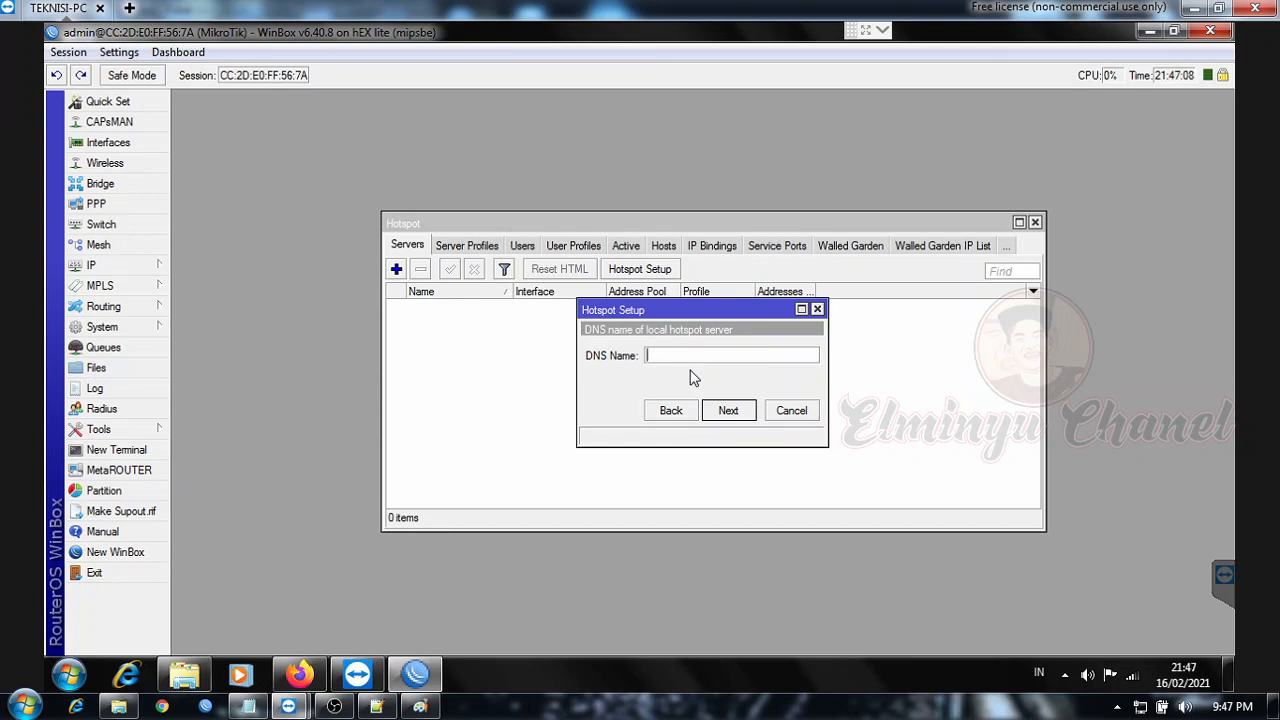
Step: Set the local hotspot server's DNS name to login.edo.net and continue to the local user settings
{"action": "type", "text": "login.e"}
{"action": "left_click", "coordinate": [1133, 678]}
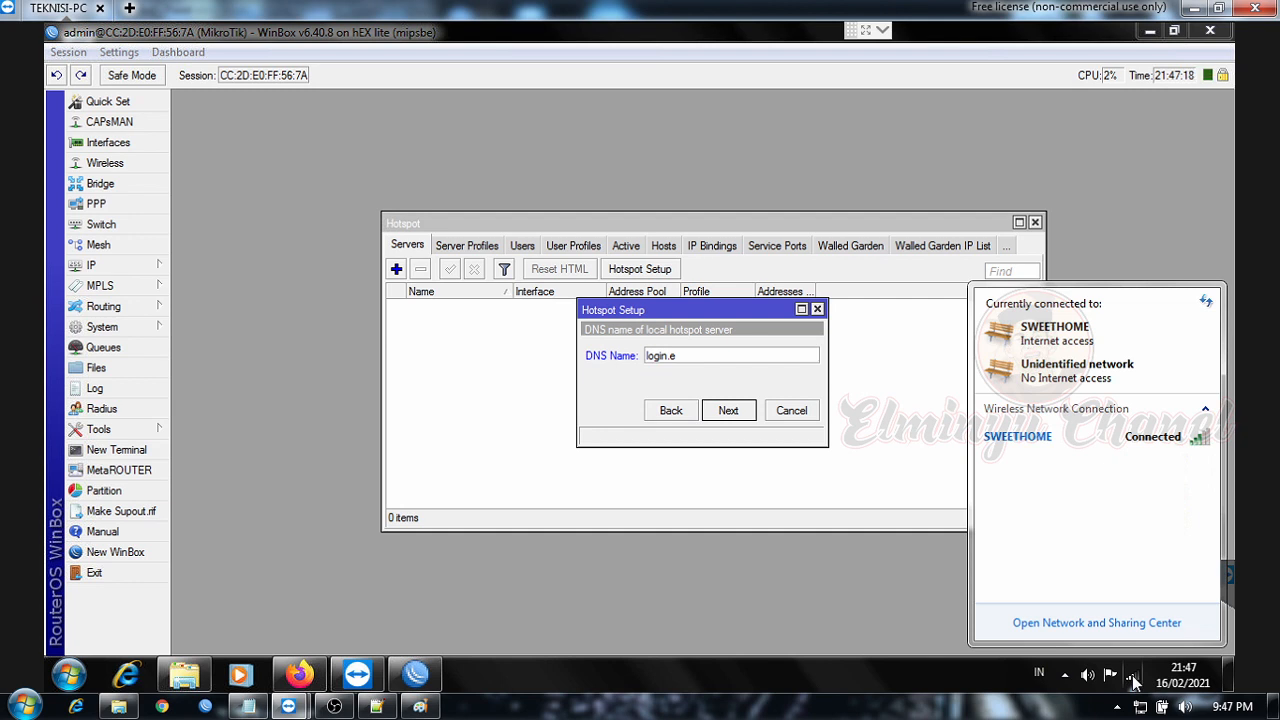
{"action": "left_click", "coordinate": [1133, 678]}
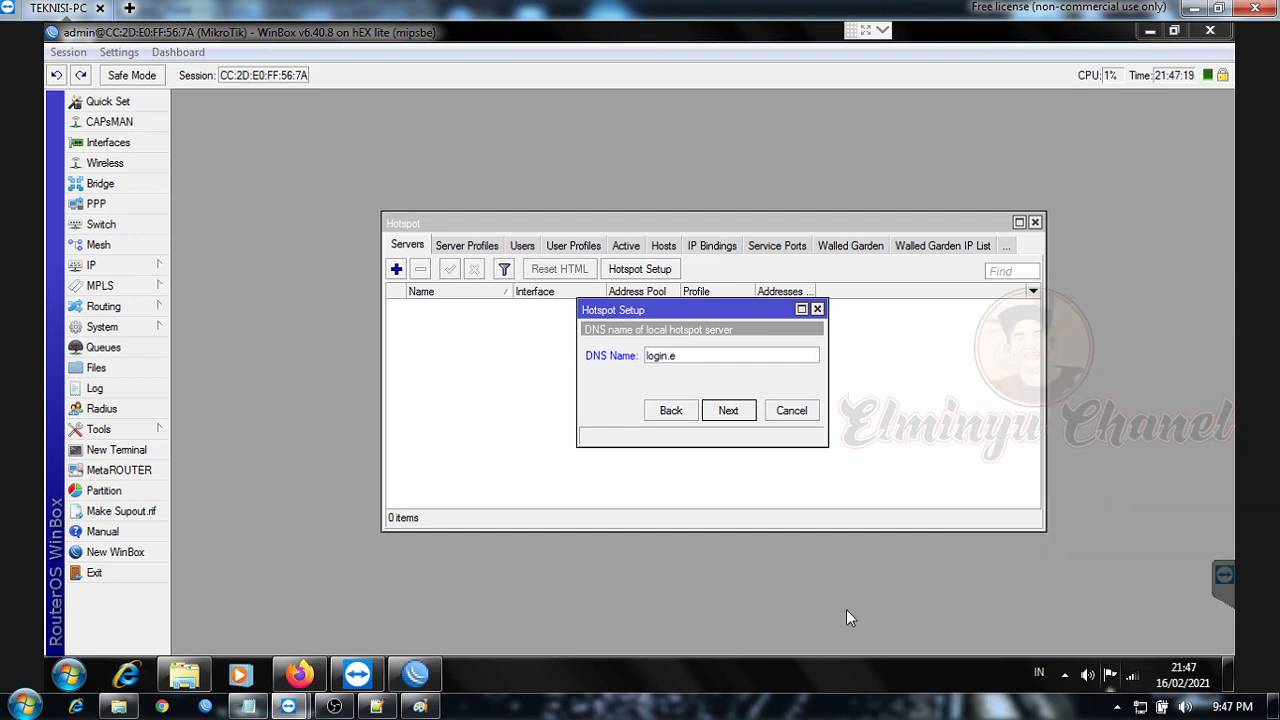
{"action": "left_click", "coordinate": [727, 353]}
{"action": "type", "text": "do"}
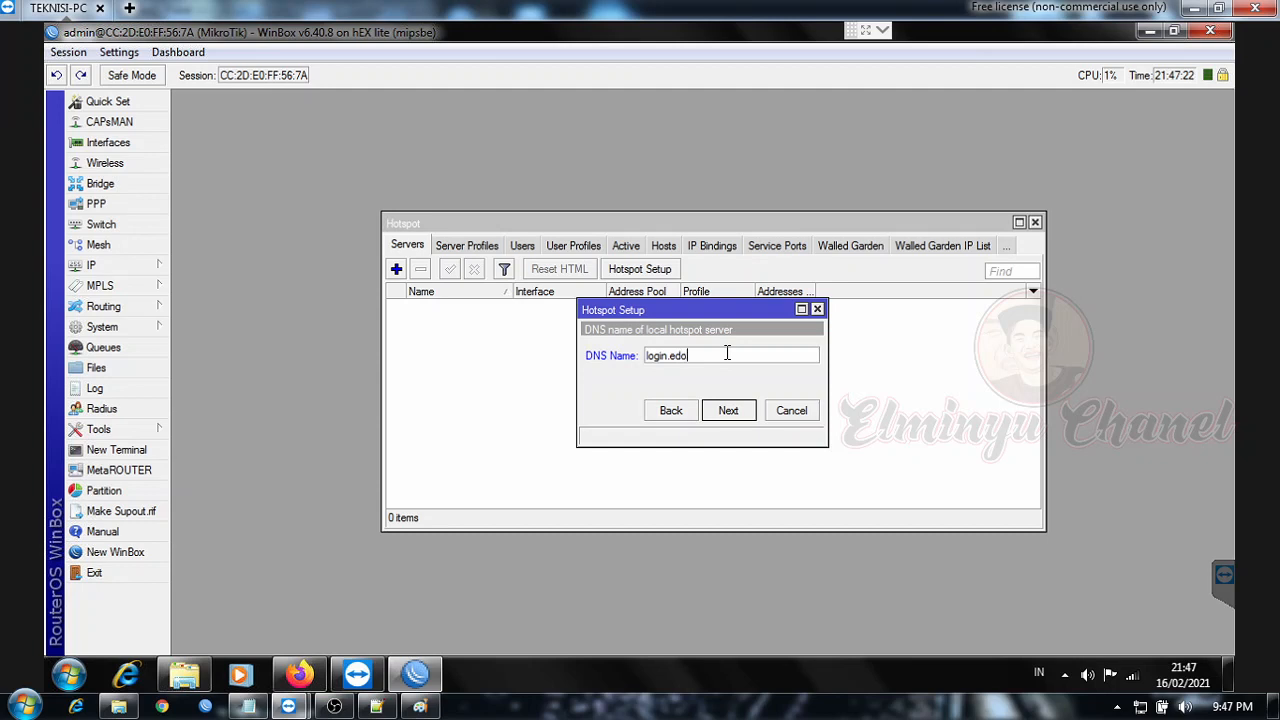
{"action": "type", "text": ".net"}
{"action": "left_click_drag", "start_coordinate": [720, 356], "coordinate": [648, 356]}
{"action": "left_click", "coordinate": [731, 357]}
{"action": "left_click", "coordinate": [728, 411]}
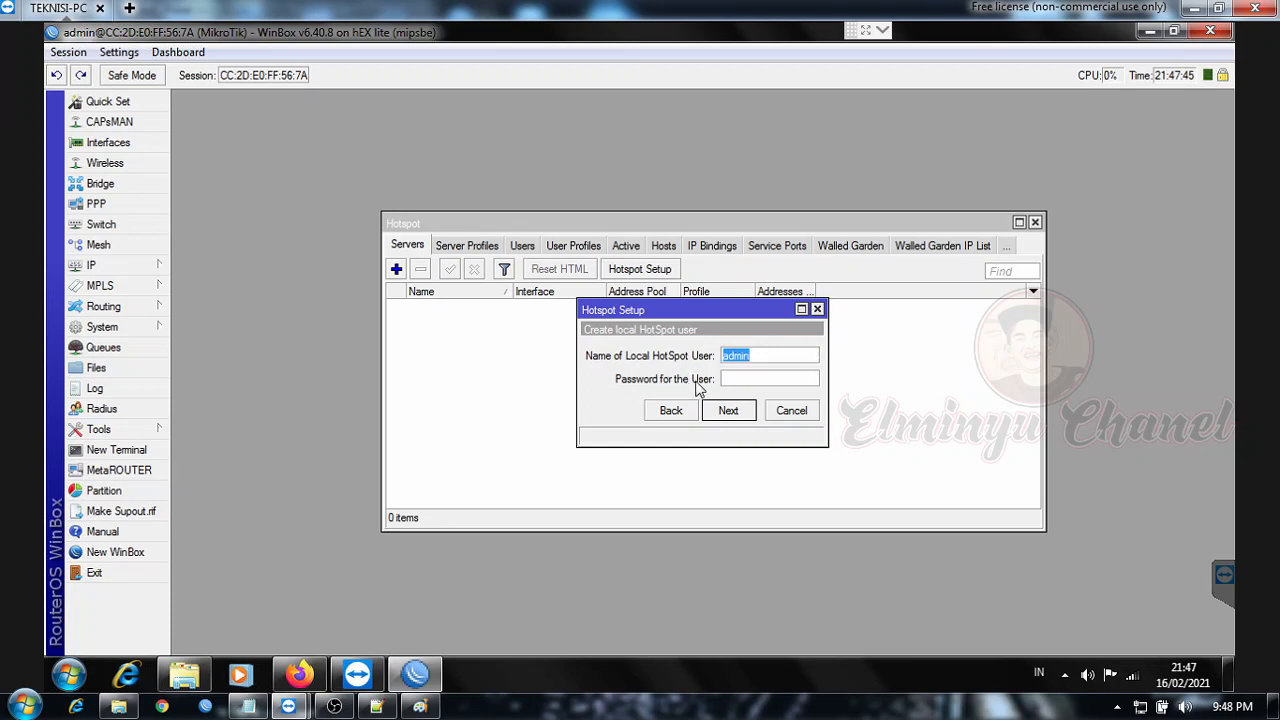
Step: Finish the hotspot setup with admin as the local HotSpot user and the password left blank
{"action": "left_click", "coordinate": [729, 378]}
{"action": "left_click", "coordinate": [728, 410]}
{"action": "left_click", "coordinate": [707, 369]}
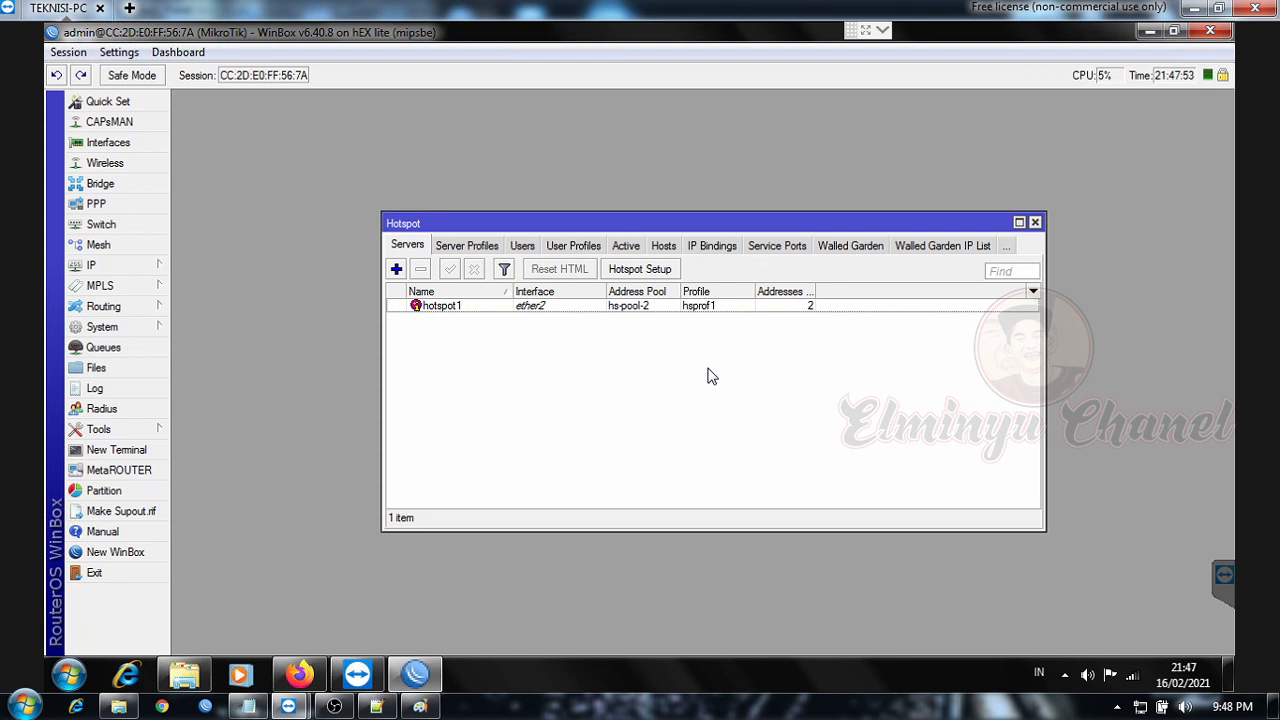
Step: Rename the new hotspot server to SERVER-HS, set its addresses per MAC to 1, and save it
{"action": "double_click", "coordinate": [455, 310]}
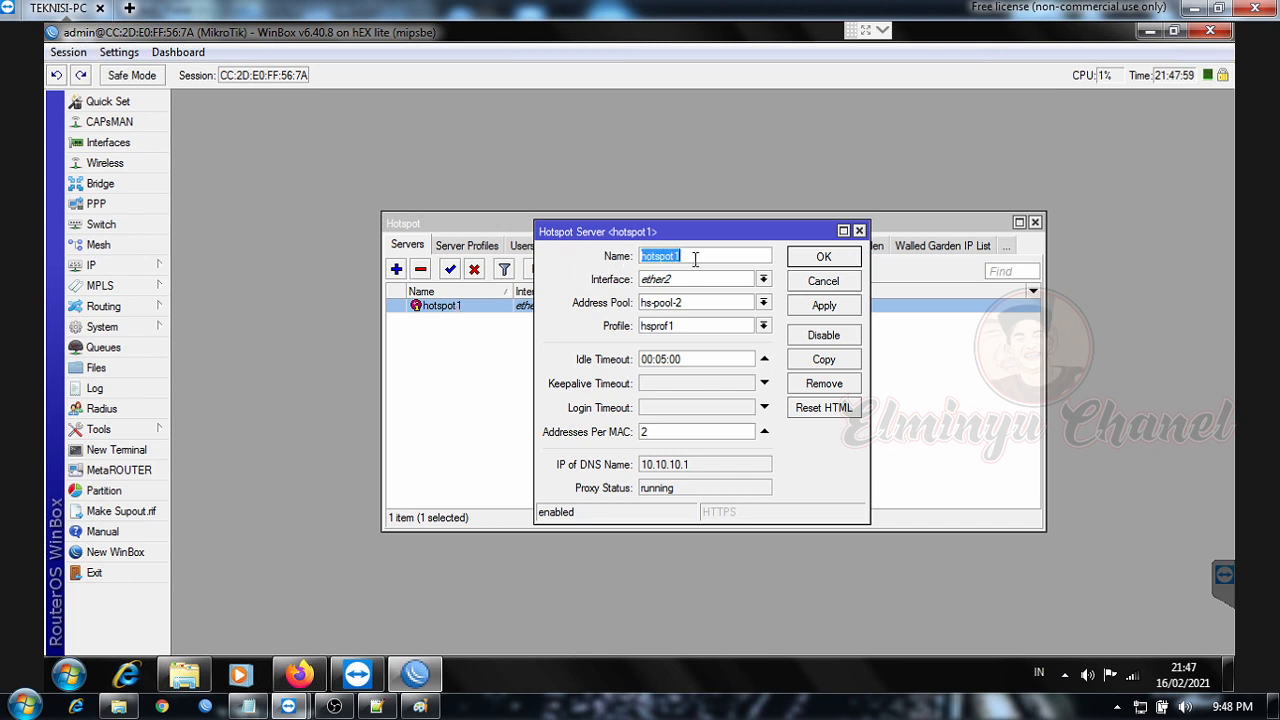
{"action": "type", "text": "SERVER"}
{"action": "type", "text": "-HO"}
{"action": "key", "text": "BackSpace"}
{"action": "key", "text": "BackSpace"}
{"action": "type", "text": "HS"}
{"action": "left_click_drag", "start_coordinate": [650, 434], "coordinate": [635, 435]}
{"action": "key", "text": "BackSpace"}
{"action": "type", "text": "1"}
{"action": "left_click", "coordinate": [822, 310]}
{"action": "left_click", "coordinate": [823, 259]}
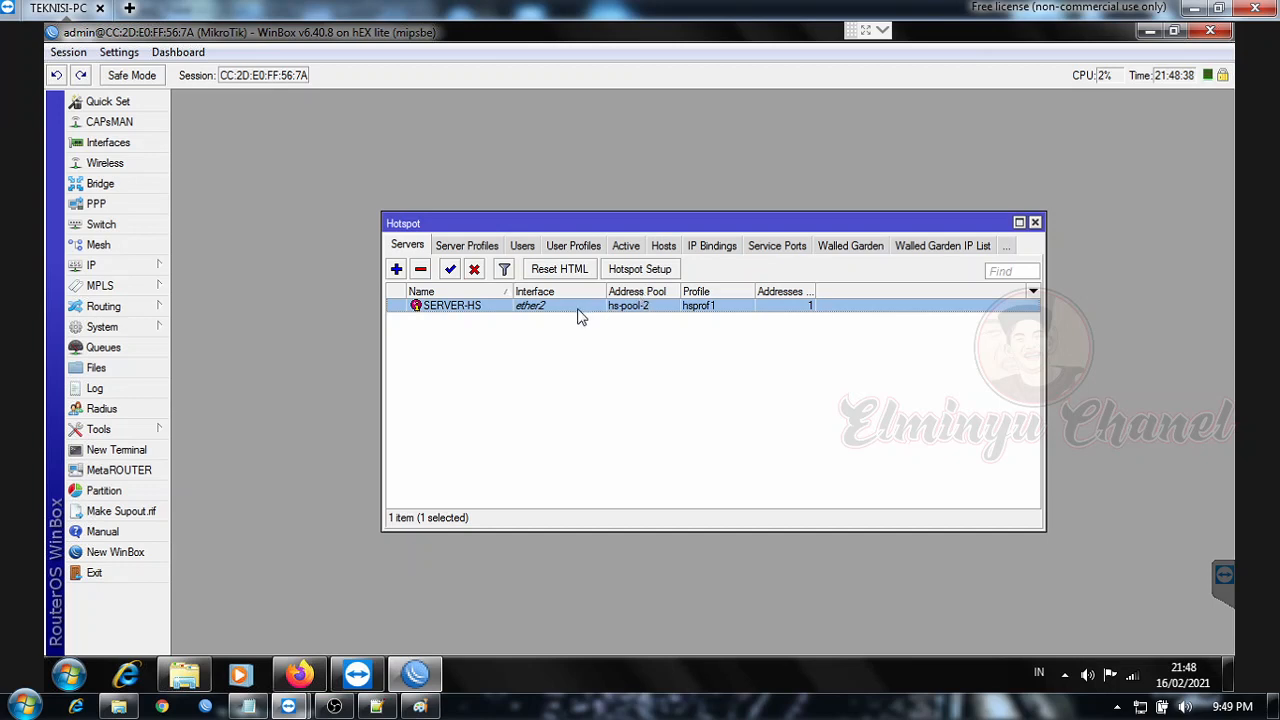
Step: Rename the hotspot's IP address pool to POOL-HS, save it, and close the pool list
{"action": "left_click", "coordinate": [91, 265]}
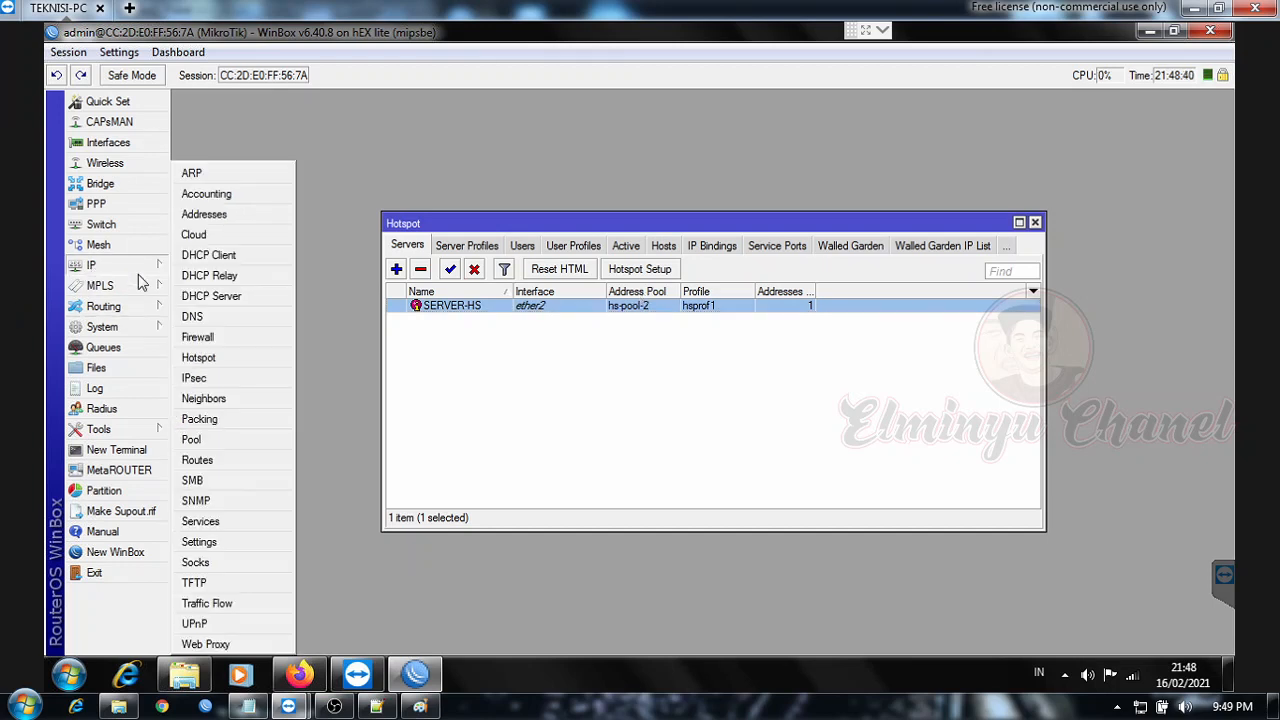
{"action": "left_click", "coordinate": [200, 440]}
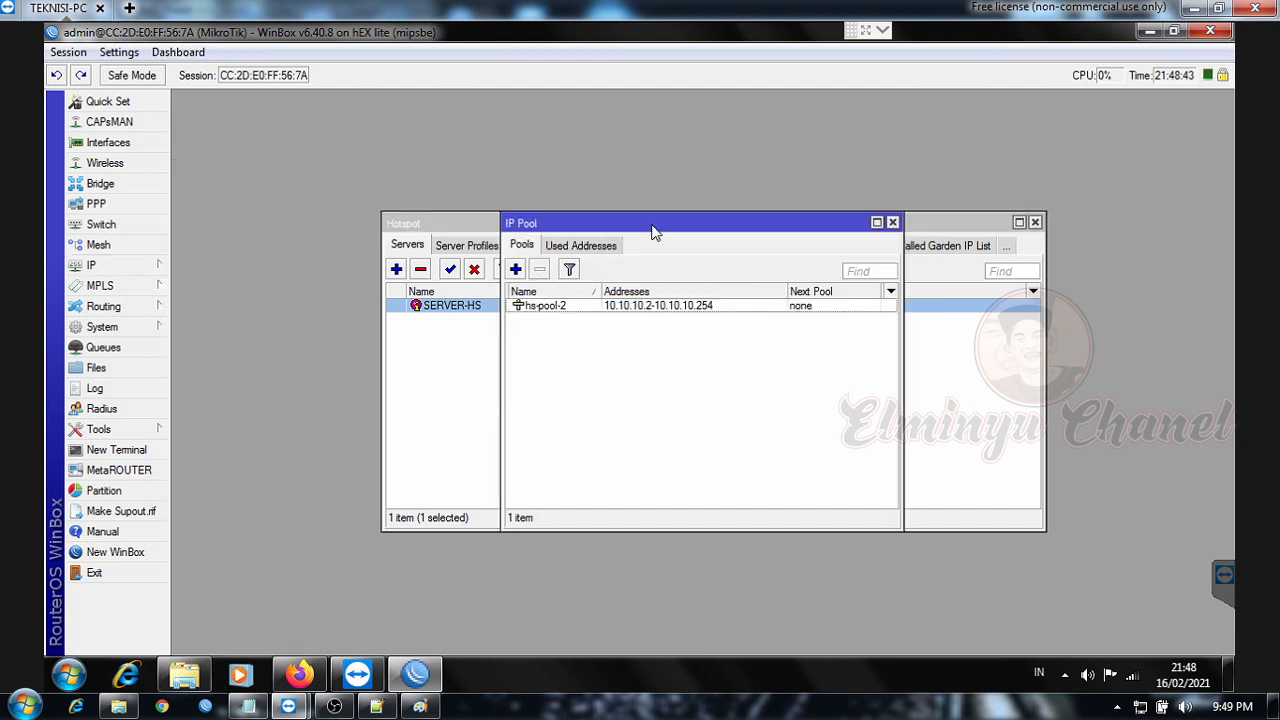
{"action": "left_click_drag", "start_coordinate": [654, 233], "coordinate": [739, 251]}
{"action": "left_click", "coordinate": [660, 335]}
{"action": "double_click", "coordinate": [660, 336]}
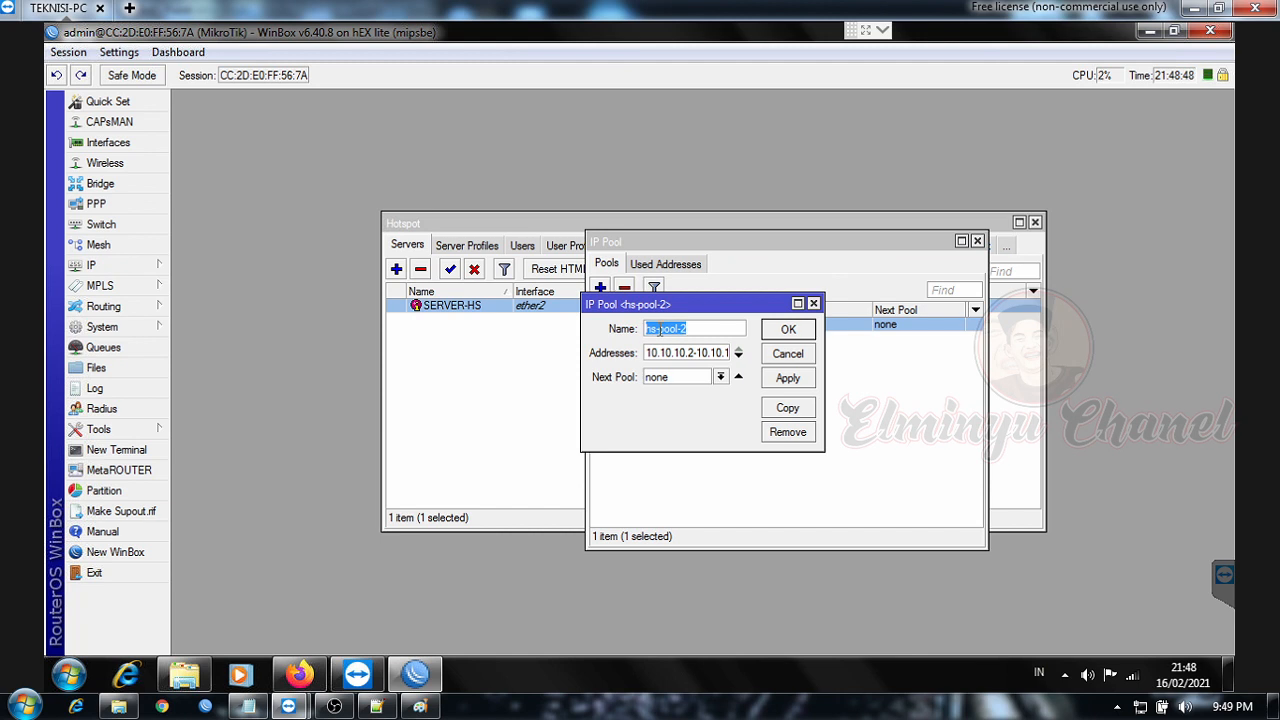
{"action": "type", "text": "POOL-HS"}
{"action": "left_click", "coordinate": [806, 381]}
{"action": "left_click", "coordinate": [804, 331]}
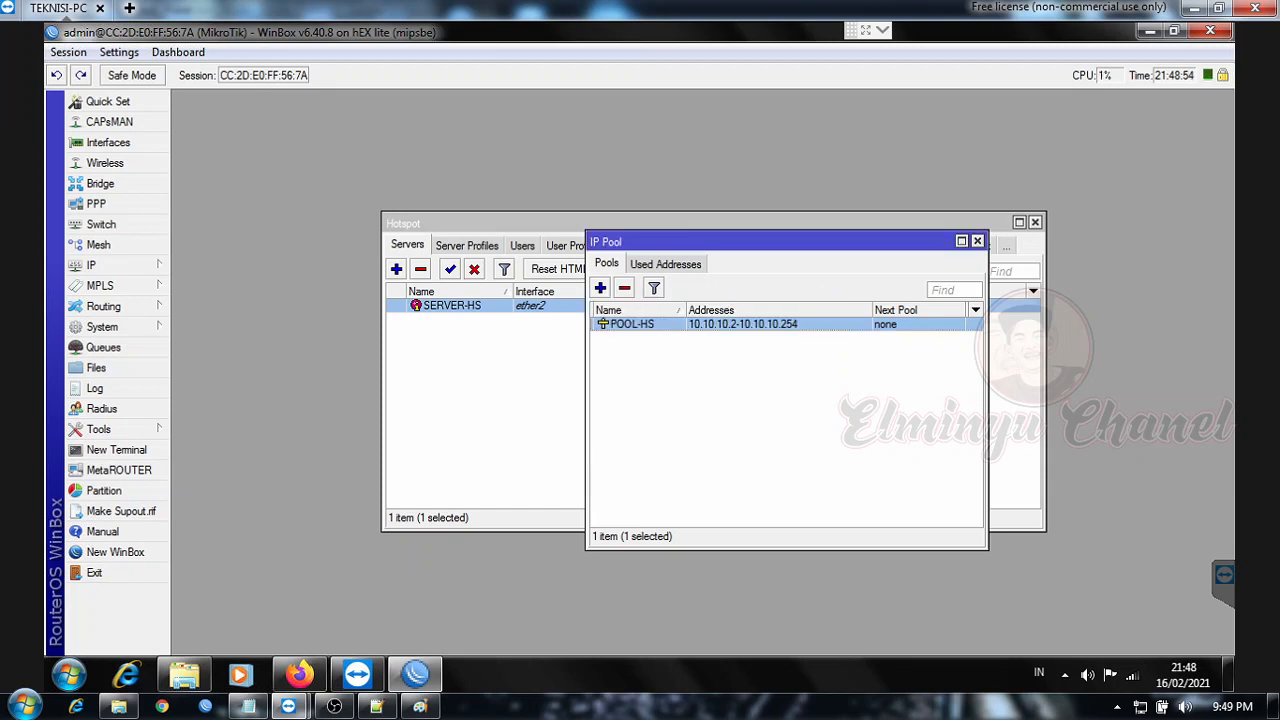
{"action": "left_click", "coordinate": [977, 242]}
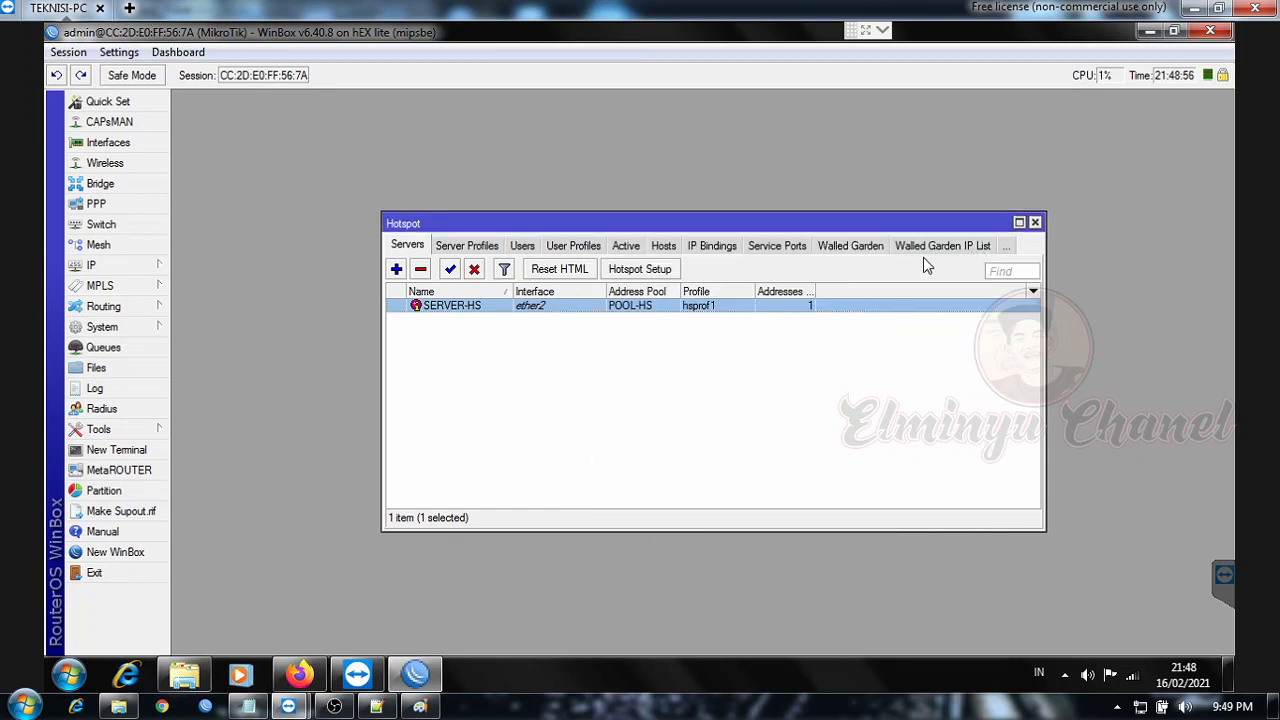
Step: Rename the hotspot server profile that uses login.edo.net to PROFIL-HS and save it
{"action": "left_click", "coordinate": [489, 249]}
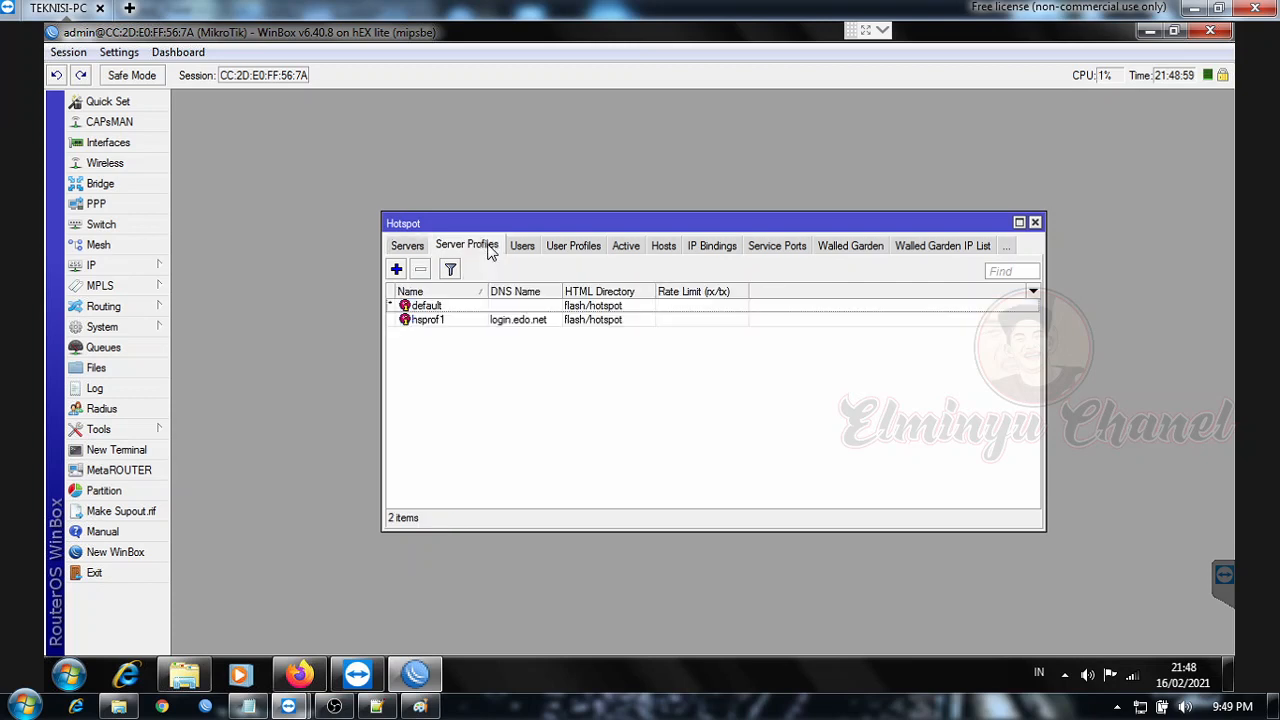
{"action": "double_click", "coordinate": [466, 322]}
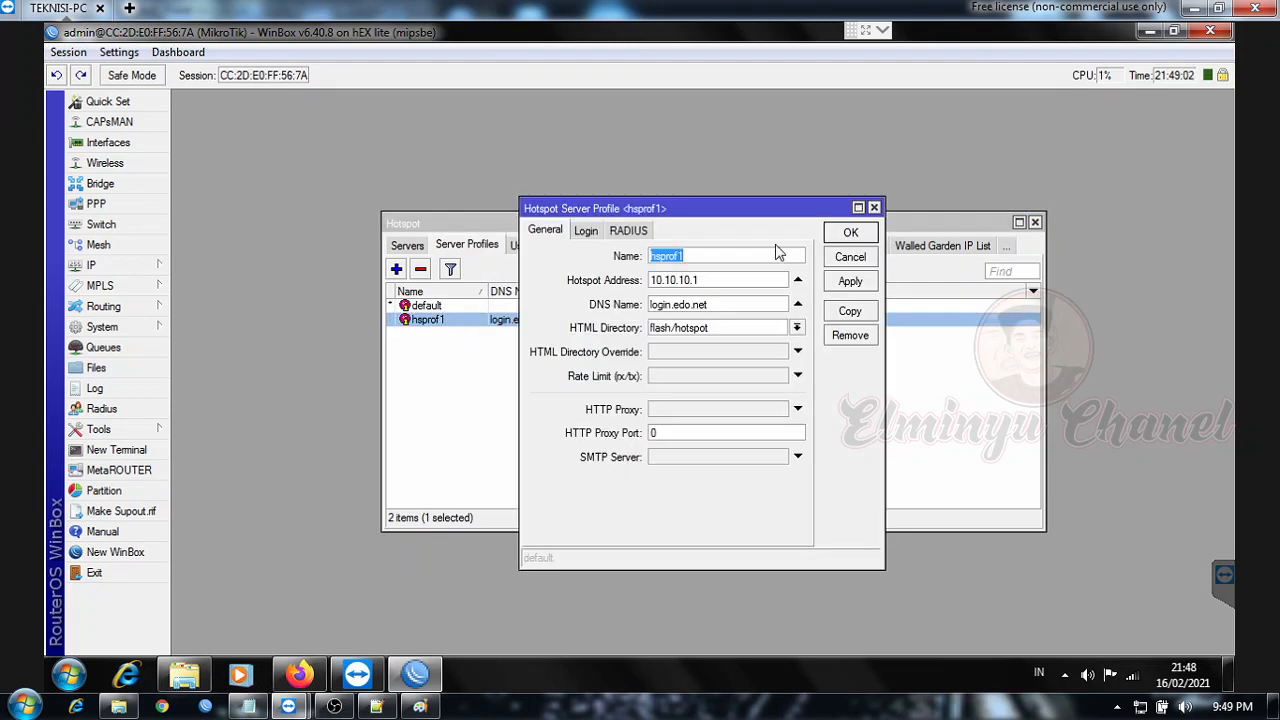
{"action": "type", "text": "SER"}
{"action": "key", "text": "BackSpace"}
{"action": "key", "text": "BackSpace"}
{"action": "key", "text": "BackSpace"}
{"action": "type", "text": "PROFIL-HS"}
{"action": "left_click", "coordinate": [846, 282]}
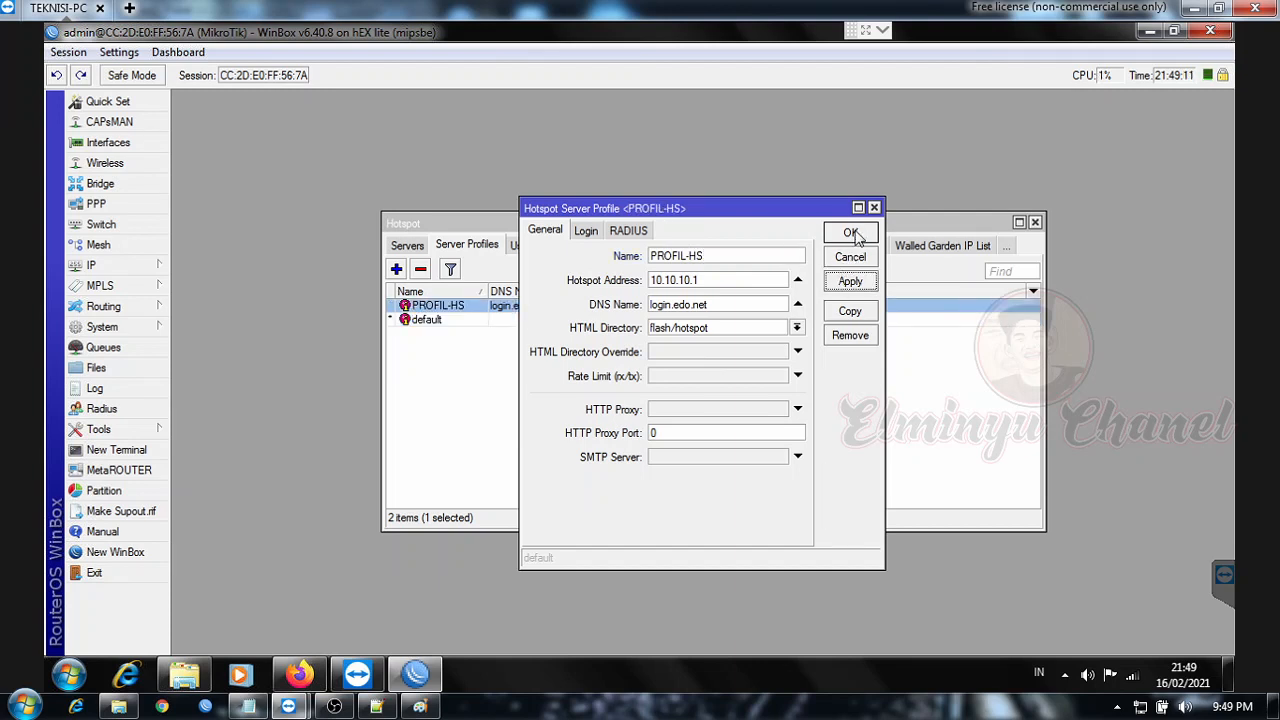
{"action": "left_click", "coordinate": [853, 232]}
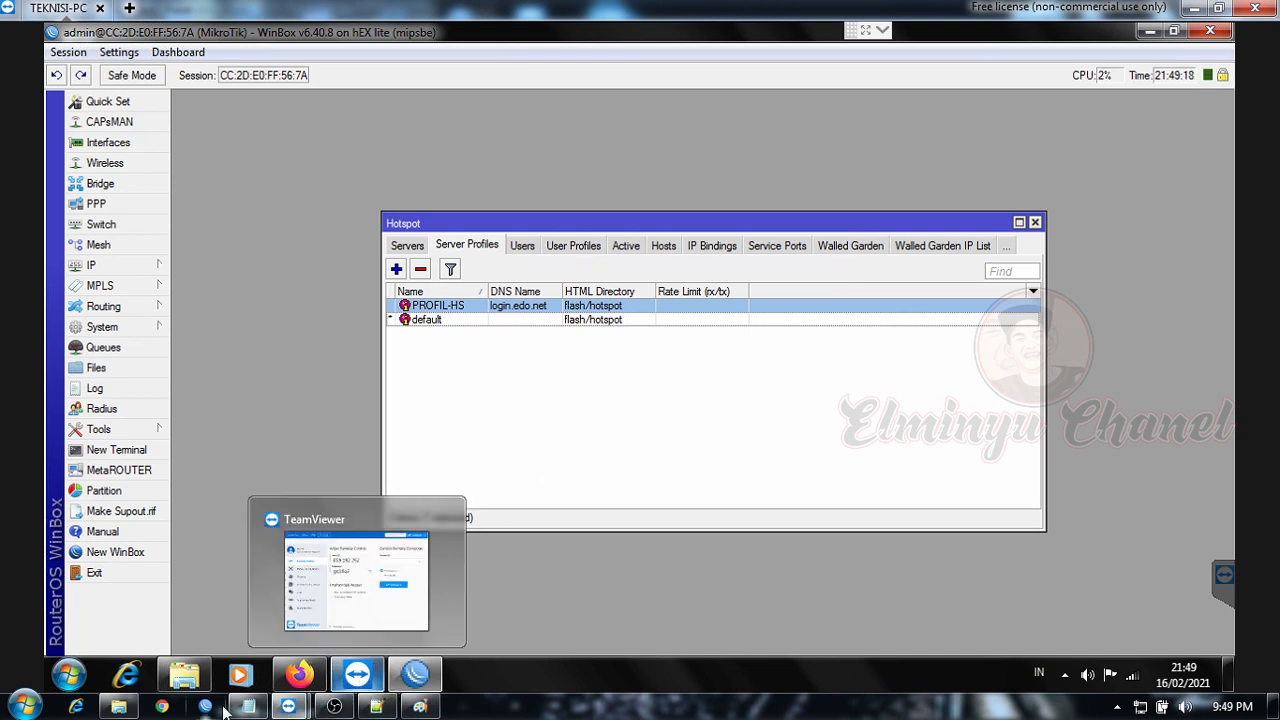
Step: Review the network topology sketch in Paint, and return to the remote WinBox session's hotspot server profiles
{"action": "left_click", "coordinate": [378, 706]}
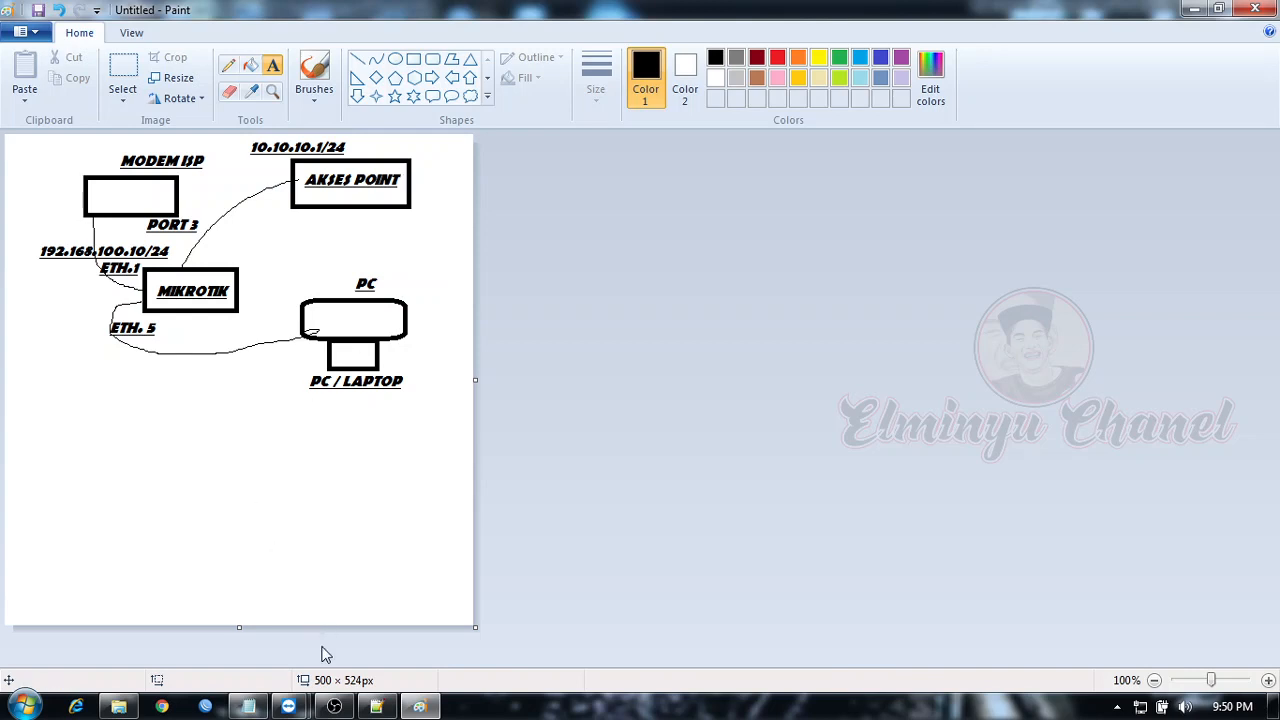
{"action": "left_click", "coordinate": [300, 710]}
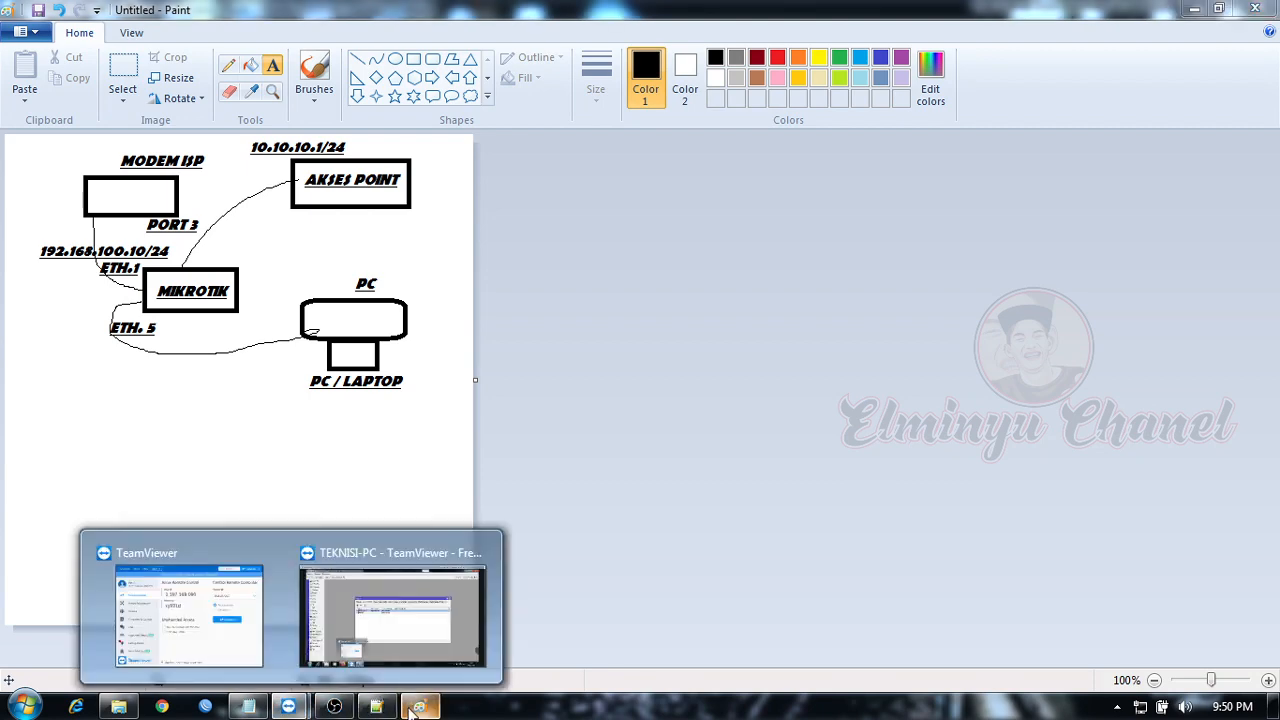
{"action": "left_click", "coordinate": [384, 651]}
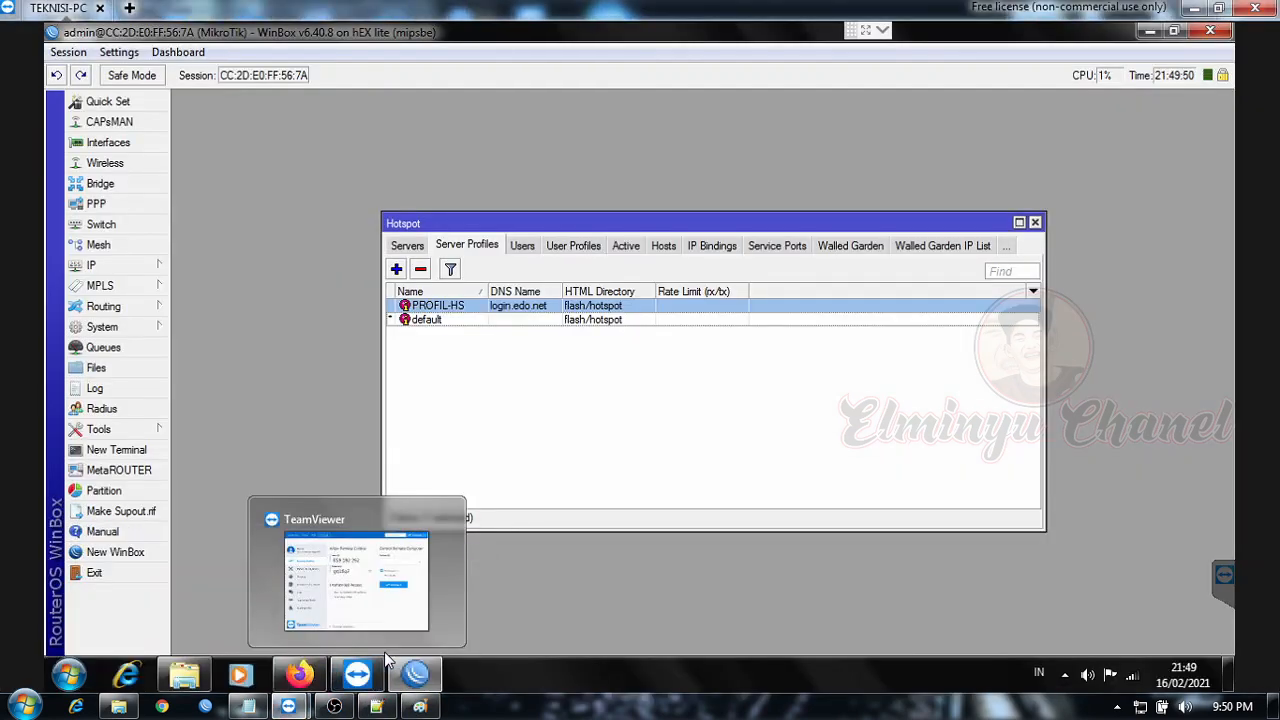
{"action": "left_click", "coordinate": [525, 425]}
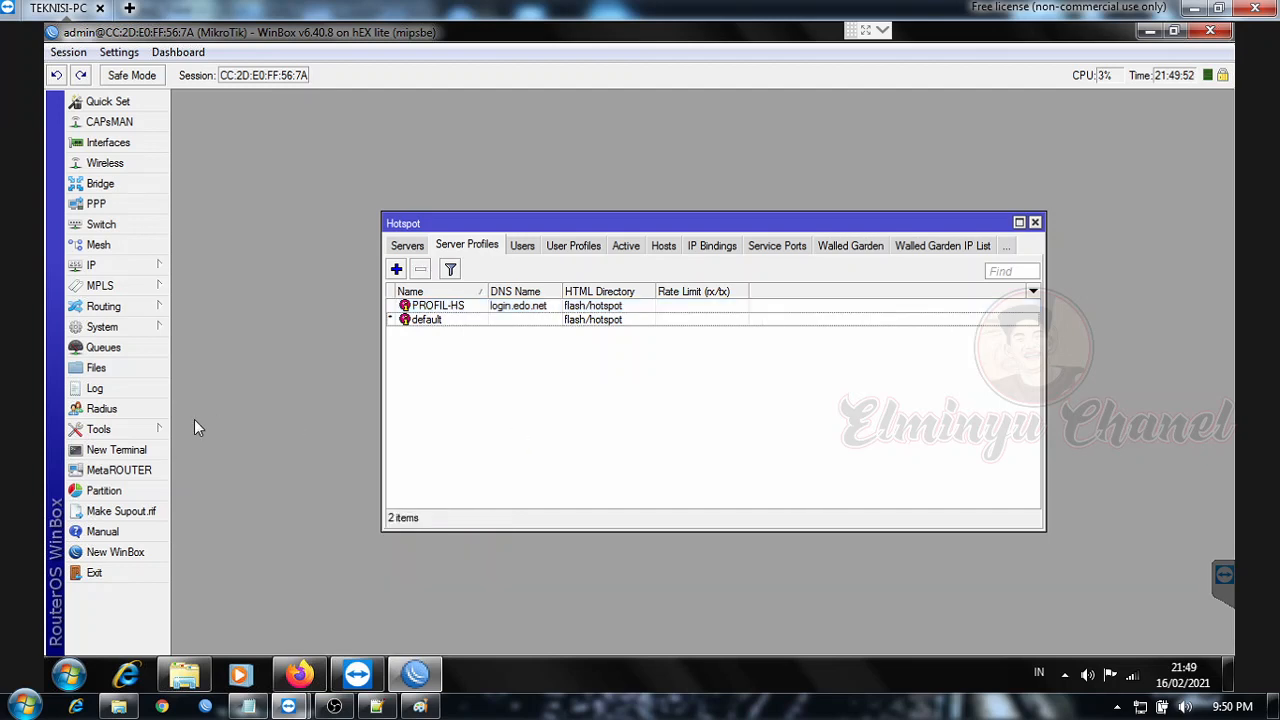
Step: Ping 8.8.8.8 from a new router terminal to test internet access, and close the terminal and the Hotspot window
{"action": "left_click", "coordinate": [143, 452]}
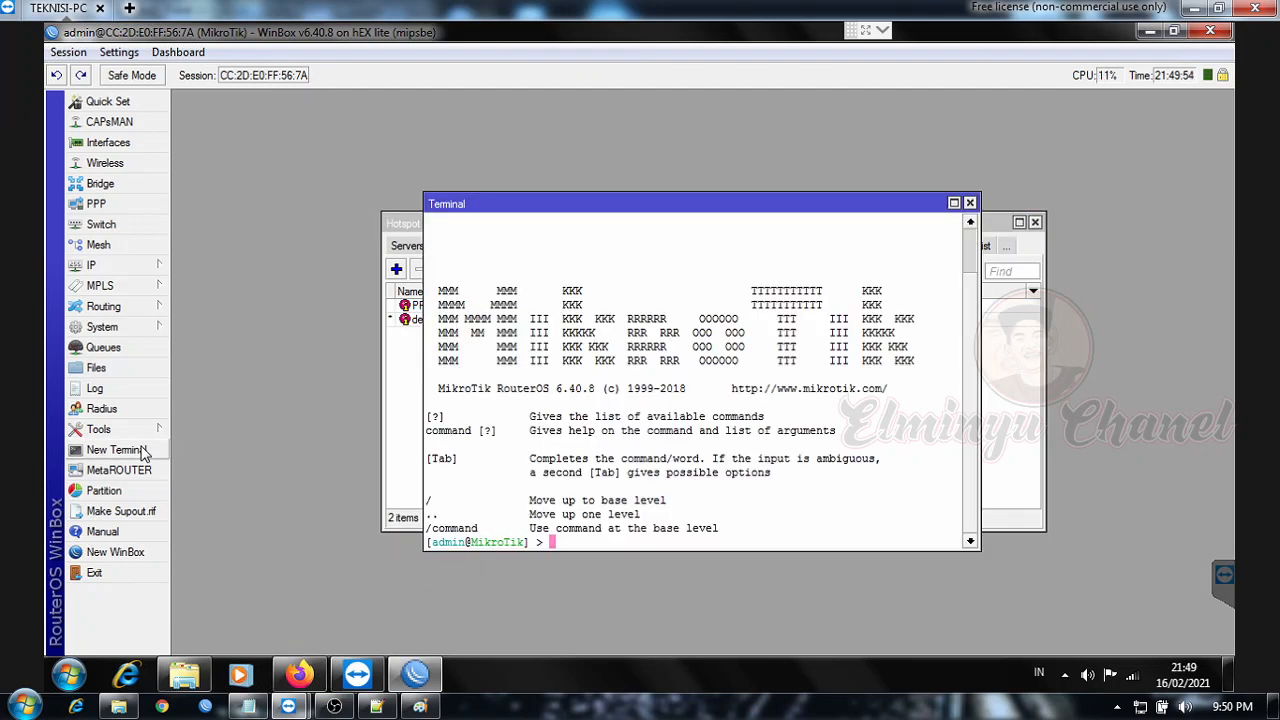
{"action": "type", "text": "ping 8.8.8.8"}
{"action": "key", "text": "Return"}
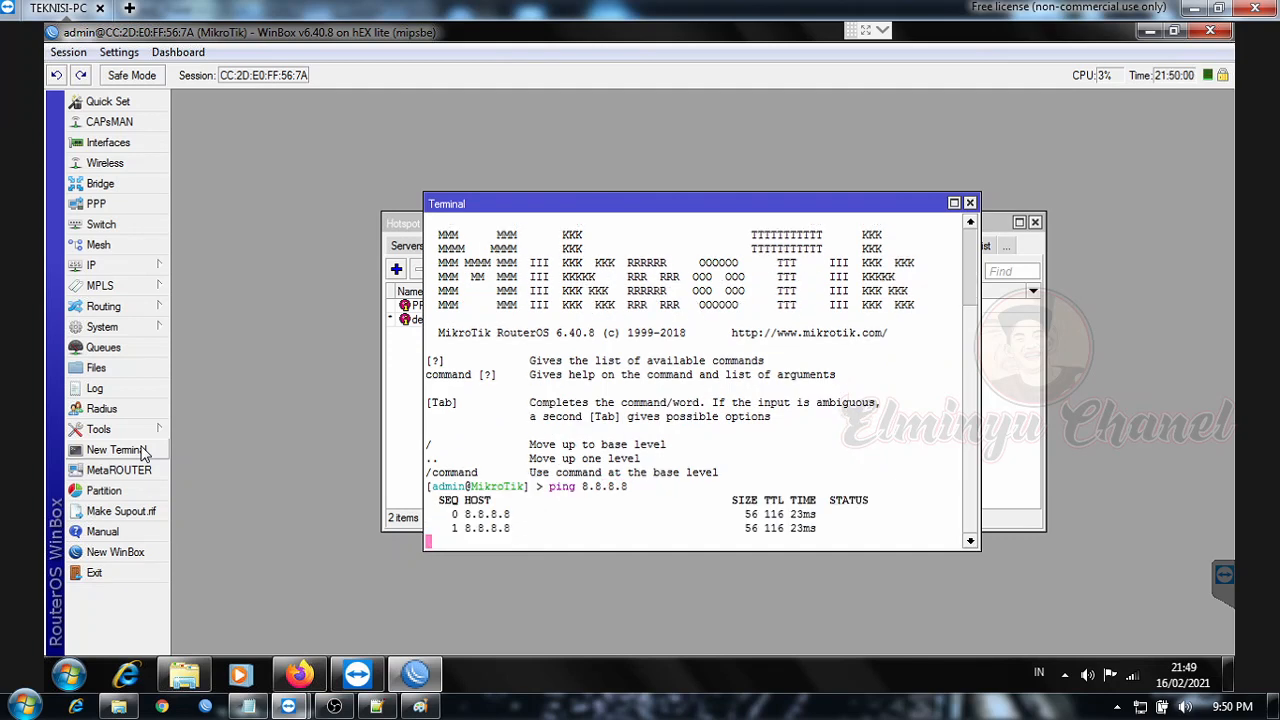
{"action": "left_click", "coordinate": [969, 204]}
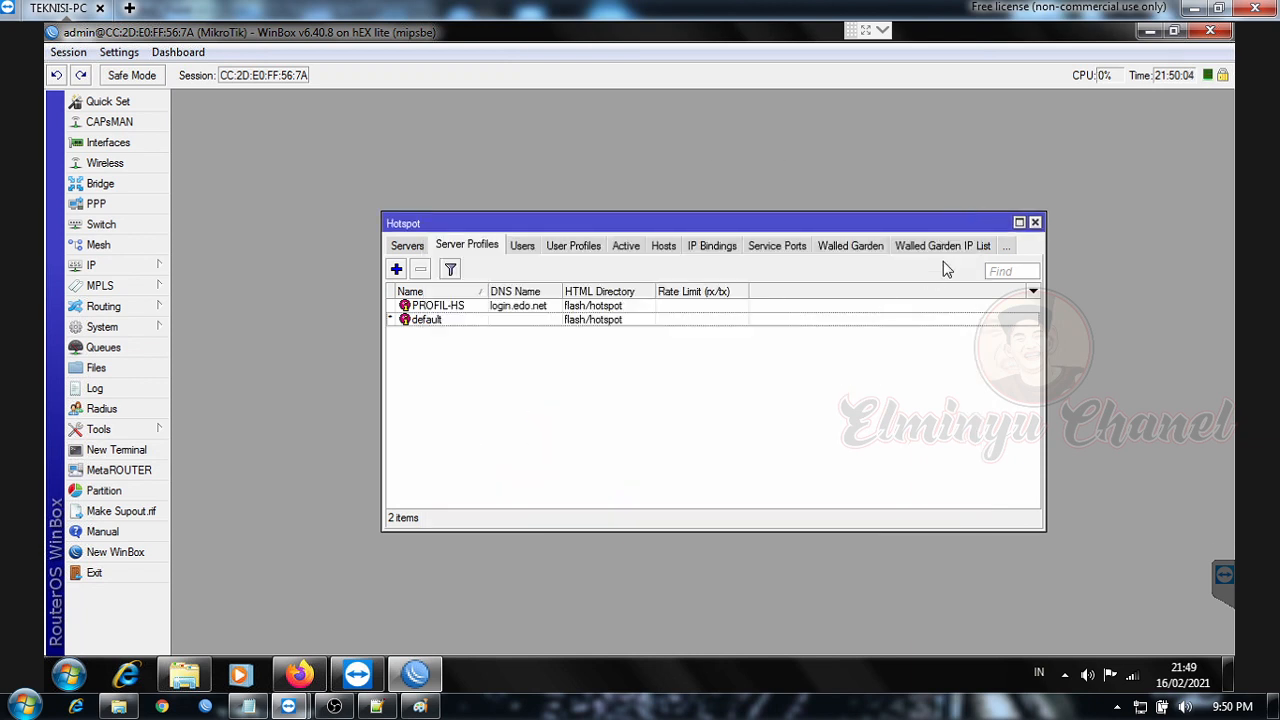
{"action": "left_click", "coordinate": [1035, 222]}
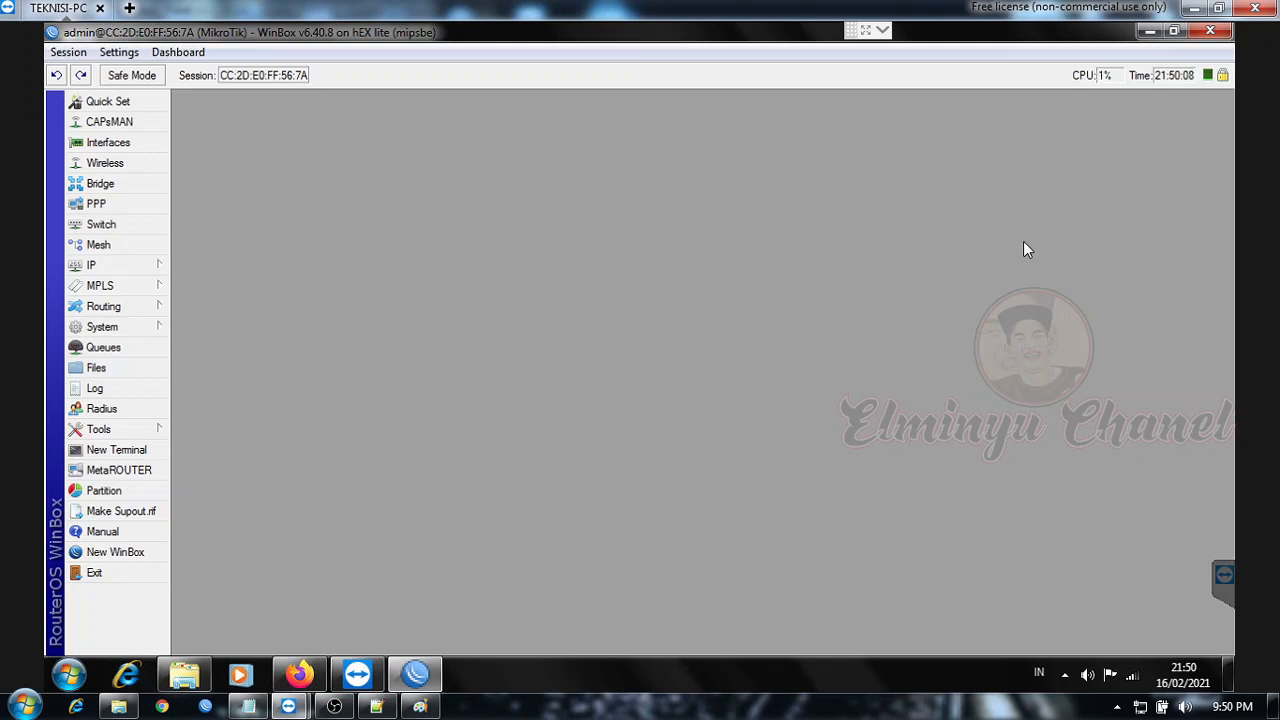
Step: Switch to OBS and select the Outro scene
{"action": "left_click", "coordinate": [343, 705]}
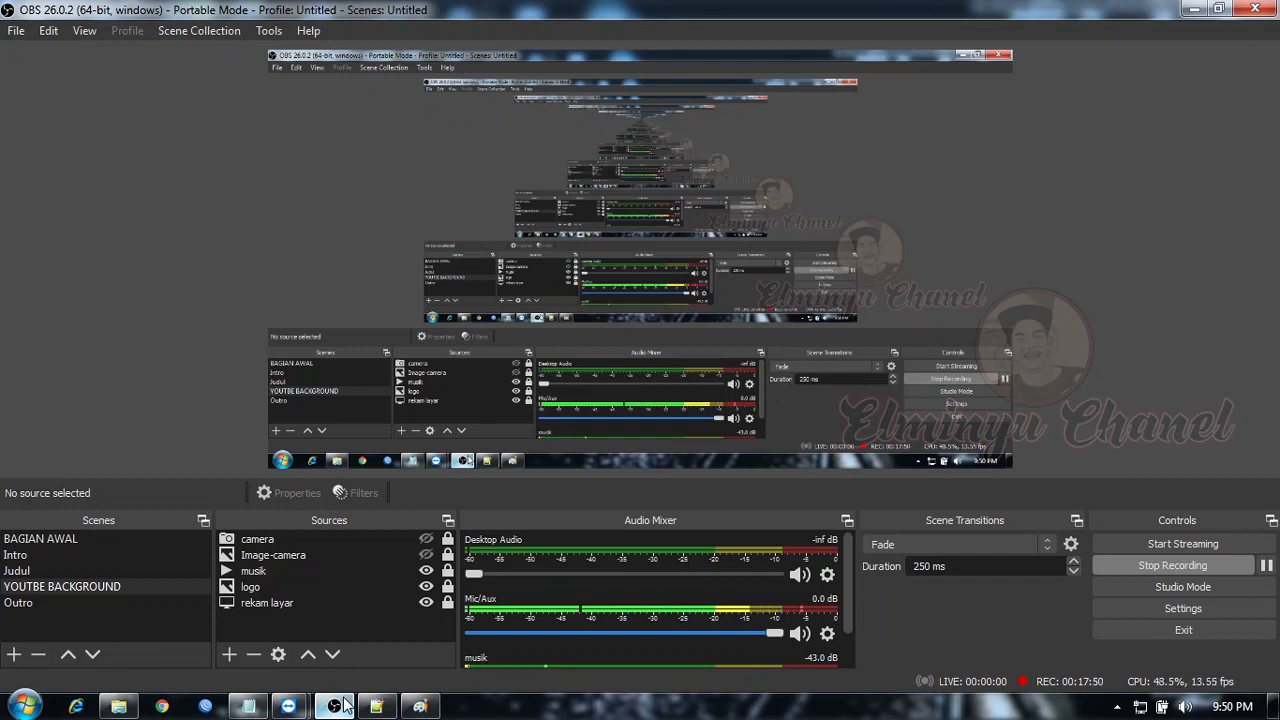
{"action": "left_click", "coordinate": [37, 604]}
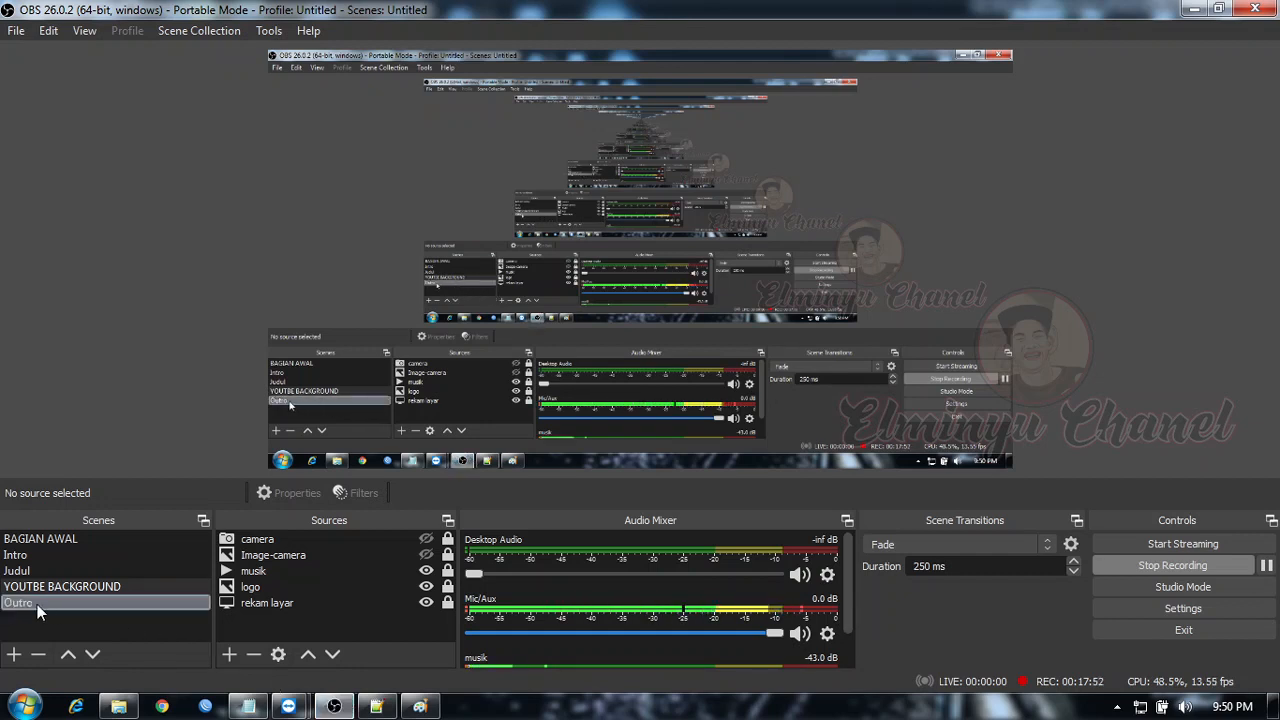